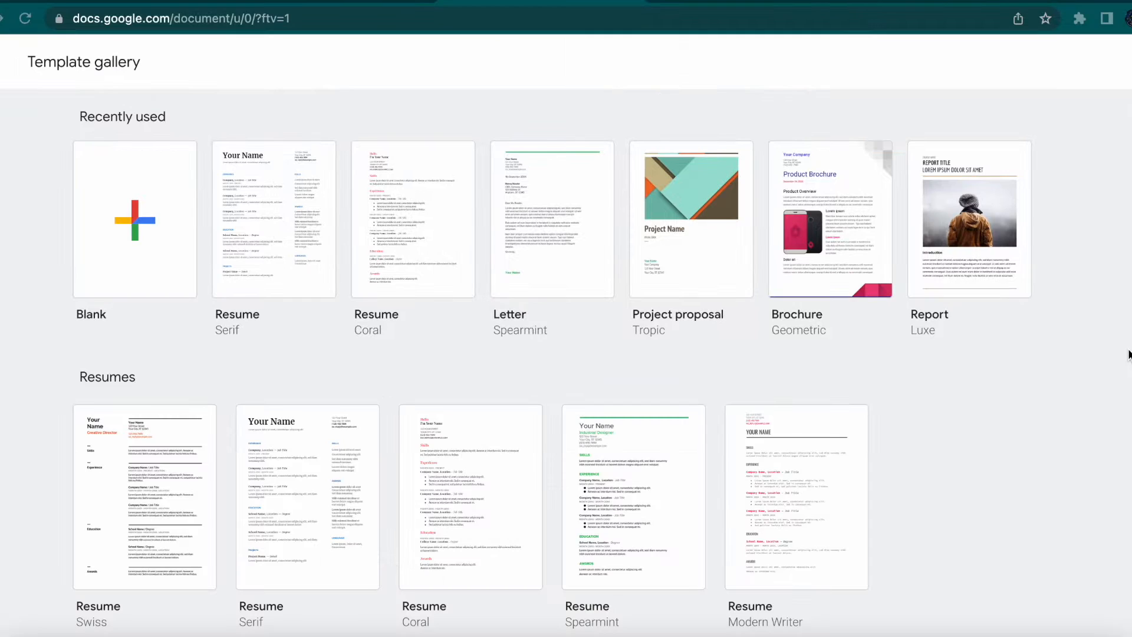
Step: Browse the template gallery's categories, from resumes and letters to work, human resources and education templates
scroll(1129, 354, down, 4)
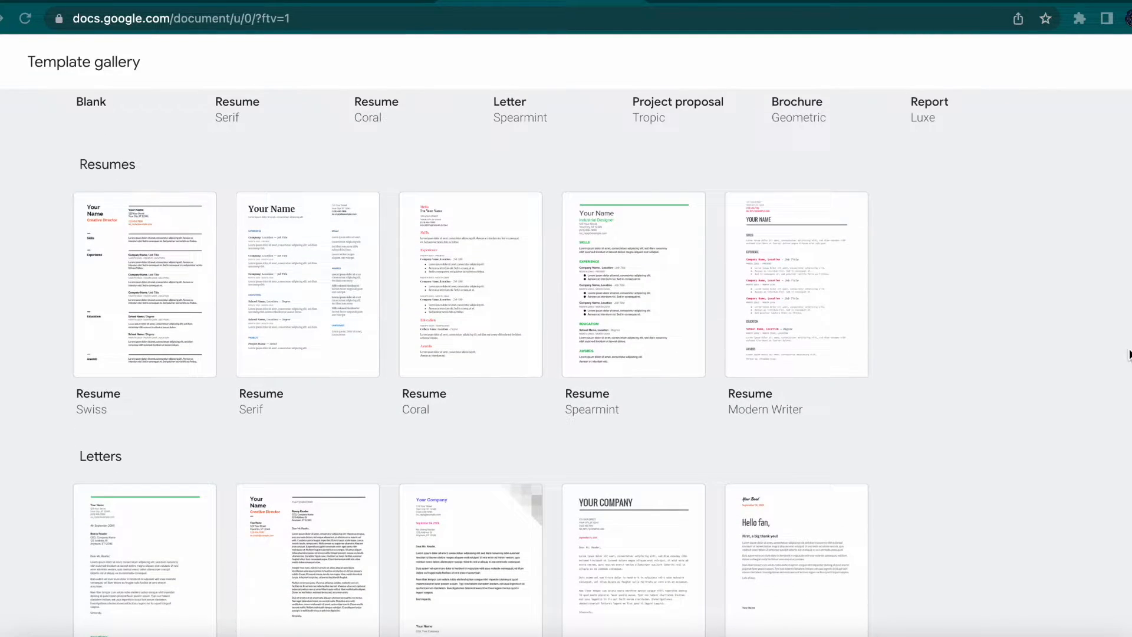
scroll(1129, 354, down, 12)
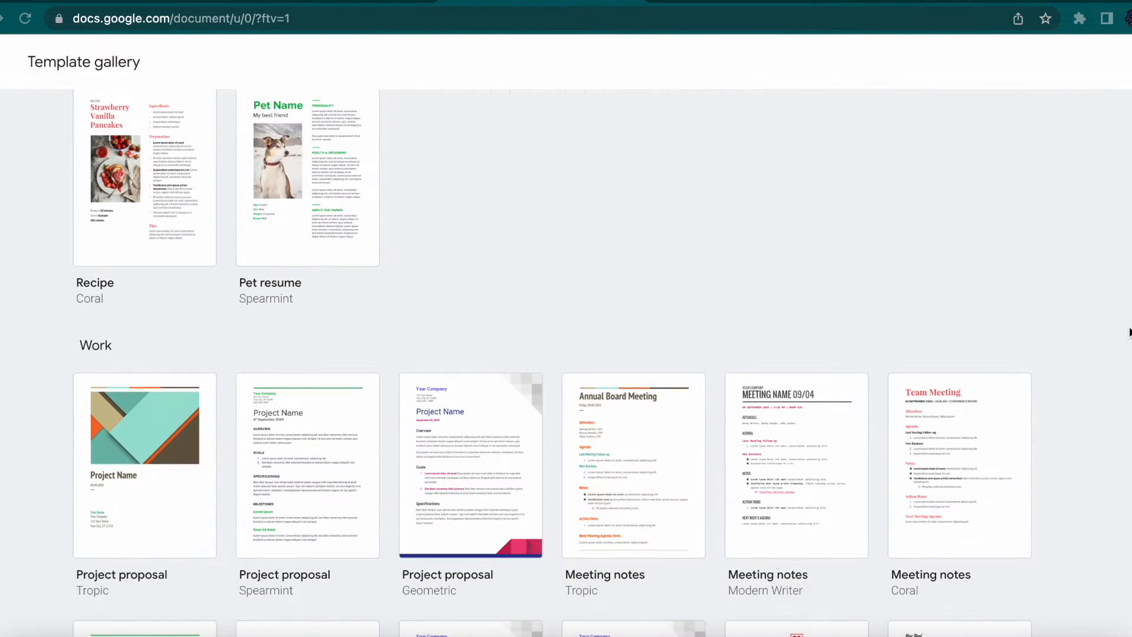
scroll(1119, 166, down, 20)
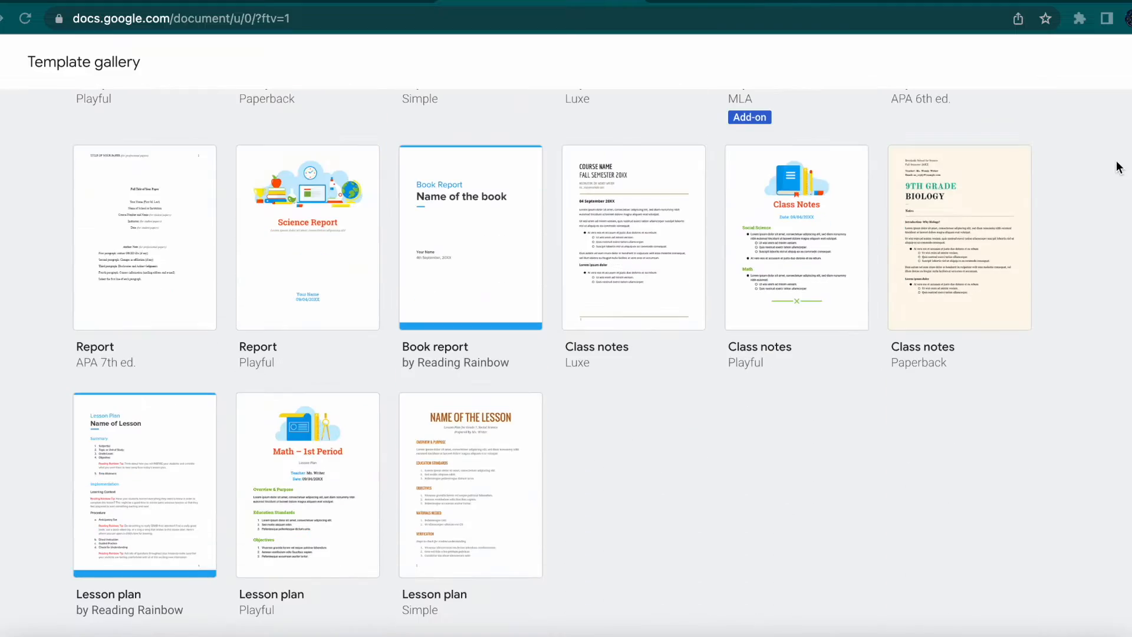
scroll(1119, 167, up, 15)
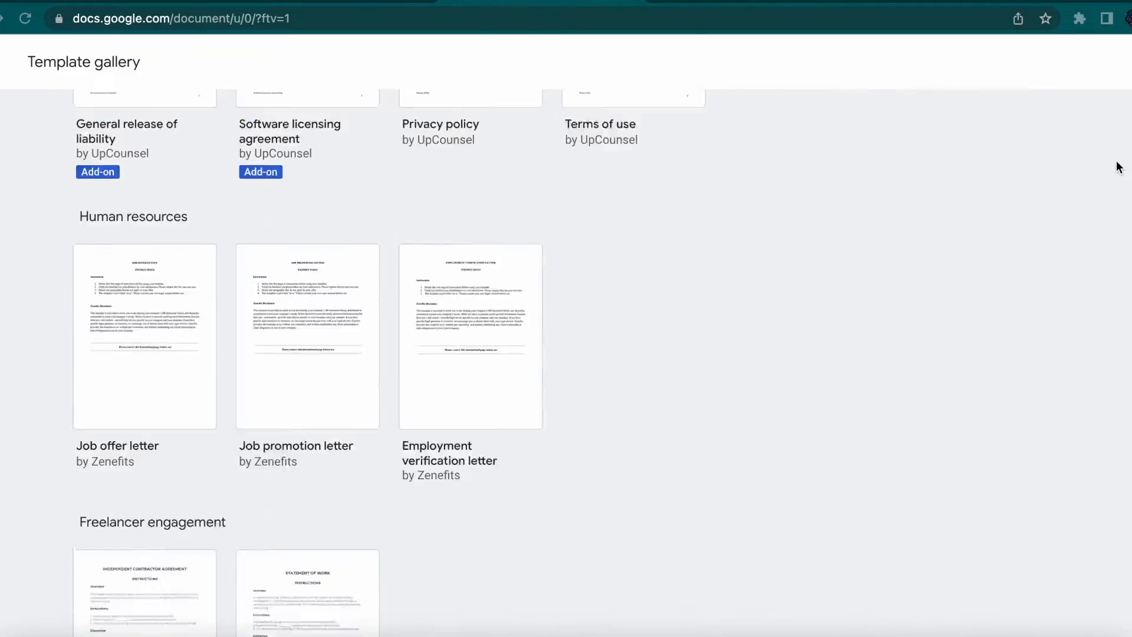
scroll(1118, 167, up, 20)
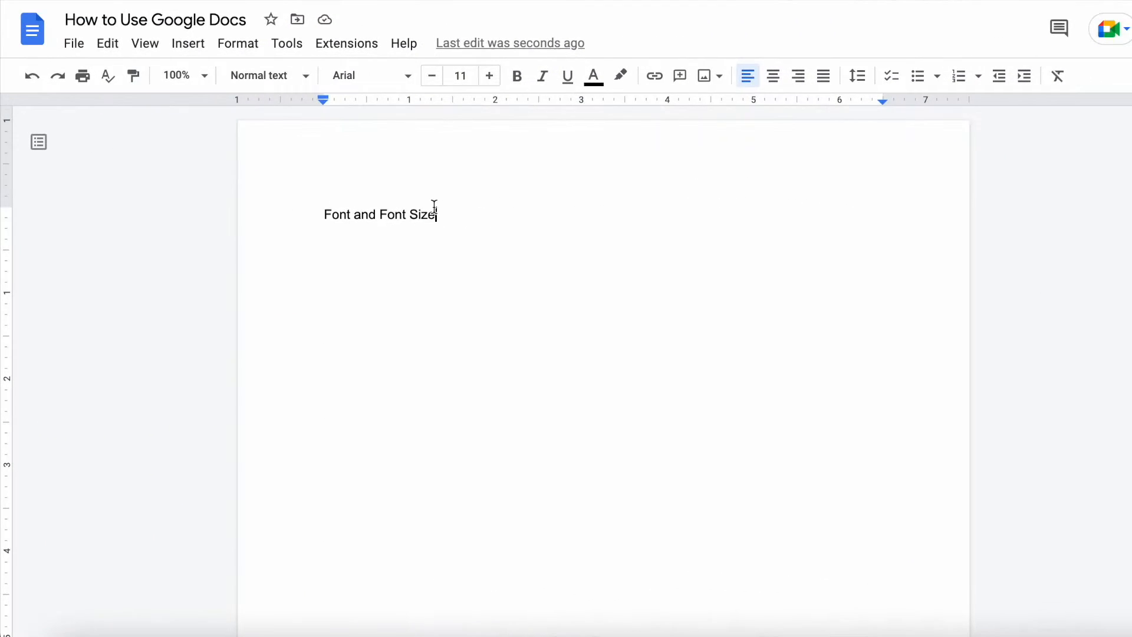
Step: Set the line "Font and Font Size" in Times New Roman at size 12
drag(437, 214, 318, 213)
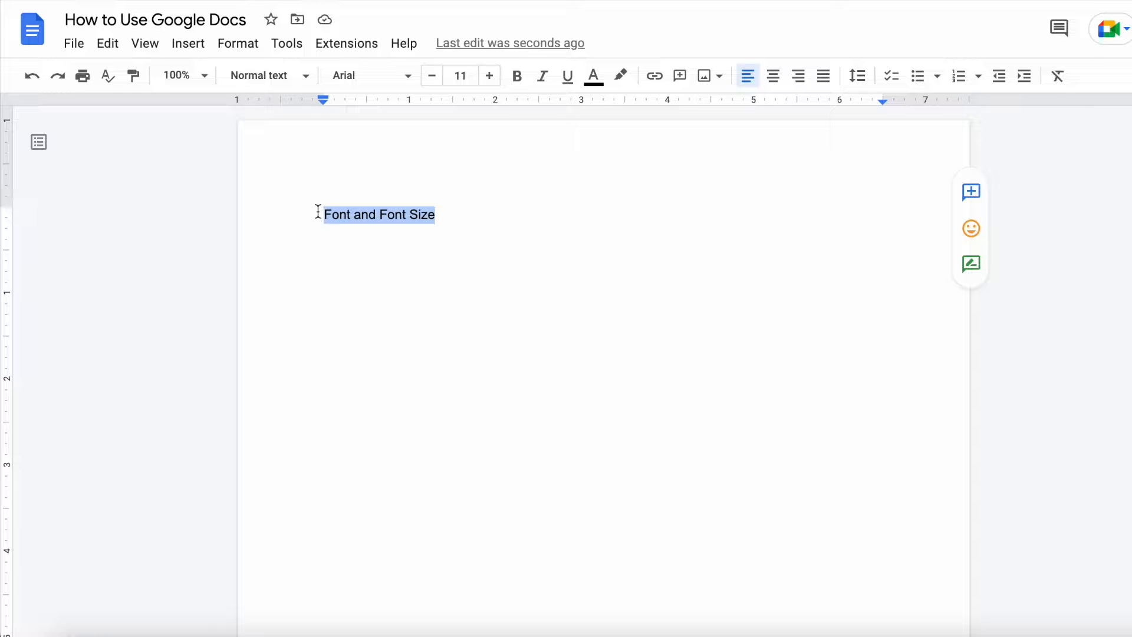
click(406, 87)
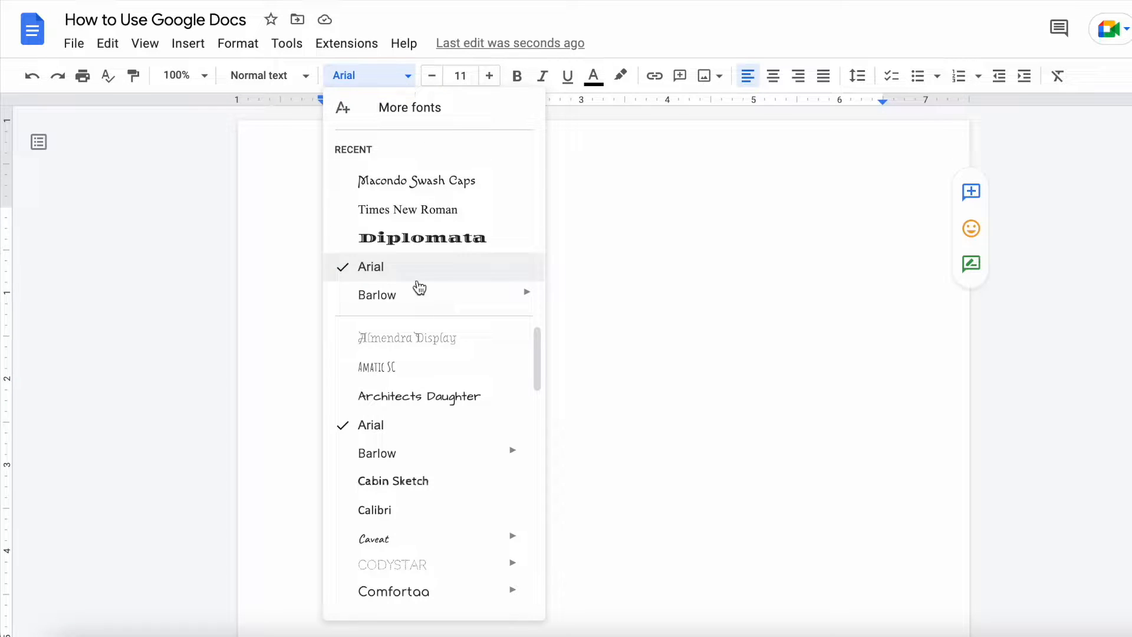
click(434, 211)
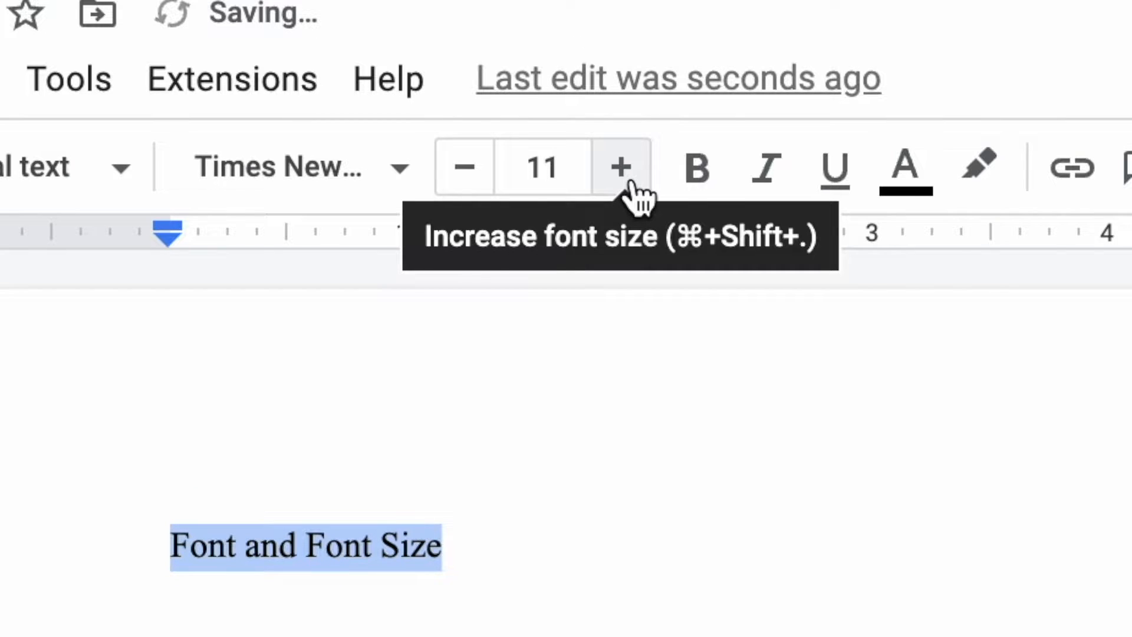
click(629, 184)
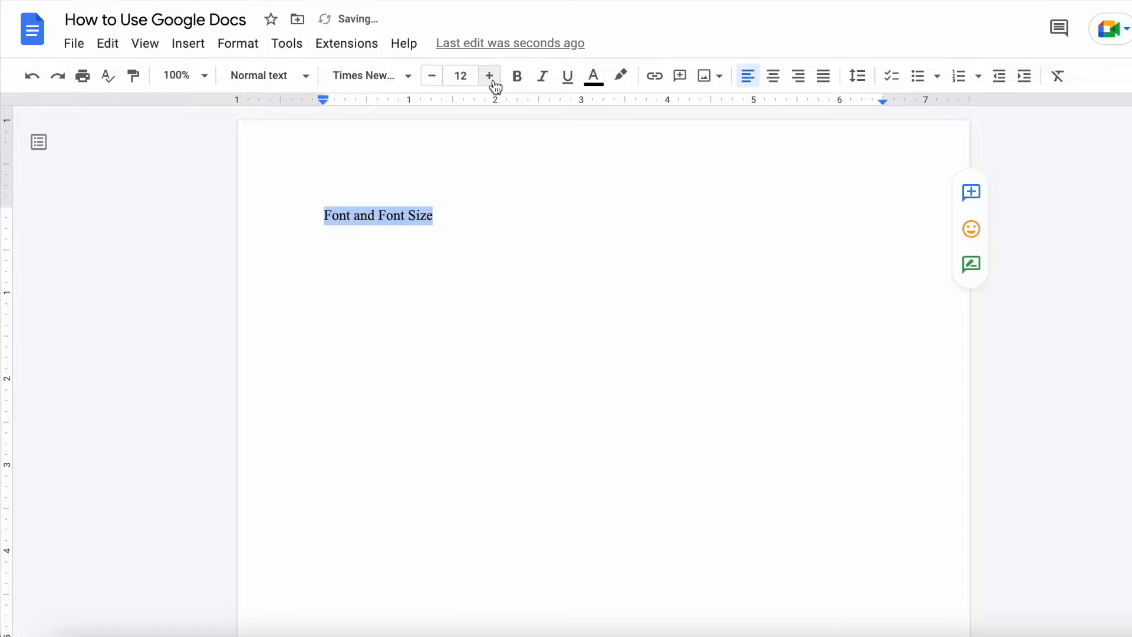
Step: Try larger font sizes on the line "Font and Font Size" and reduce it again to 12
double_click(493, 81)
double_click(493, 81)
triple_click(489, 82)
click(434, 79)
double_click(434, 79)
double_click(434, 79)
double_click(434, 80)
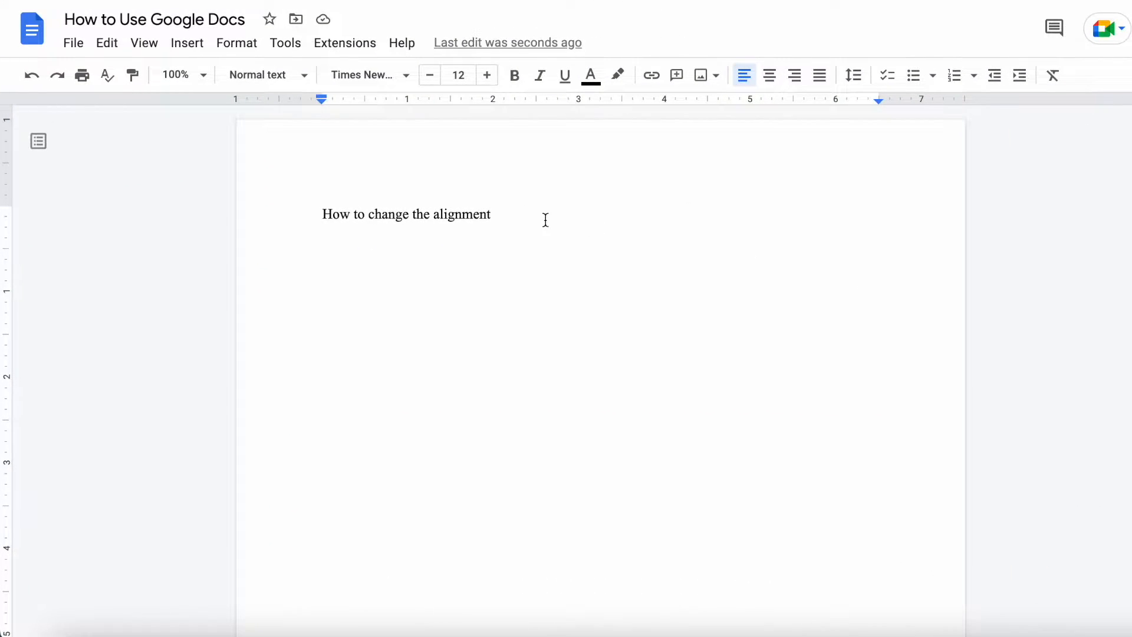
Step: Apply centre, right and justified alignment in turn to the line "How to change the alignment"
drag(493, 215, 327, 215)
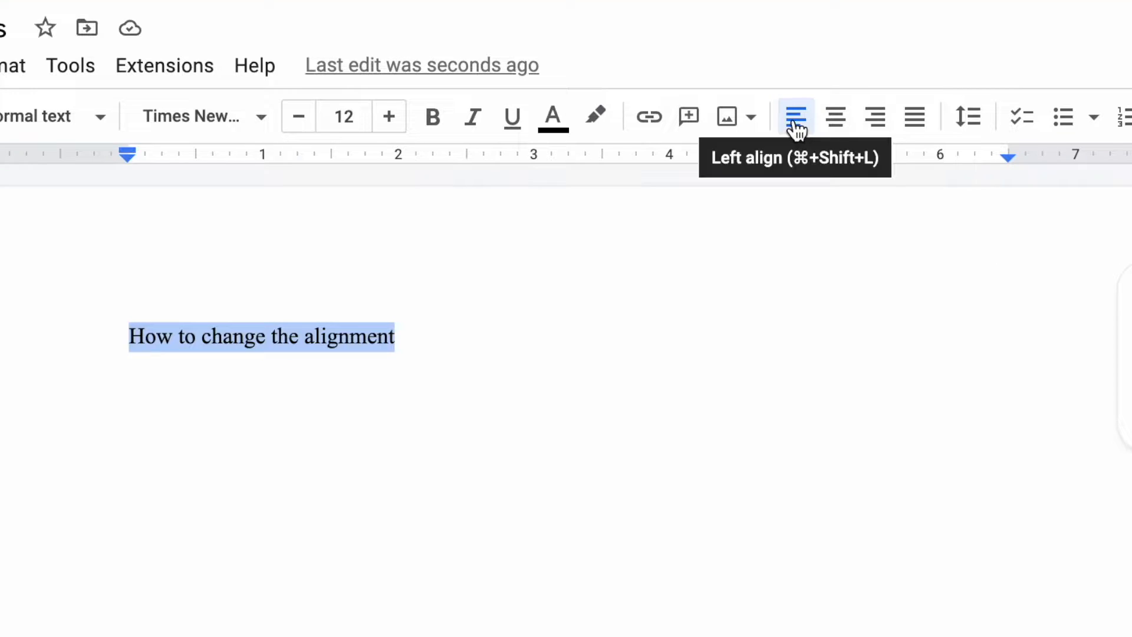
click(836, 119)
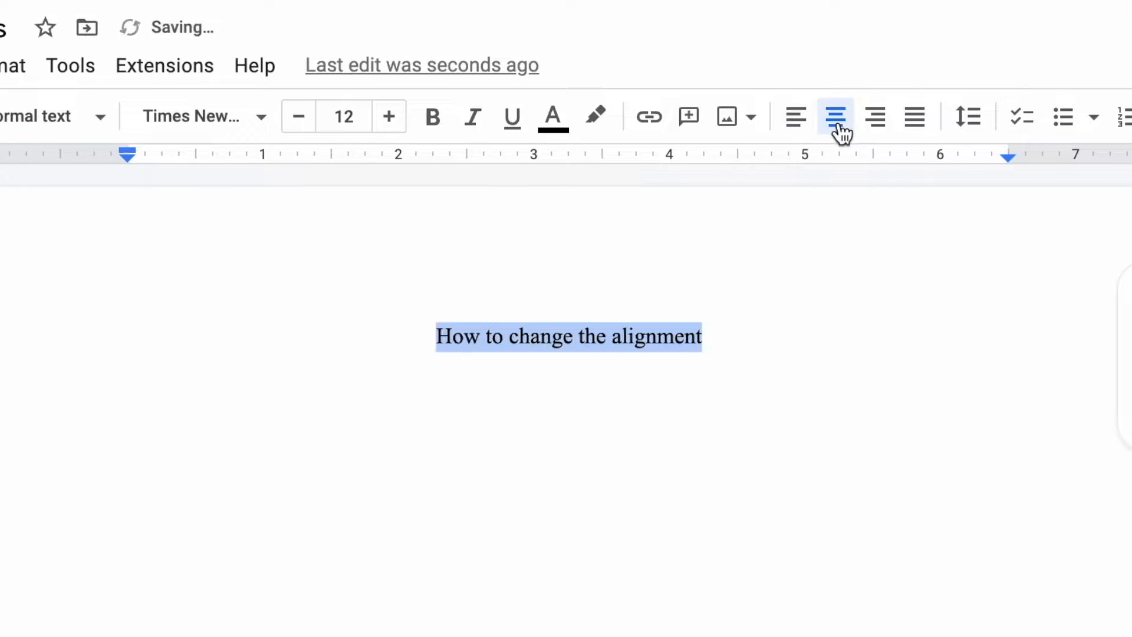
click(873, 123)
click(913, 121)
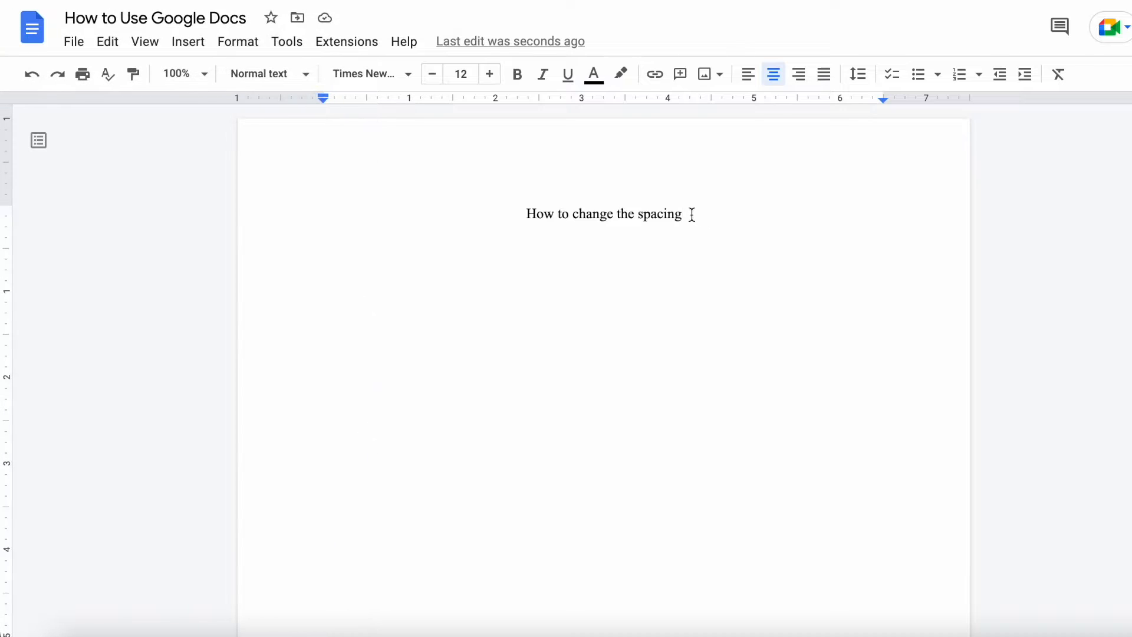
Step: Set the line spacing of "How to change the spacing" to double
drag(684, 215, 527, 214)
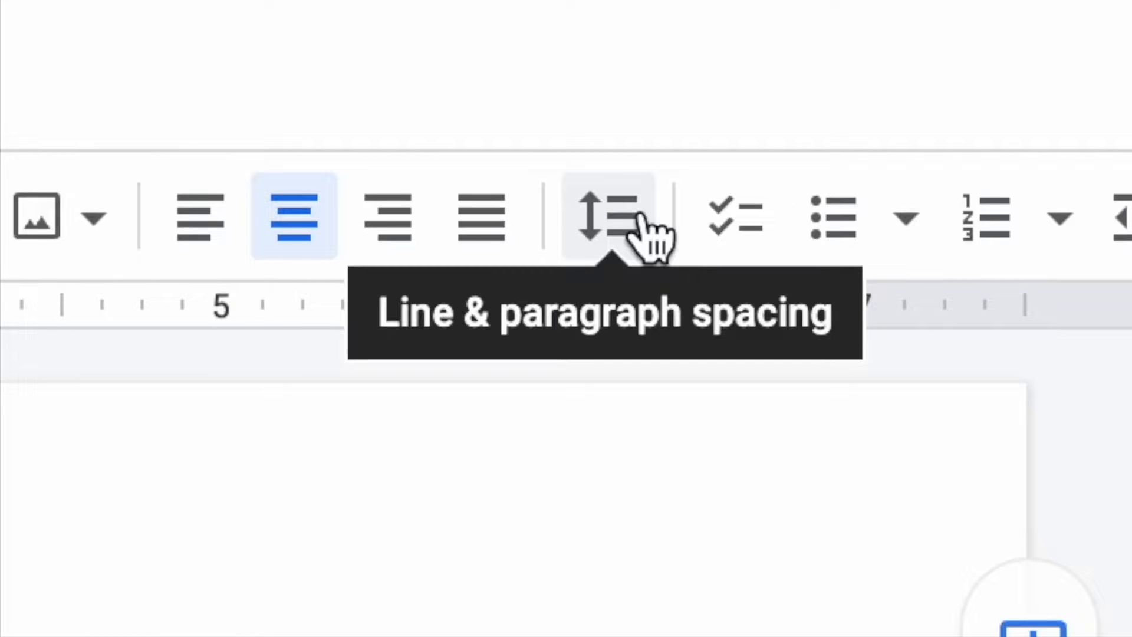
click(641, 219)
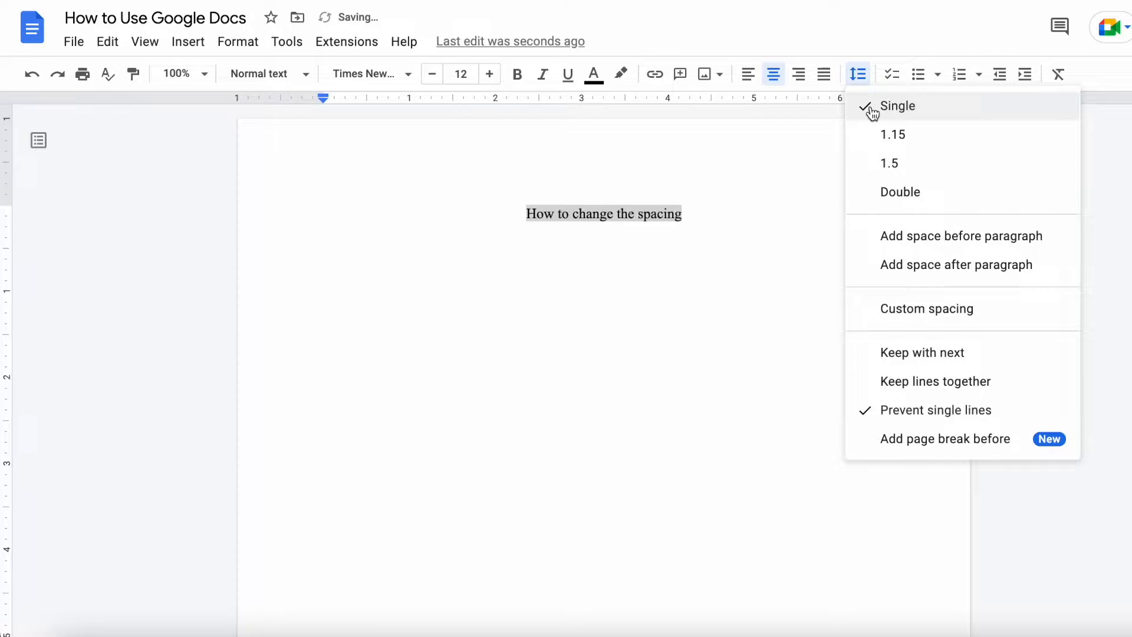
click(902, 193)
Step: Add a new line reading "Hello!" below "How to change the spacing"
click(696, 215)
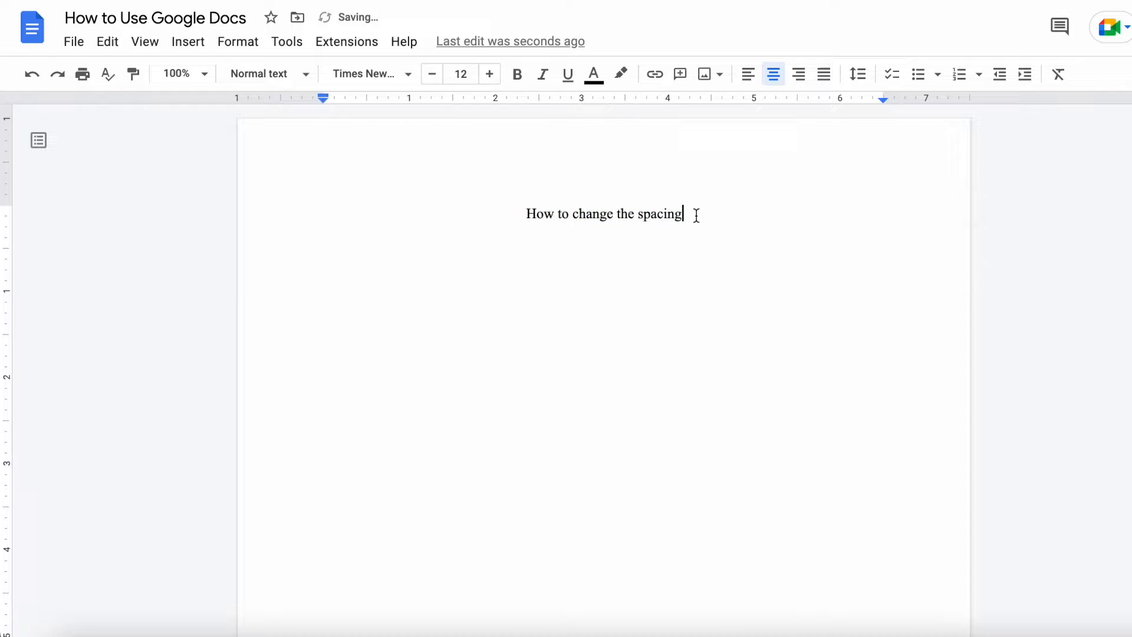
key(Return)
text(Hello!)
Step: Try single, 1.15 and 1.5 line spacing on both lines of text, and return them to double
drag(623, 248, 521, 226)
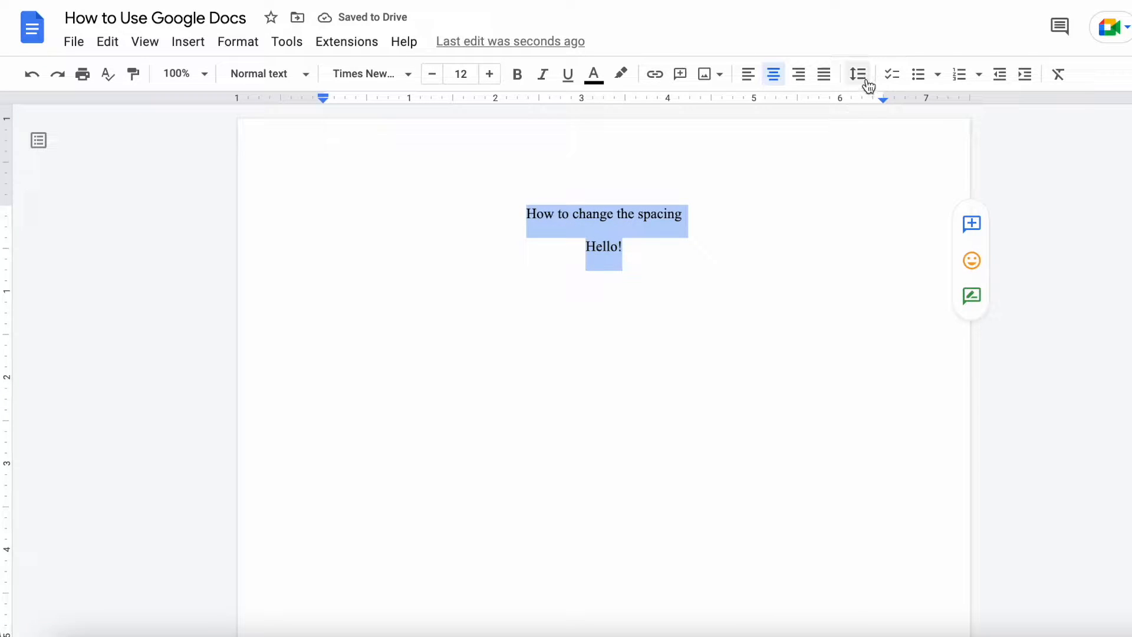
click(868, 85)
click(890, 106)
click(867, 86)
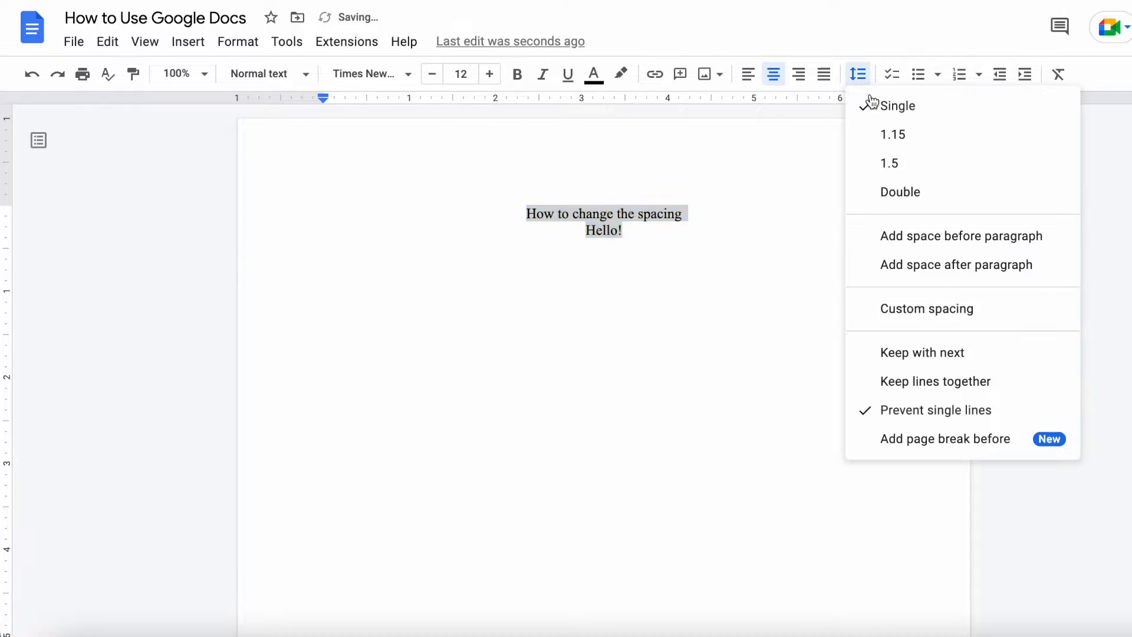
click(893, 137)
click(887, 163)
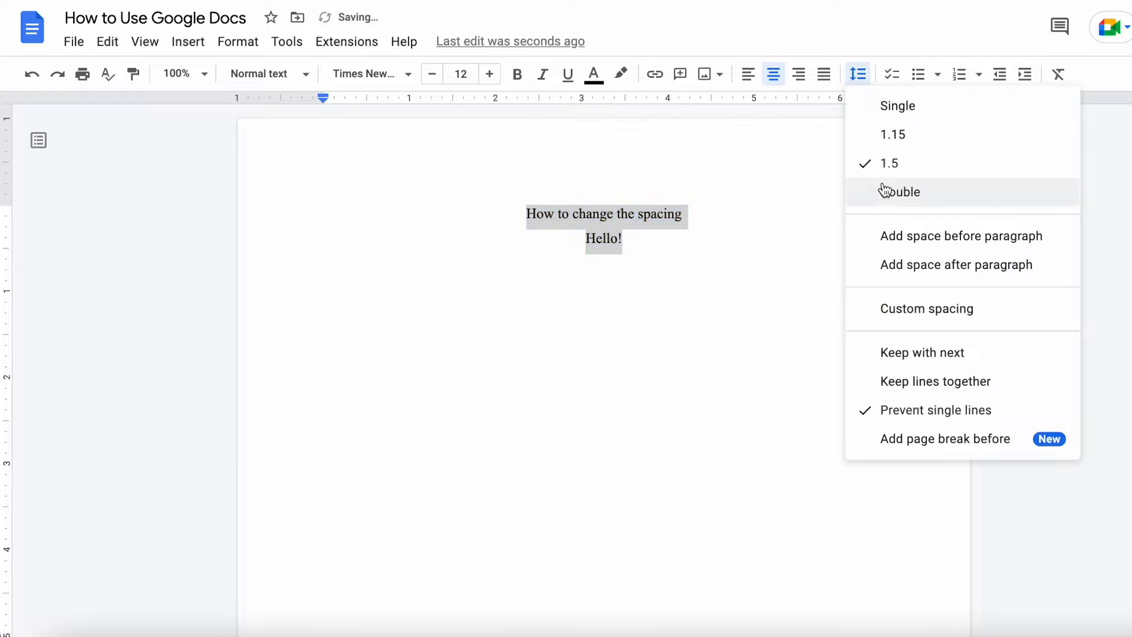
click(885, 190)
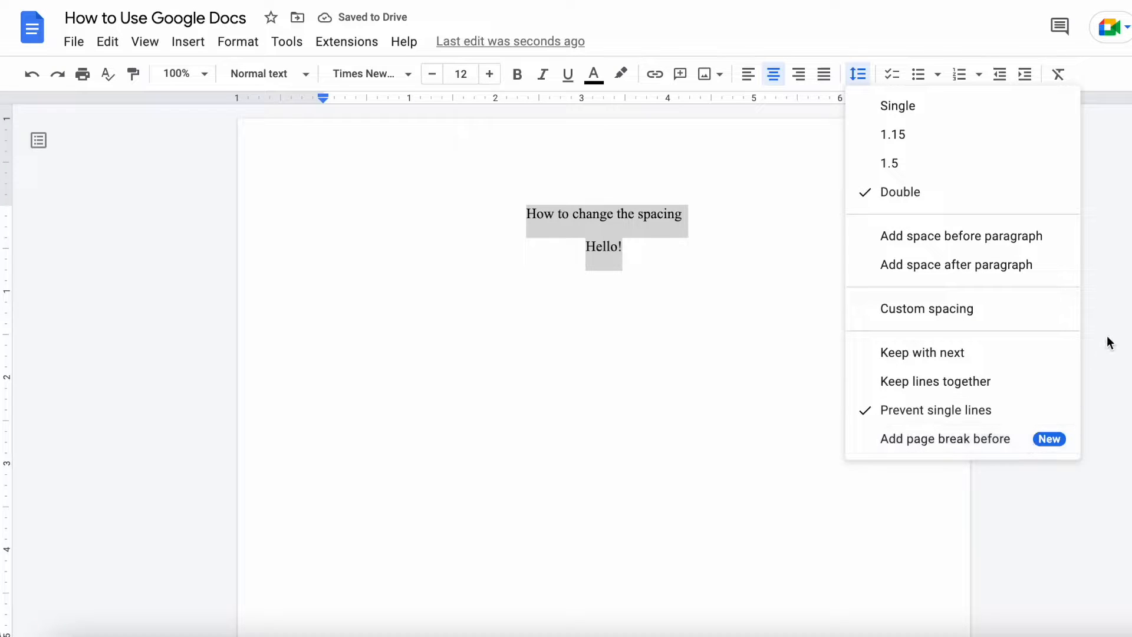
click(1122, 305)
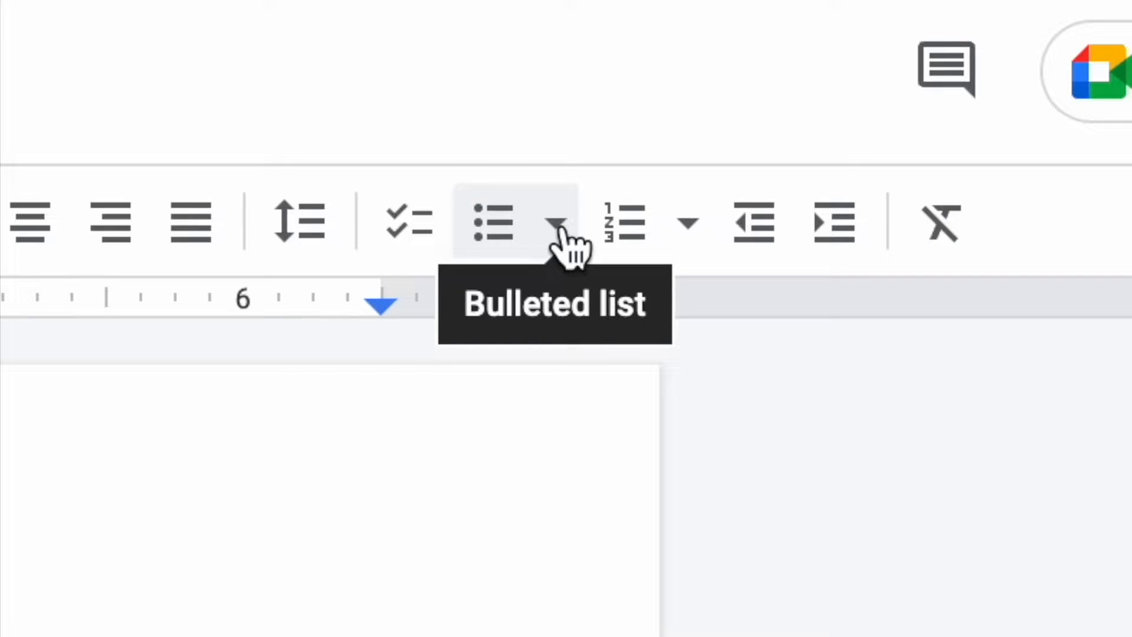
Step: Under "My list of items:", create a round-bulleted list with the items "groceries", "List" and "Random", and begin a fourth item
click(558, 225)
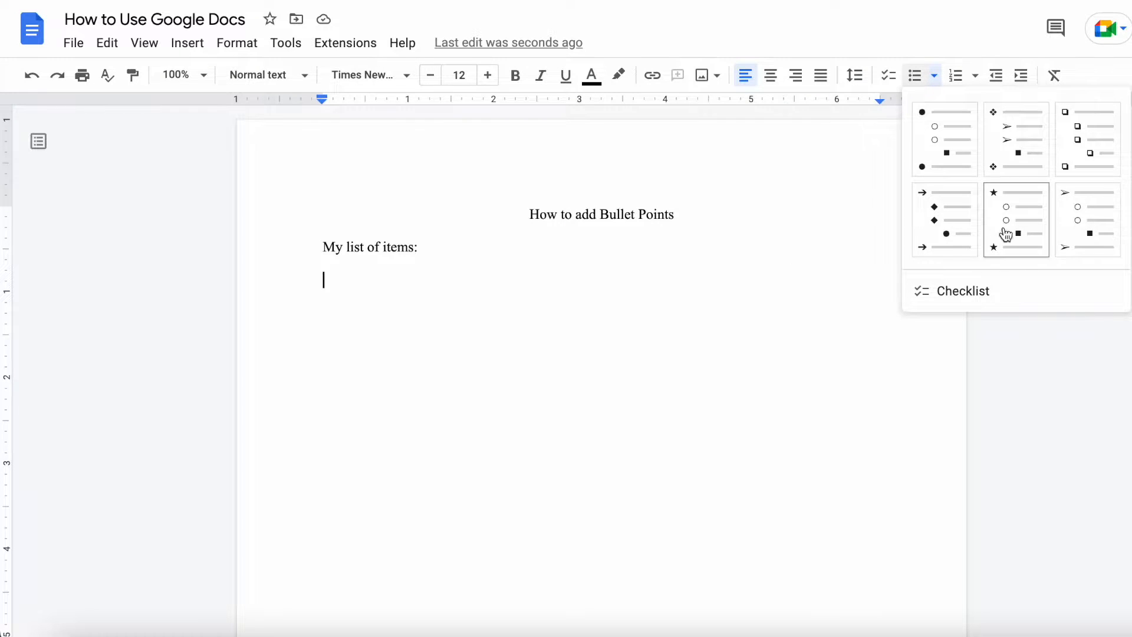
click(944, 139)
text(groceries)
key(Return)
text(List)
key(Return)
text(Random)
key(Return)
text(c)
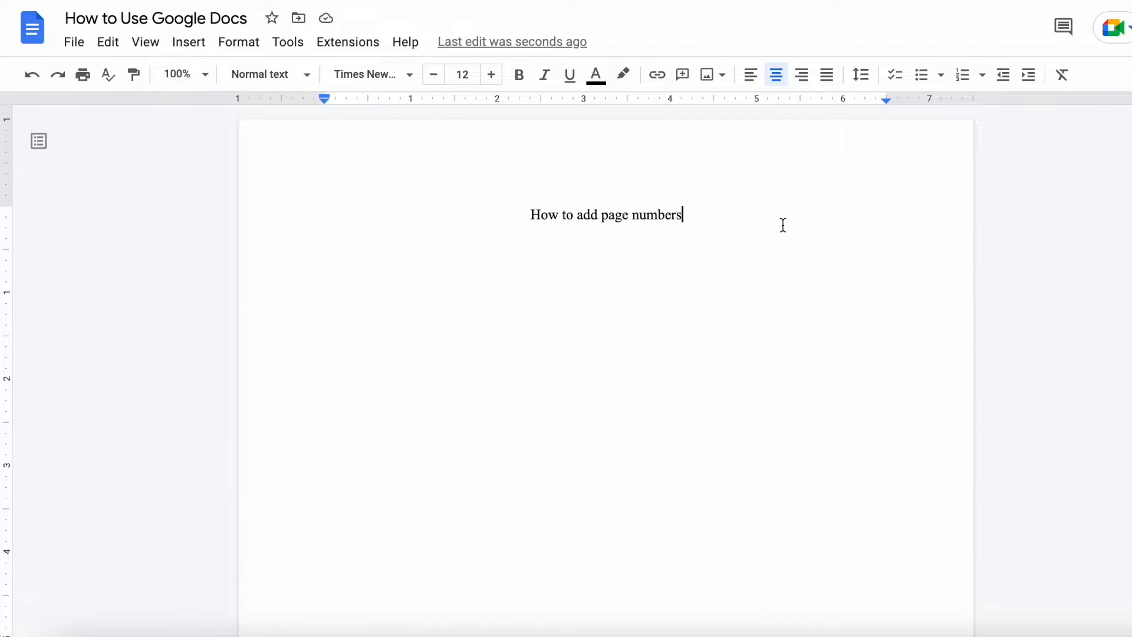
Step: Add page numbers in the footer, shown on the first page and starting at 1
click(199, 43)
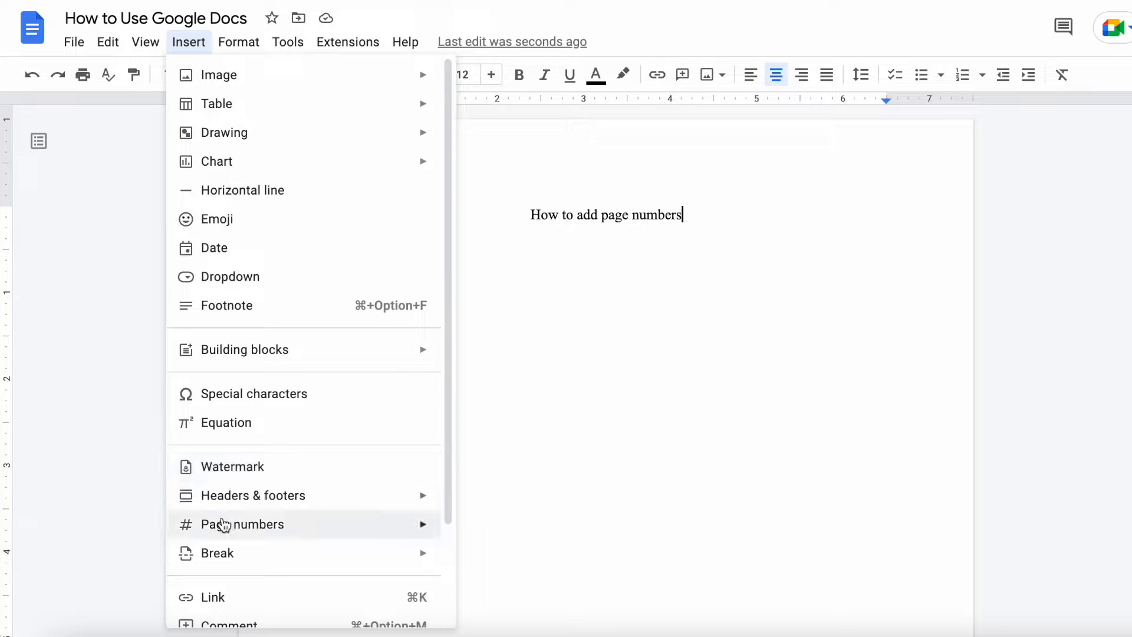
mouse_move(234, 524)
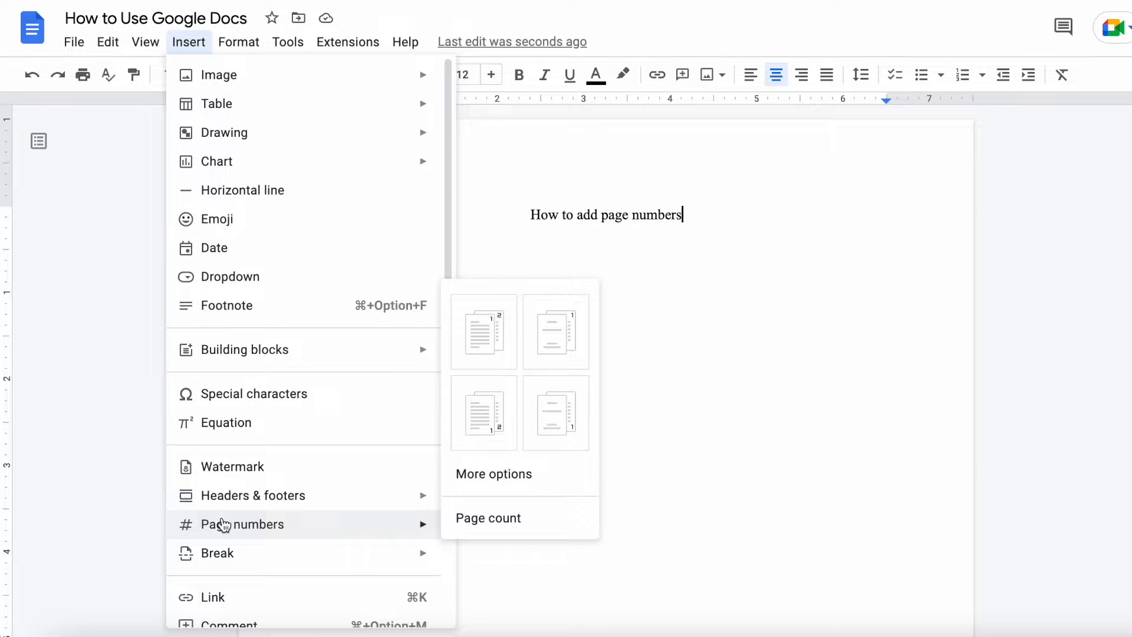
click(492, 483)
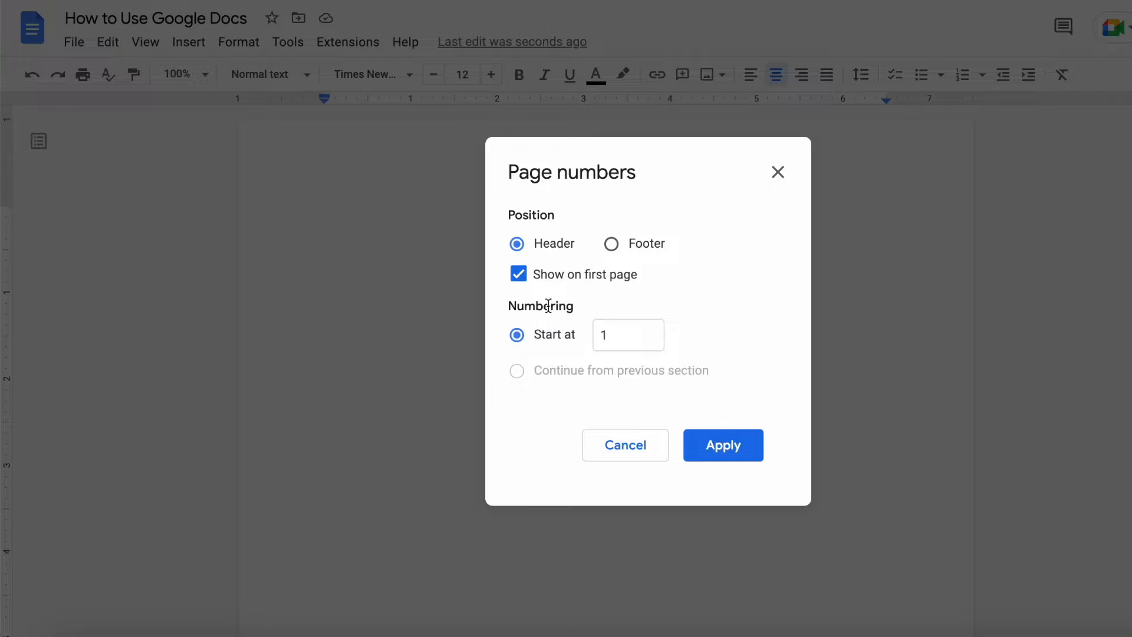
click(612, 245)
click(721, 443)
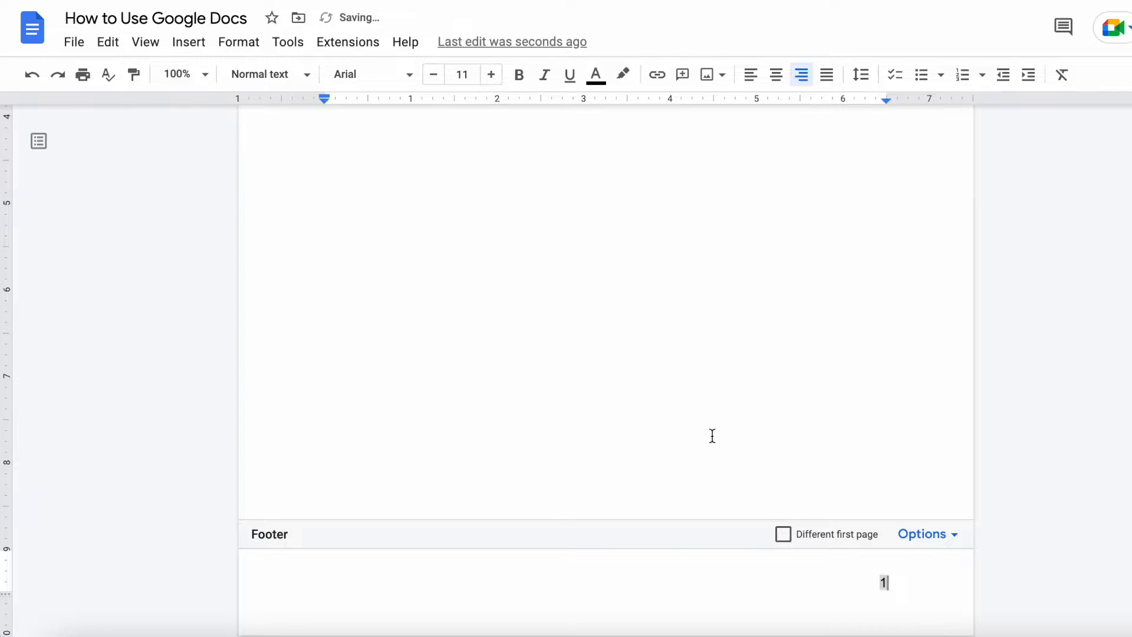
click(753, 438)
scroll(822, 162, down, 8)
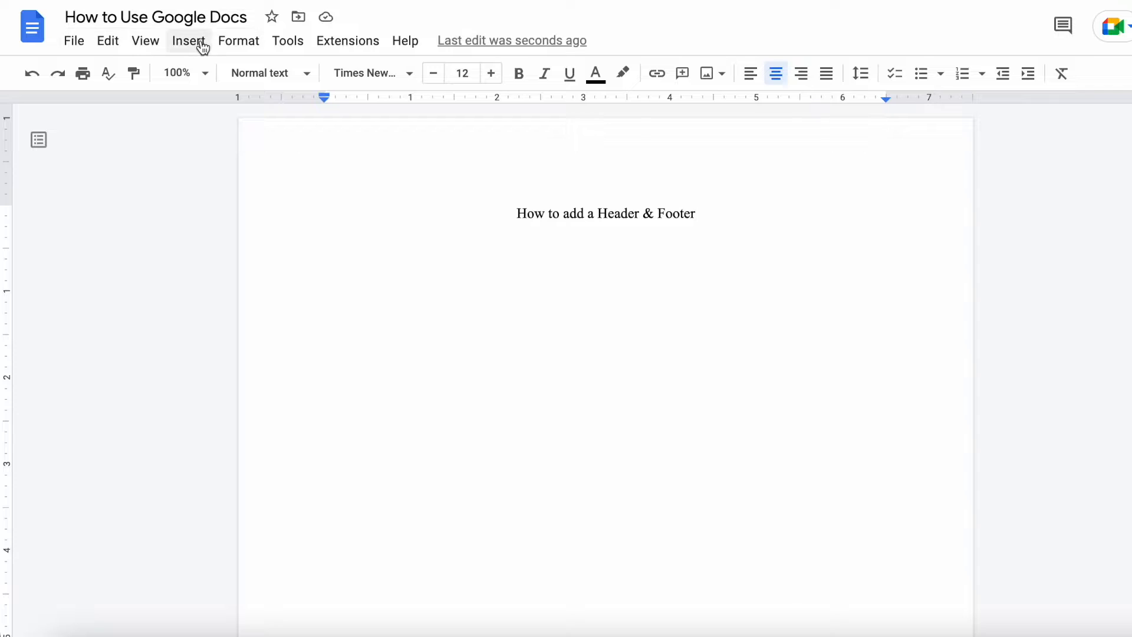
Step: Insert a page header reading "My header" and right-align it
click(189, 41)
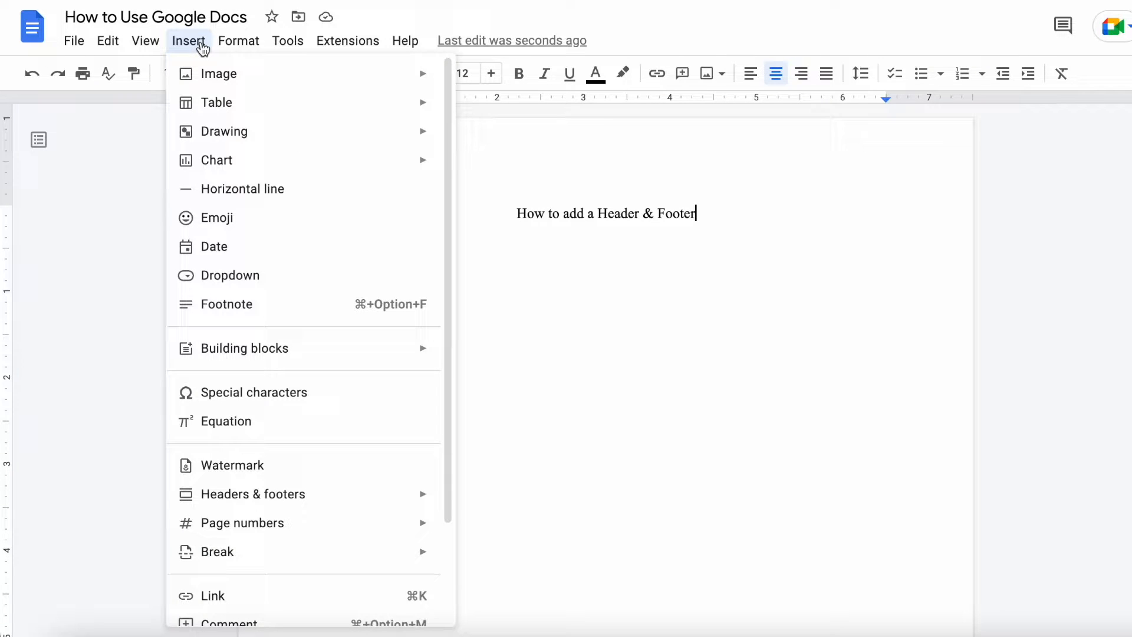
mouse_move(247, 497)
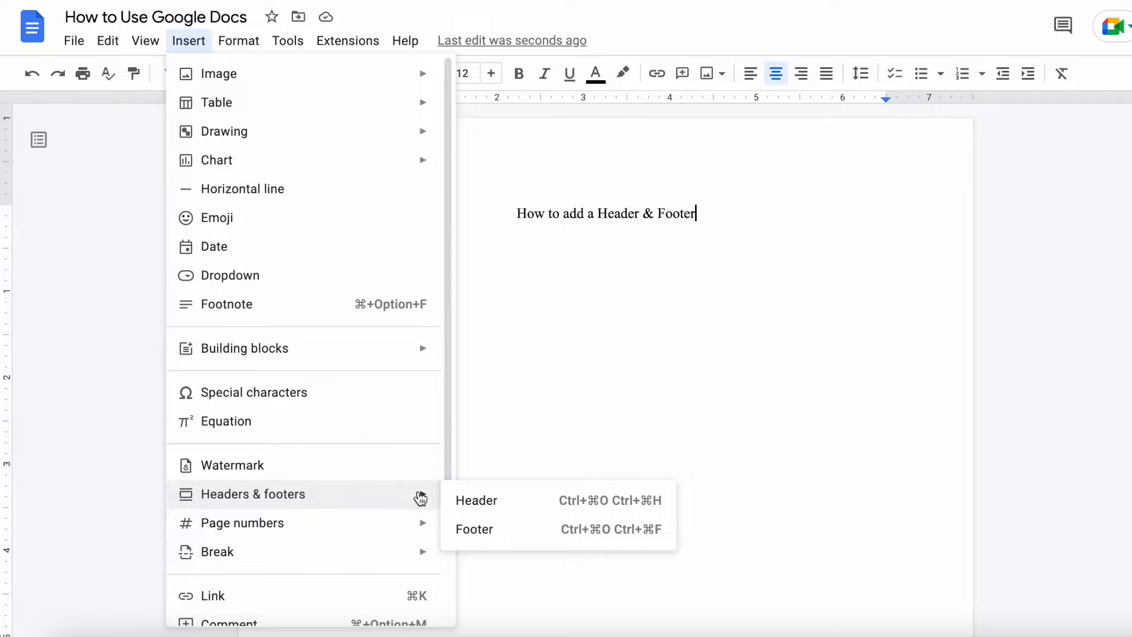
click(453, 501)
text(My header)
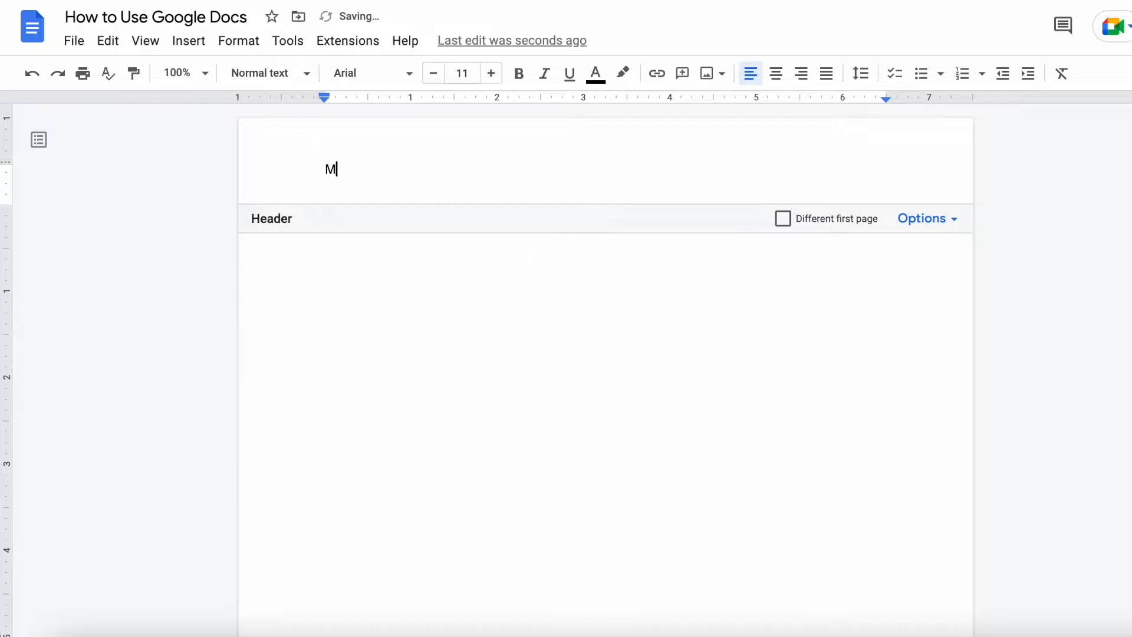
drag(399, 169, 321, 162)
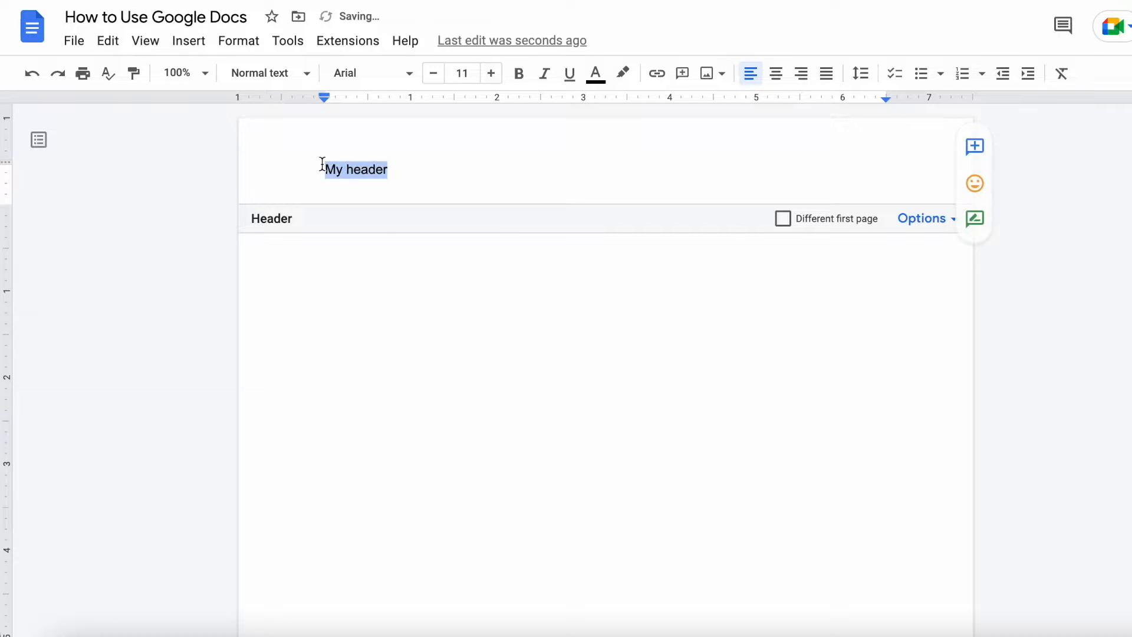
click(776, 79)
click(801, 80)
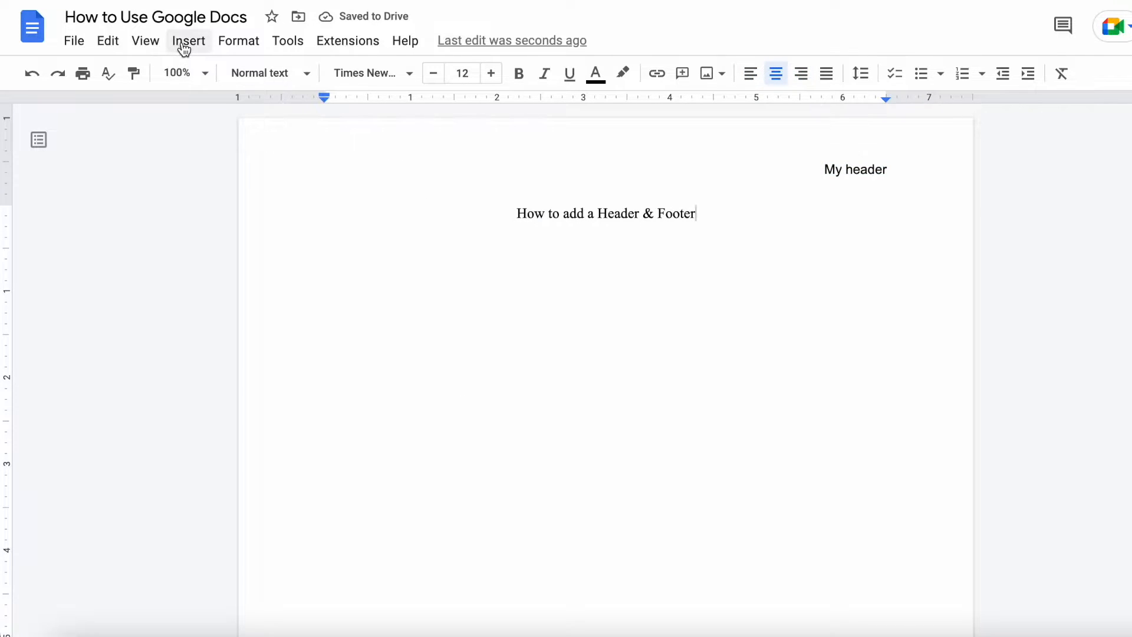
Step: Insert a page footer reading "My footer"
click(184, 47)
mouse_move(242, 501)
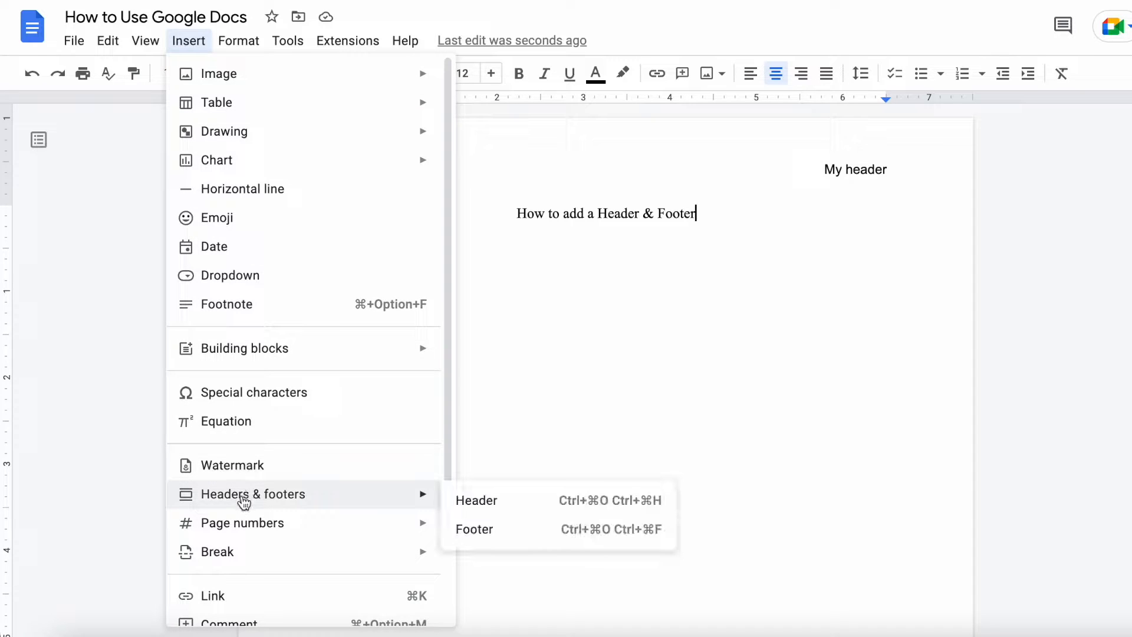
click(494, 532)
text(My footer)
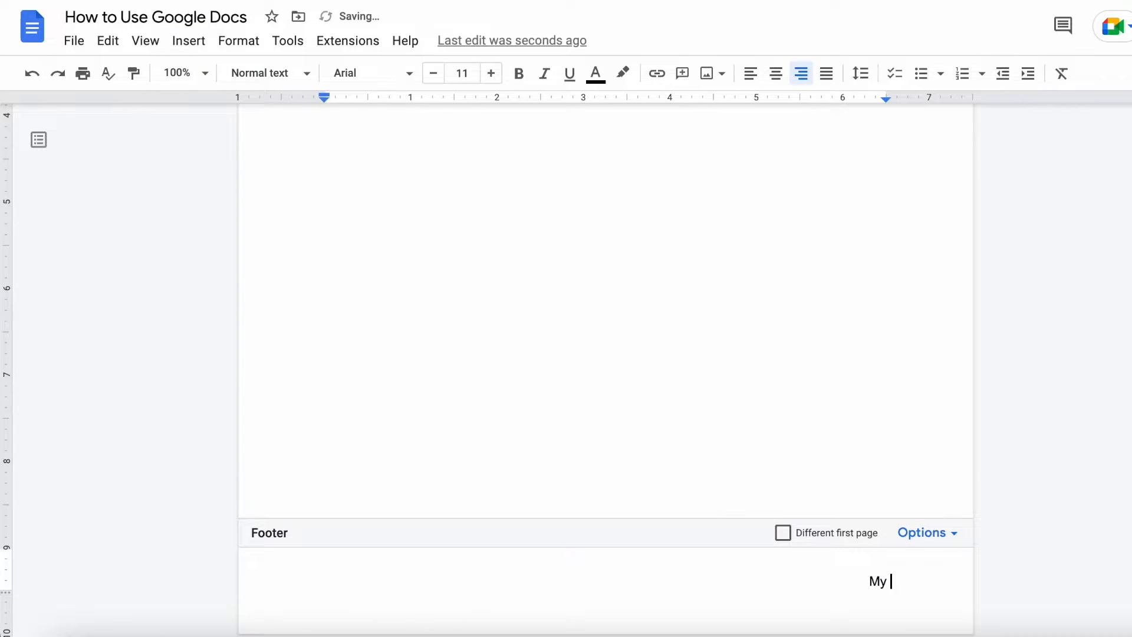
Step: Review the footer's format settings for margins and layout, leaving them as they are
click(927, 533)
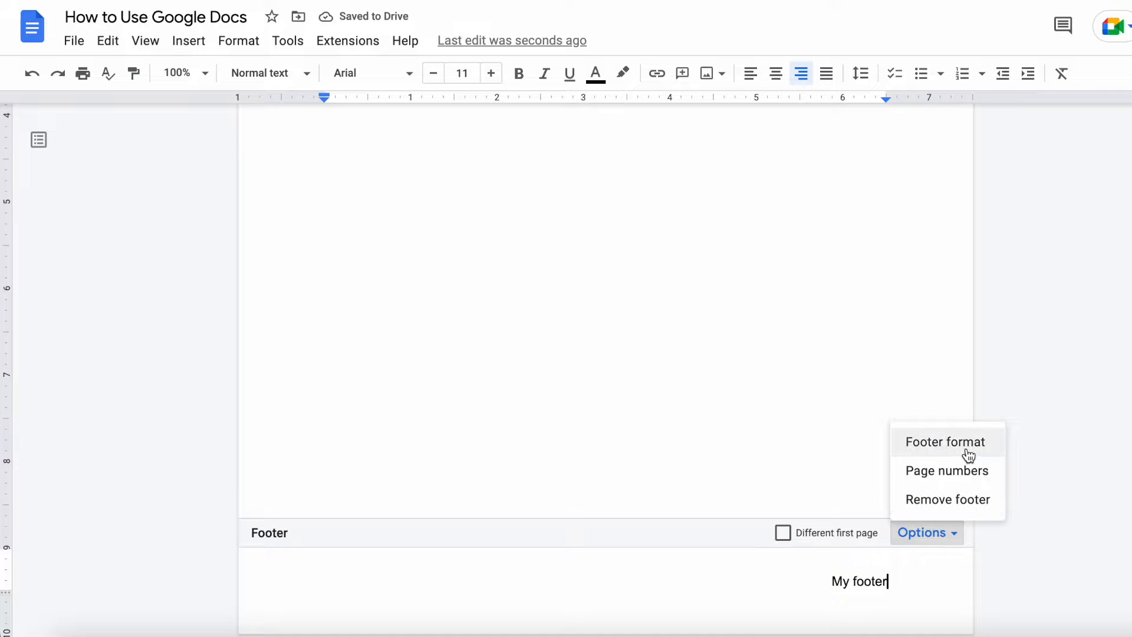
click(899, 447)
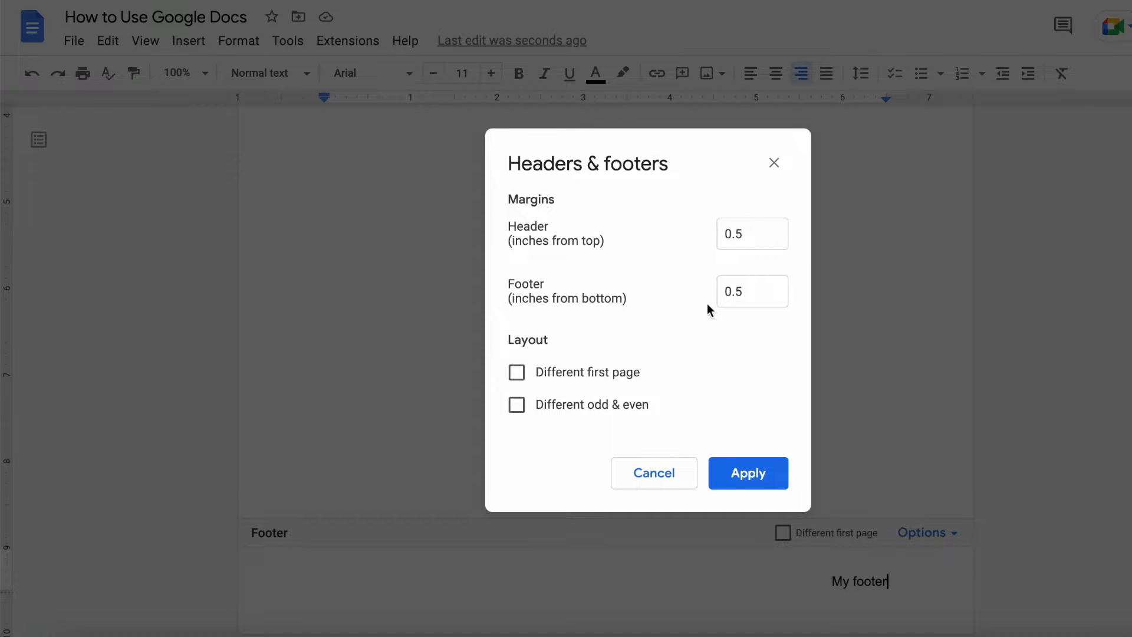
click(655, 474)
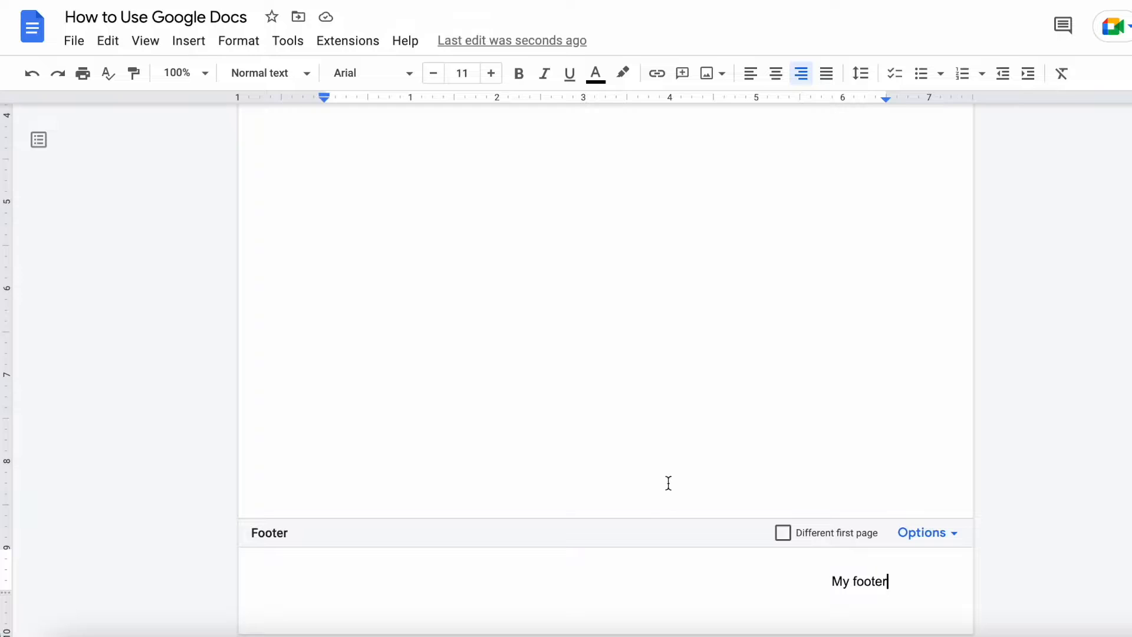
Step: Remove the "My footer" footer from the document
click(915, 534)
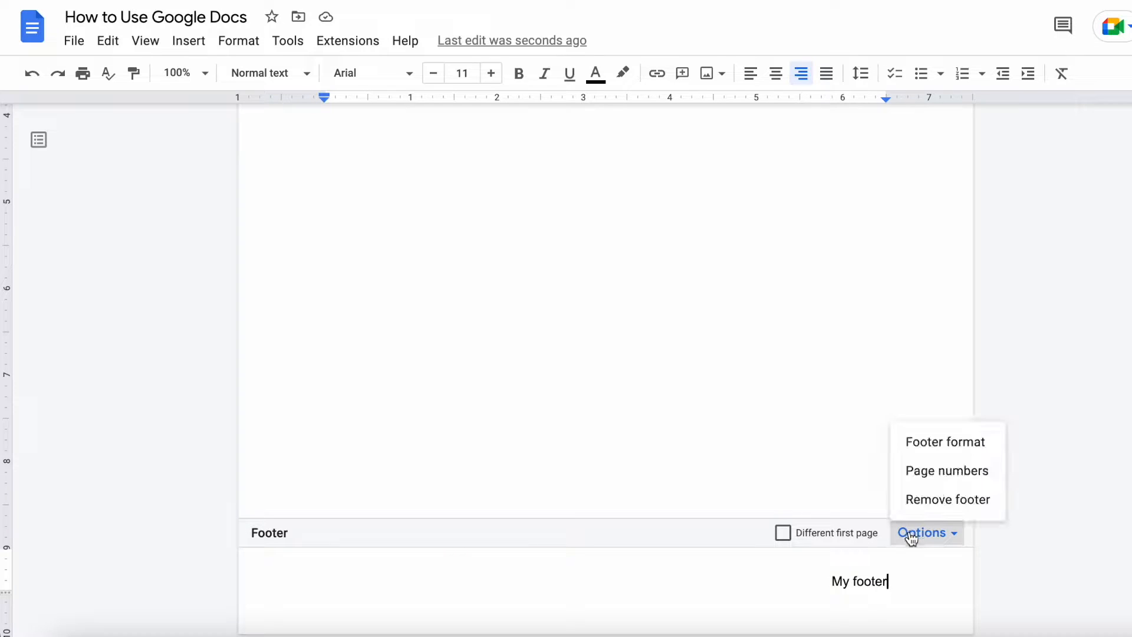
click(986, 505)
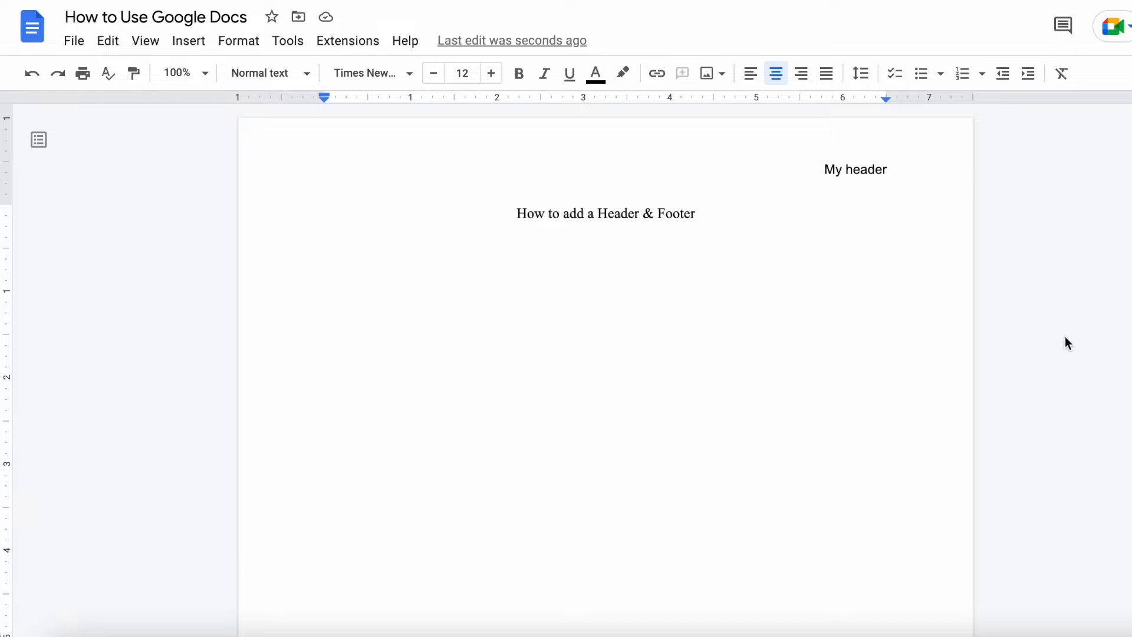
scroll(917, 475, down, 5)
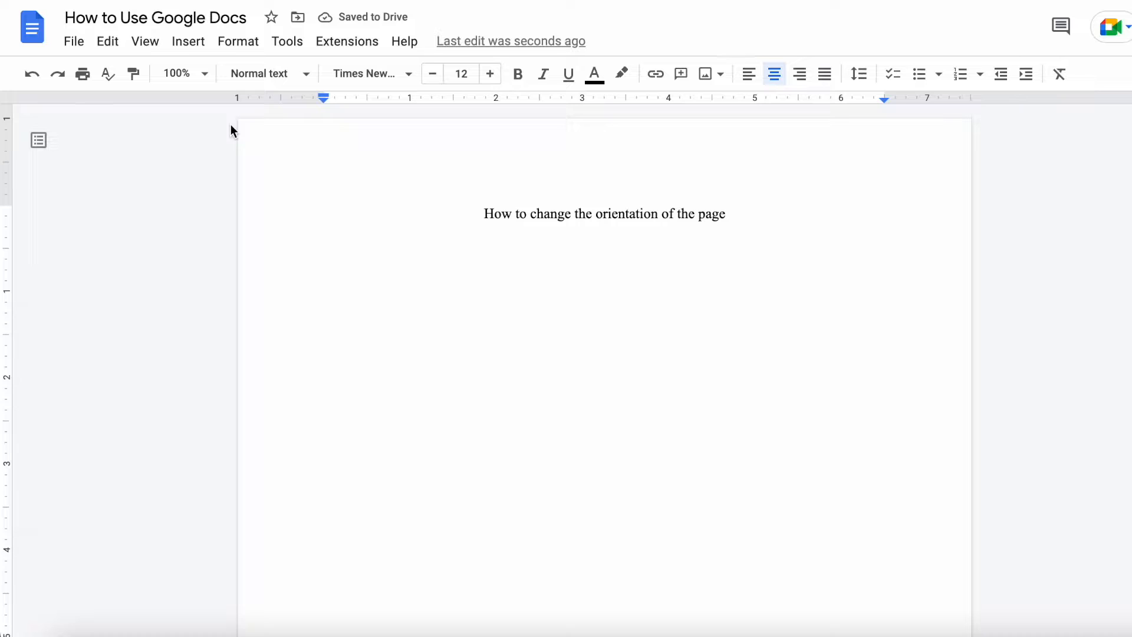
Step: Set the page orientation of the whole document to landscape
click(238, 43)
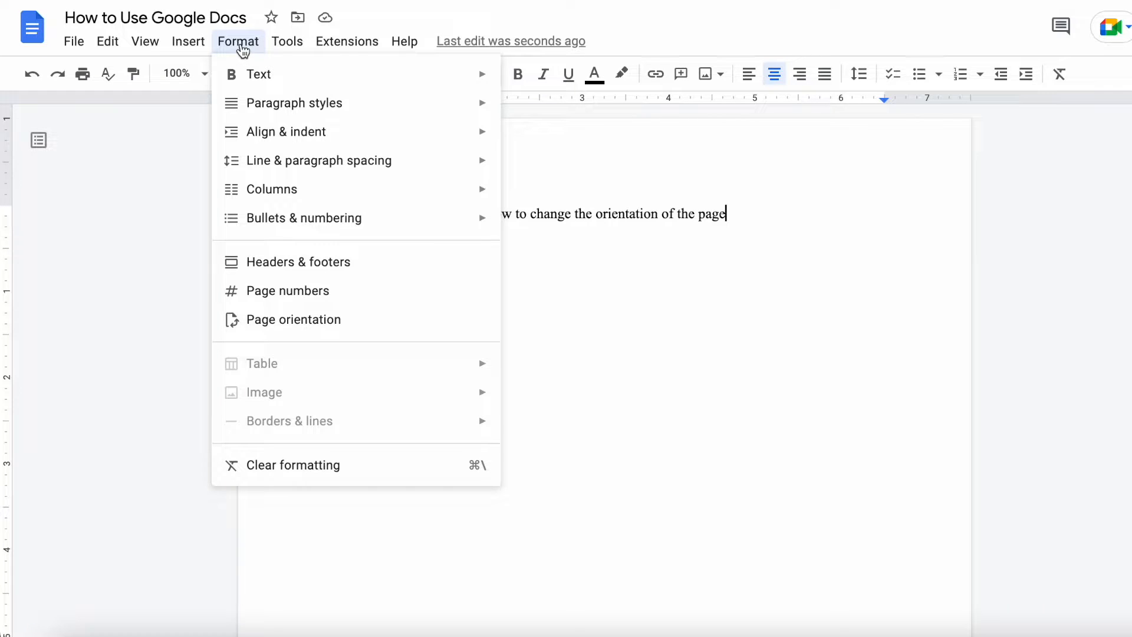
click(268, 320)
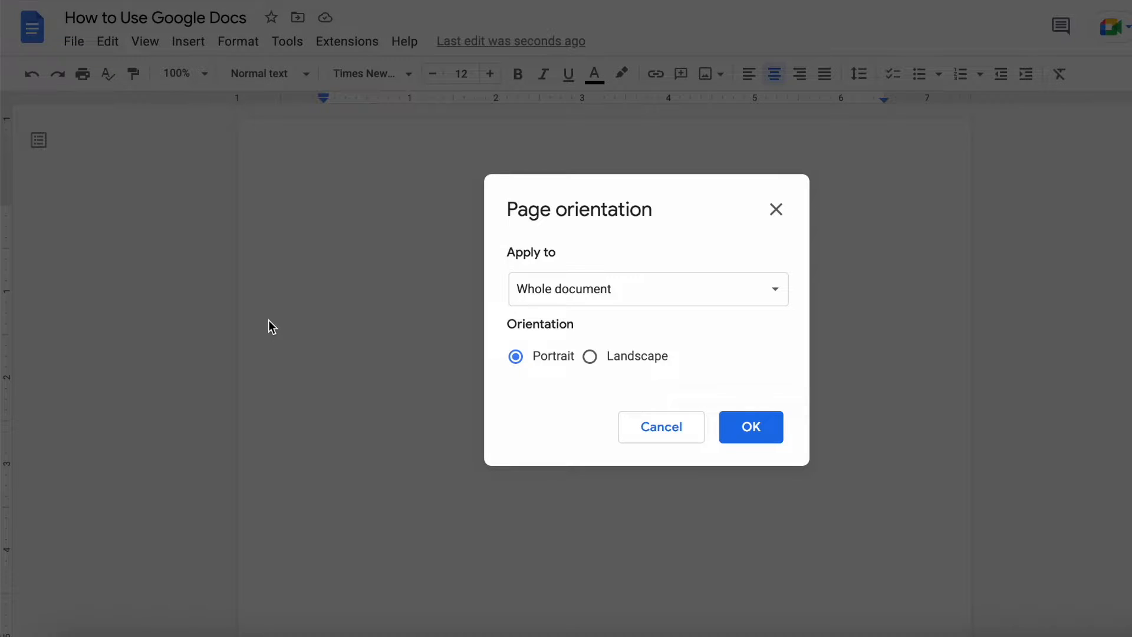
click(652, 303)
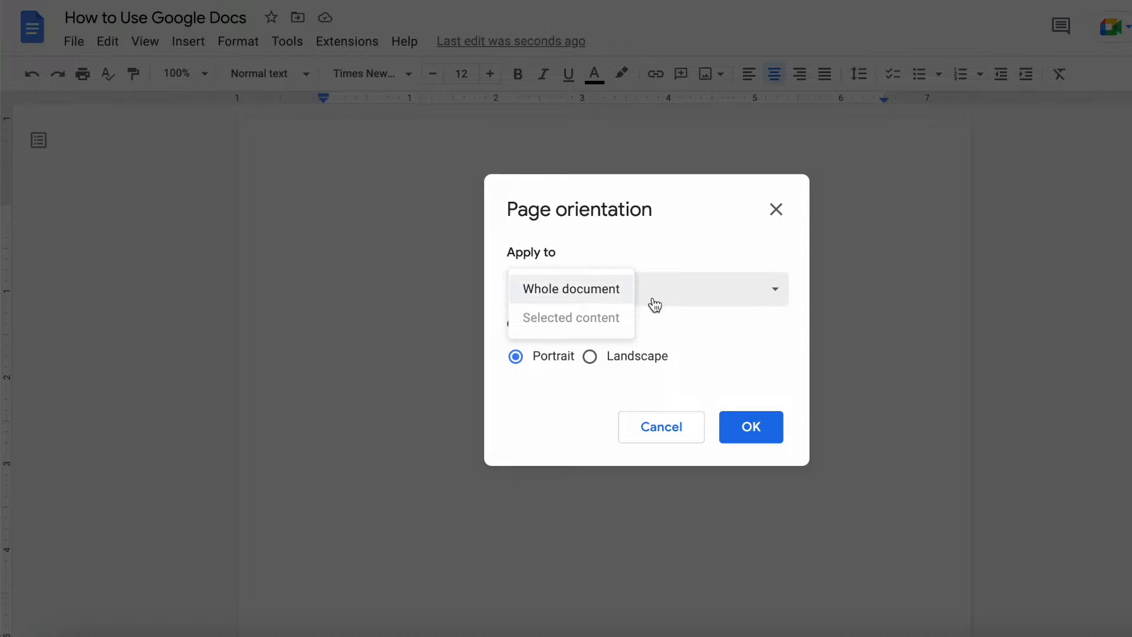
click(689, 293)
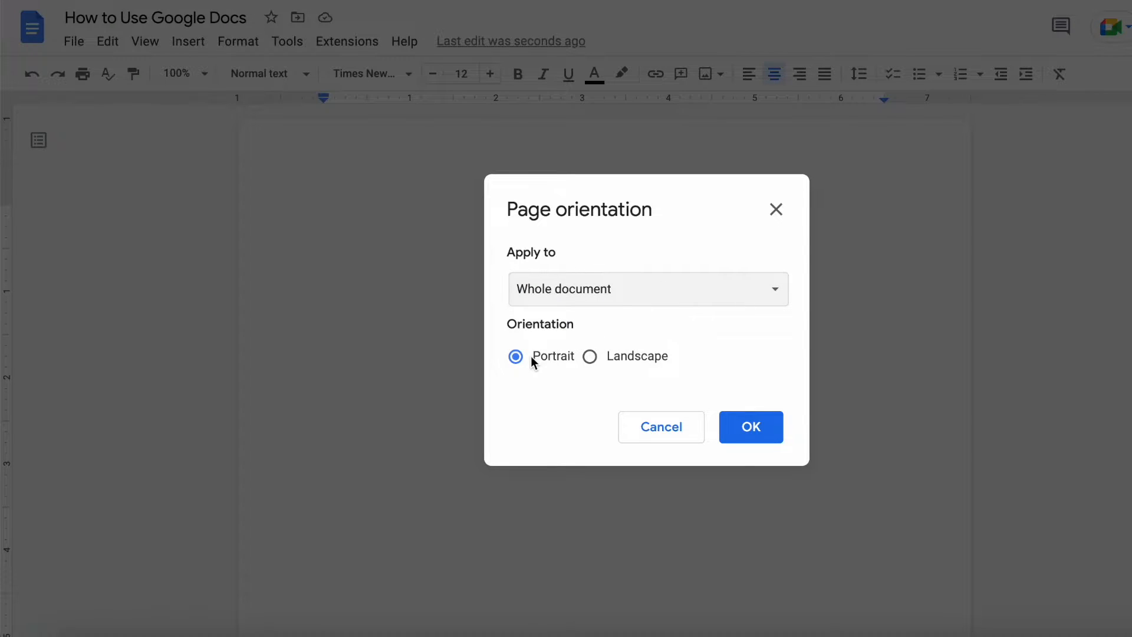
click(592, 357)
click(742, 427)
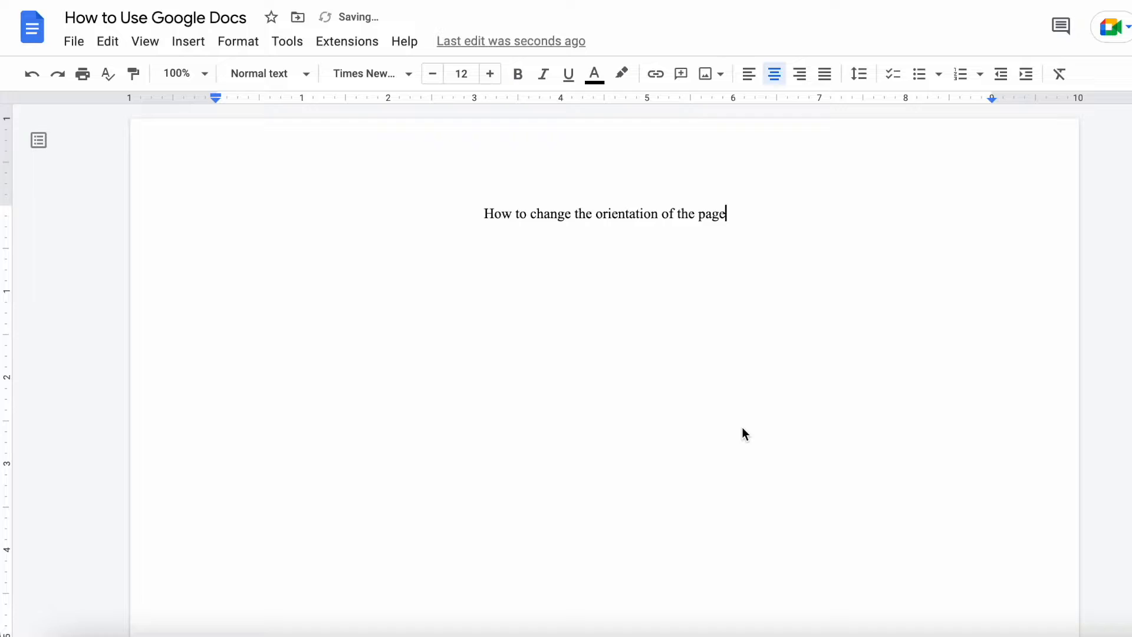
scroll(857, 326, down, 6)
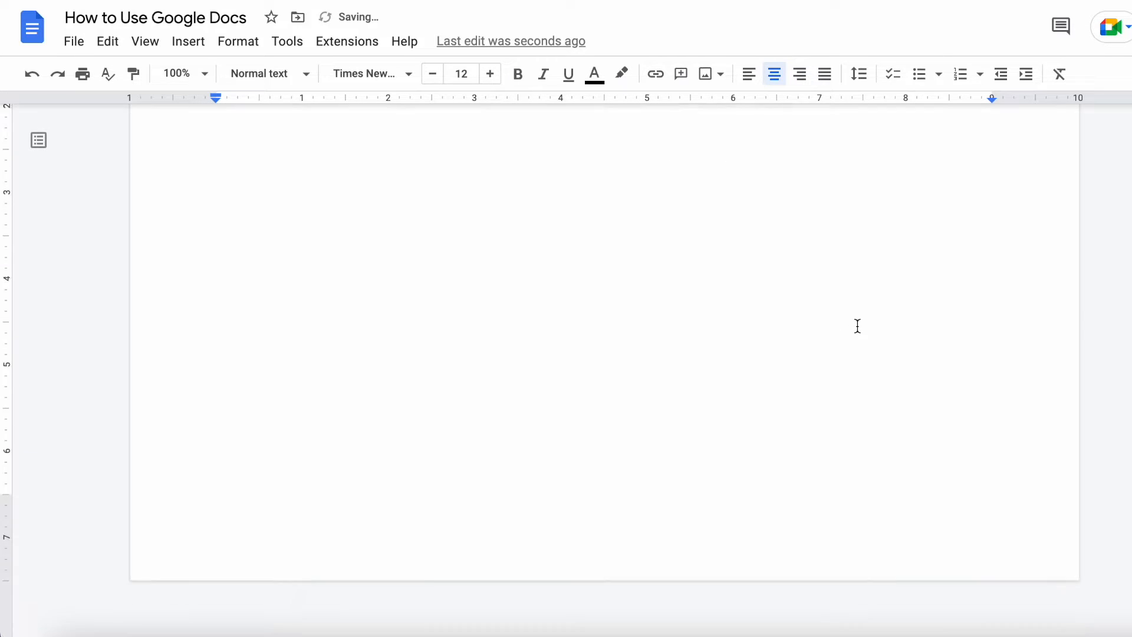
scroll(857, 326, up, 6)
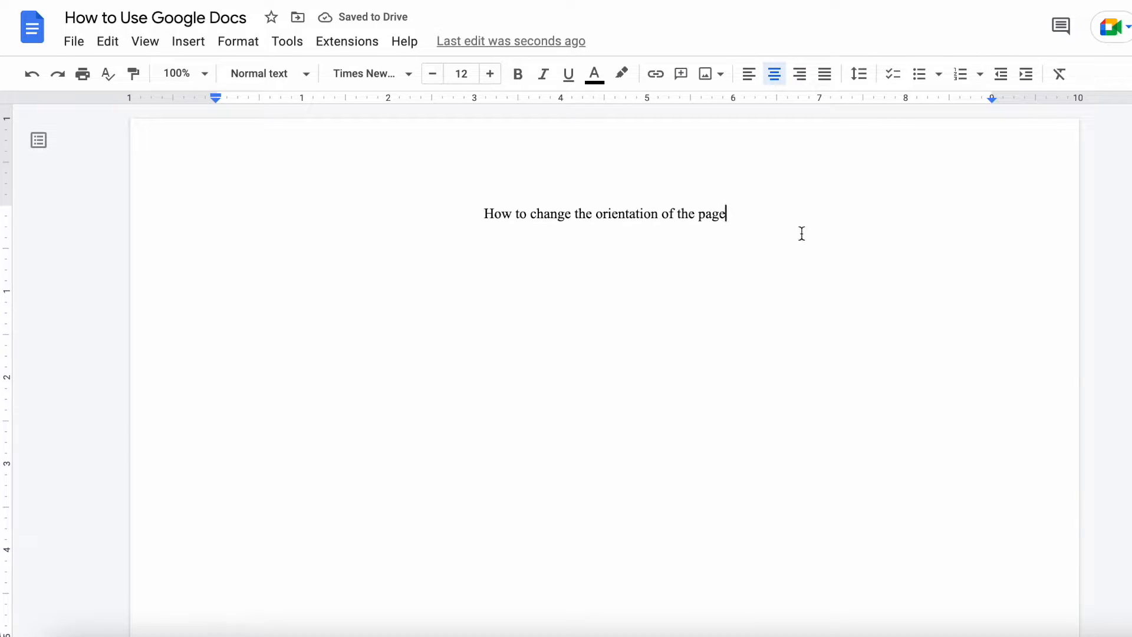
Step: Set the page orientation back to portrait
click(252, 44)
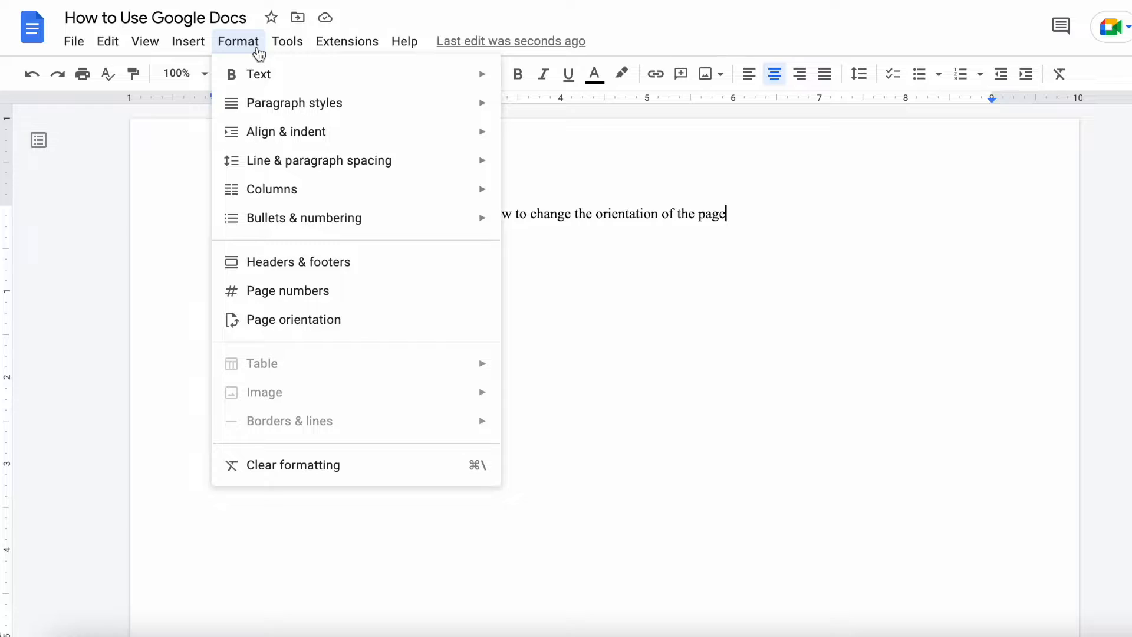
click(289, 321)
click(515, 357)
click(751, 428)
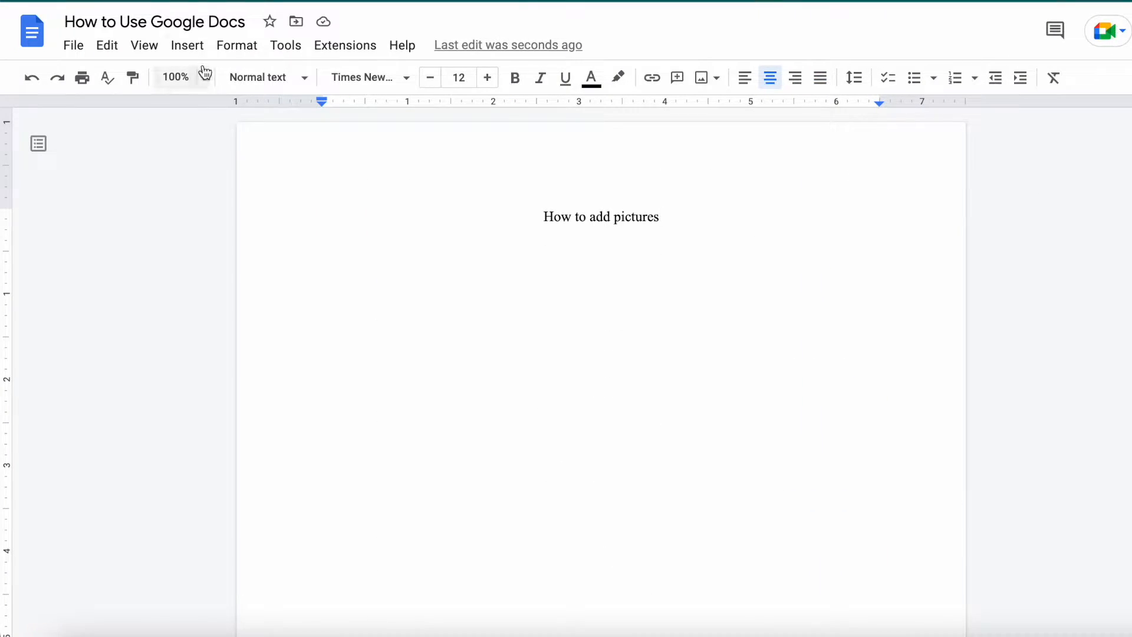
Step: Insert the picture IMG_4742.jpg from the computer's Photos library under the "How to add pictures" heading
click(187, 45)
mouse_move(214, 88)
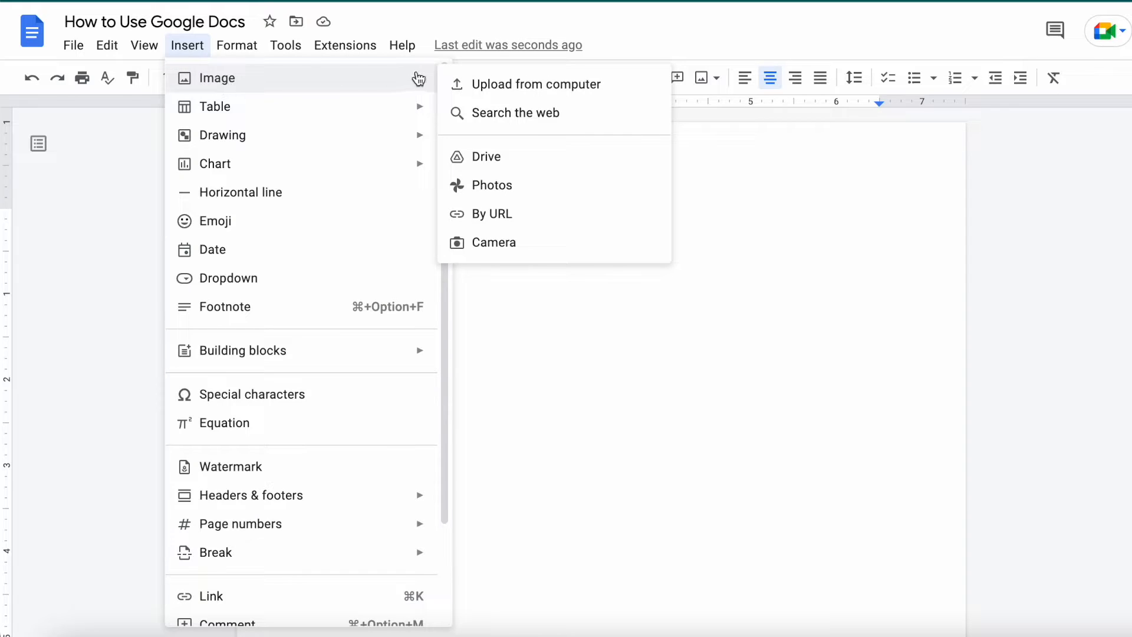
click(488, 82)
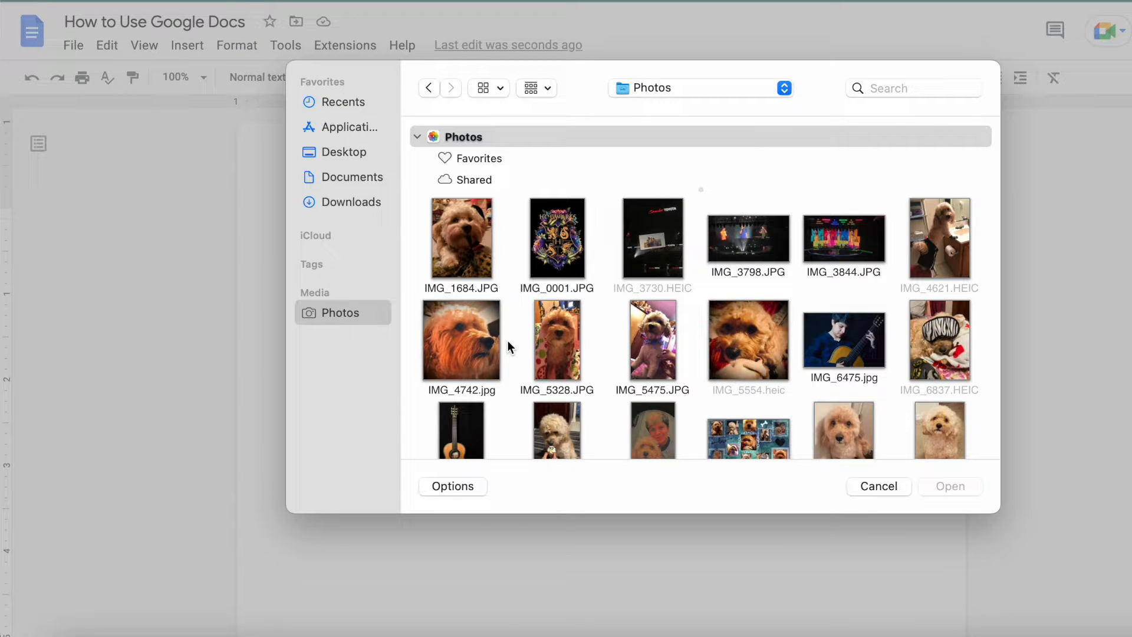
click(470, 330)
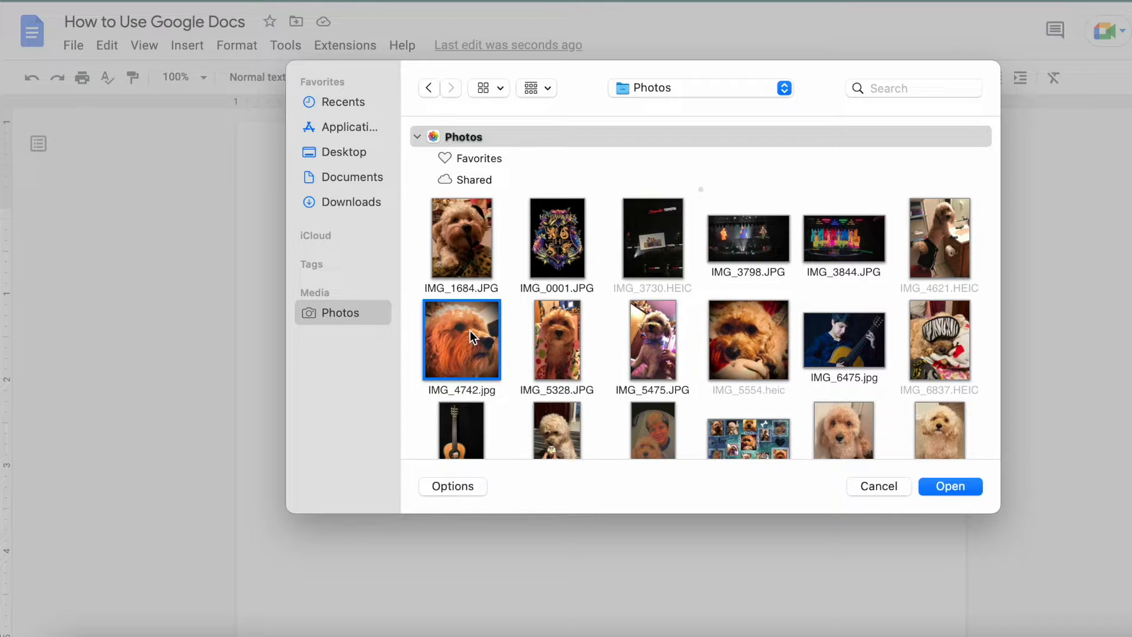
click(967, 487)
Step: Set the inserted dog photo to wrap text and shrink it to about 3.5 inches wide
click(644, 381)
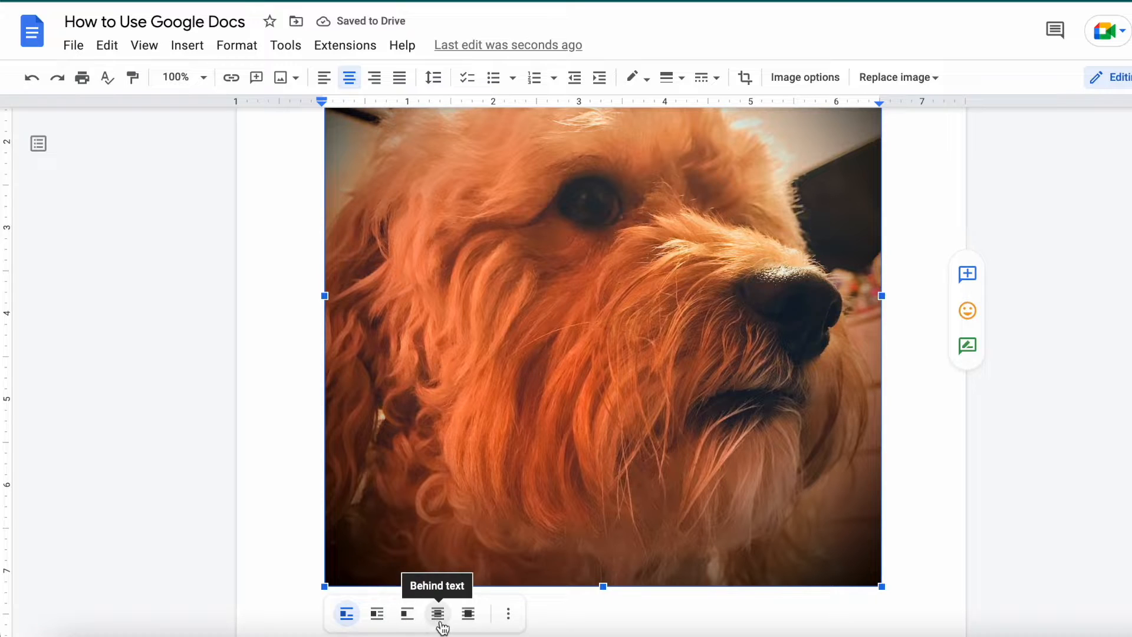
click(375, 616)
drag(646, 370, 596, 319)
scroll(594, 316, up, 3)
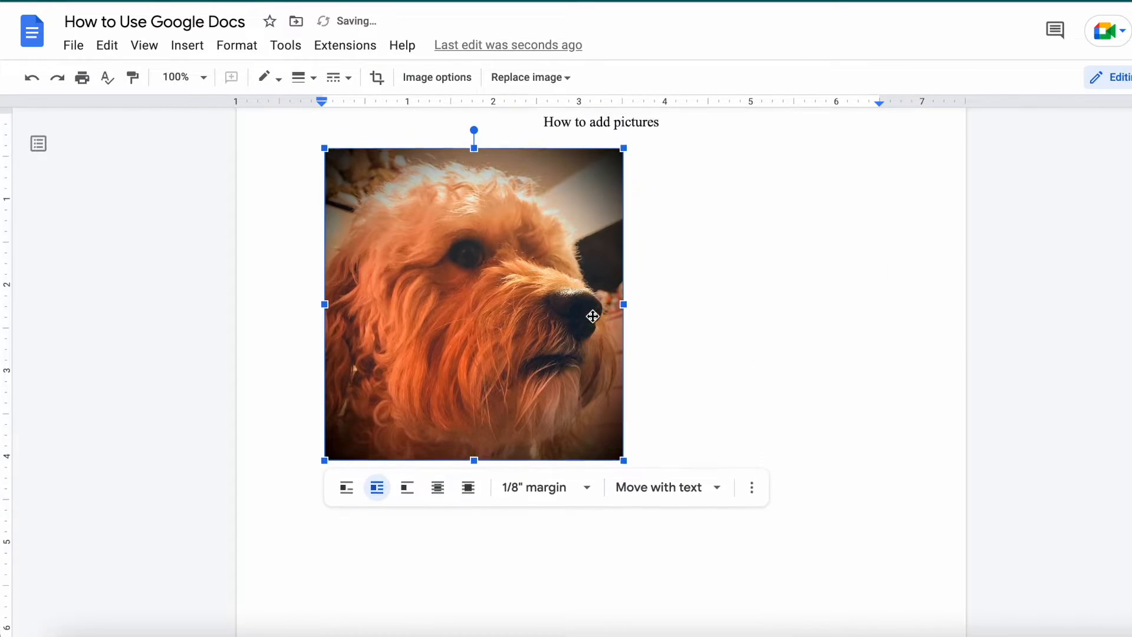
Step: Shrink the dog photo to about 2.1 inches wide and center it below the heading
drag(624, 517, 446, 391)
drag(424, 299, 581, 306)
click(774, 322)
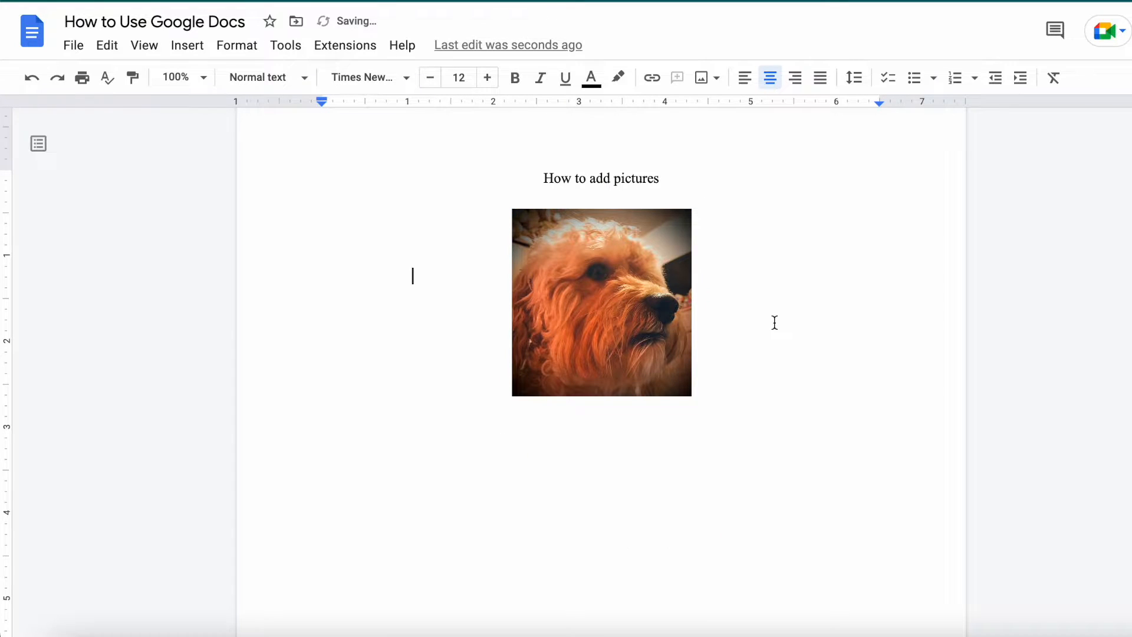
Step: Search the web for "dog" images and insert the brown-and-white puppy beside purple flowers
click(187, 45)
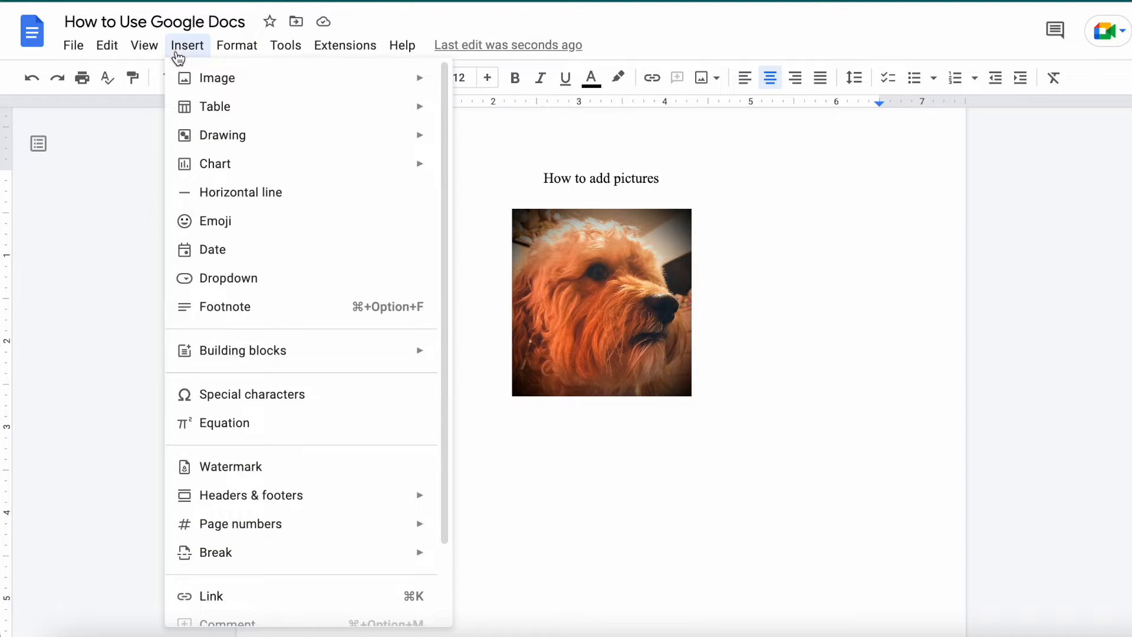
mouse_move(264, 89)
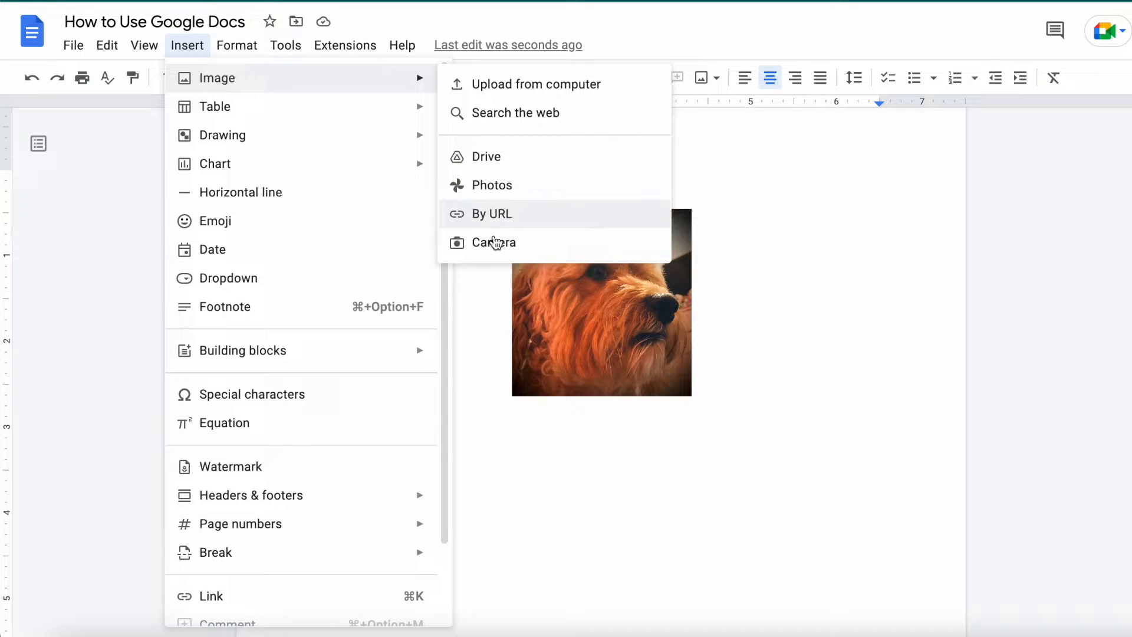
click(498, 115)
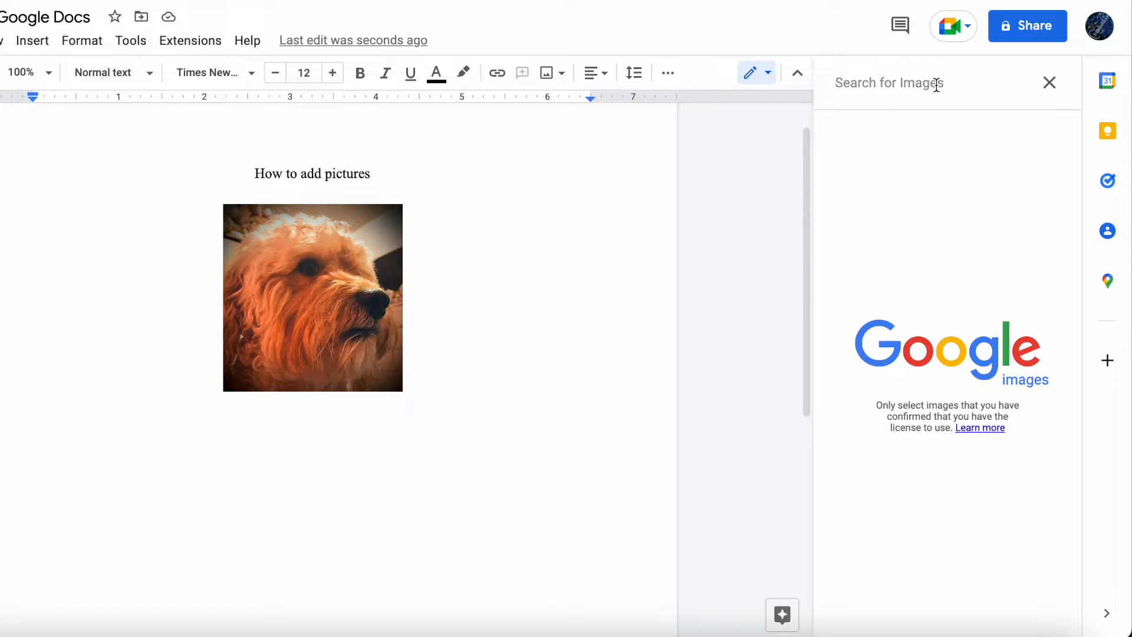
text(dog)
key(Return)
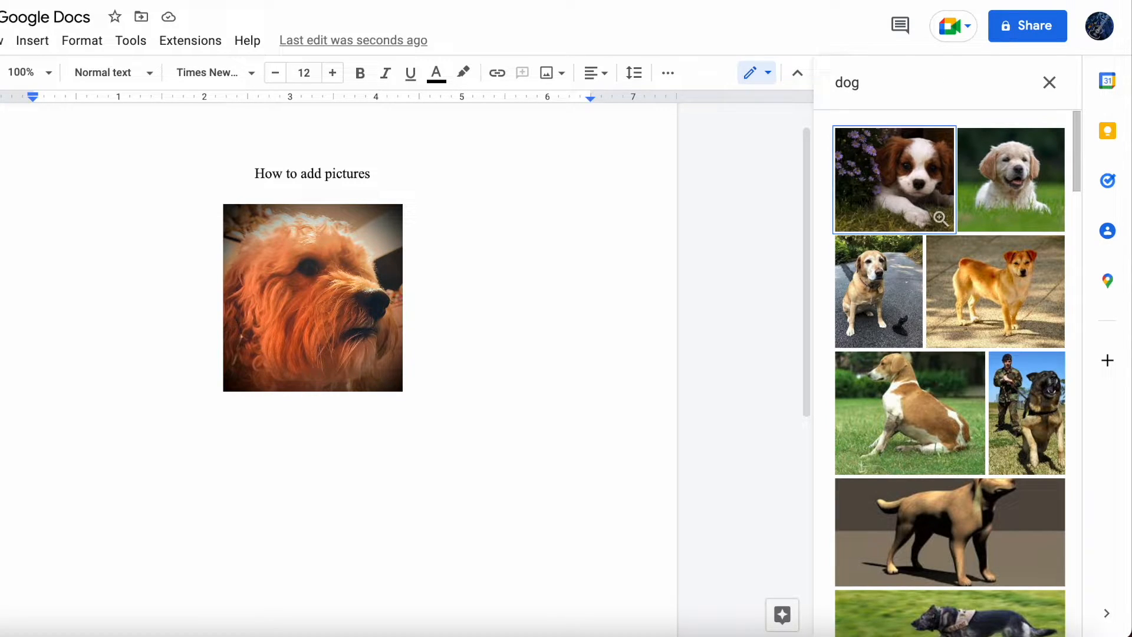
click(924, 190)
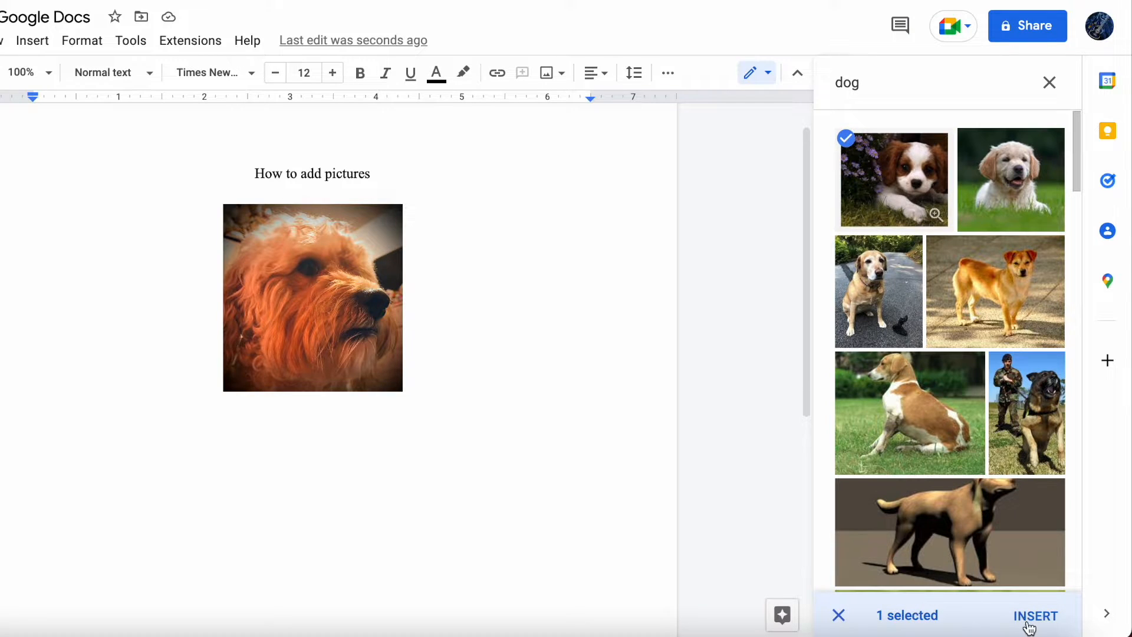
click(1027, 623)
Step: Set the inserted puppy image to wrap text
scroll(828, 482, down, 2)
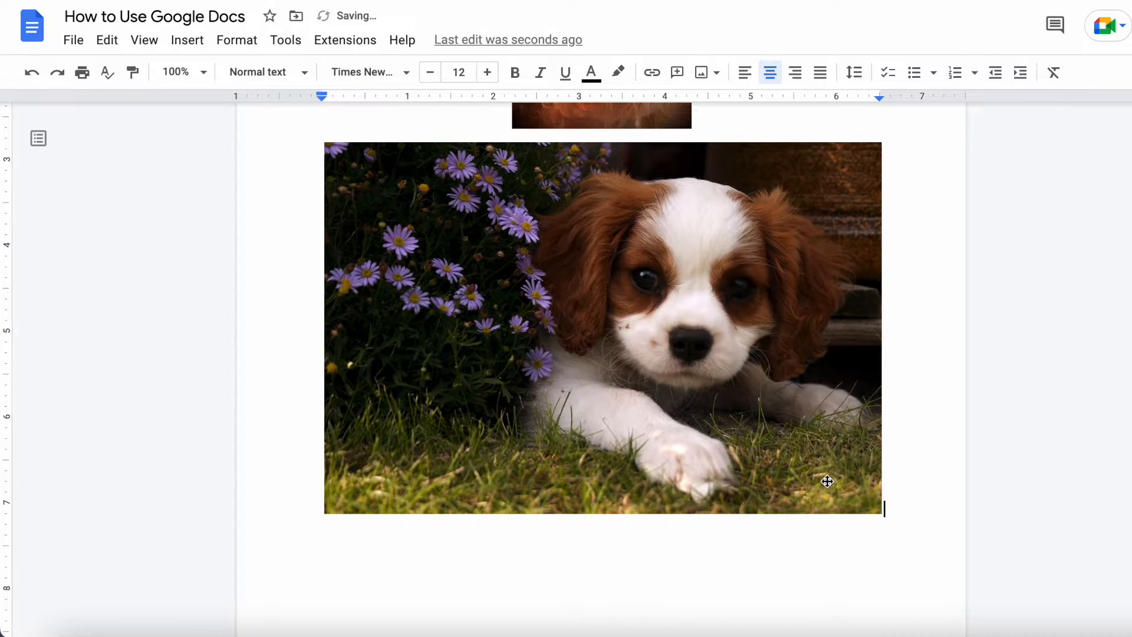
click(752, 392)
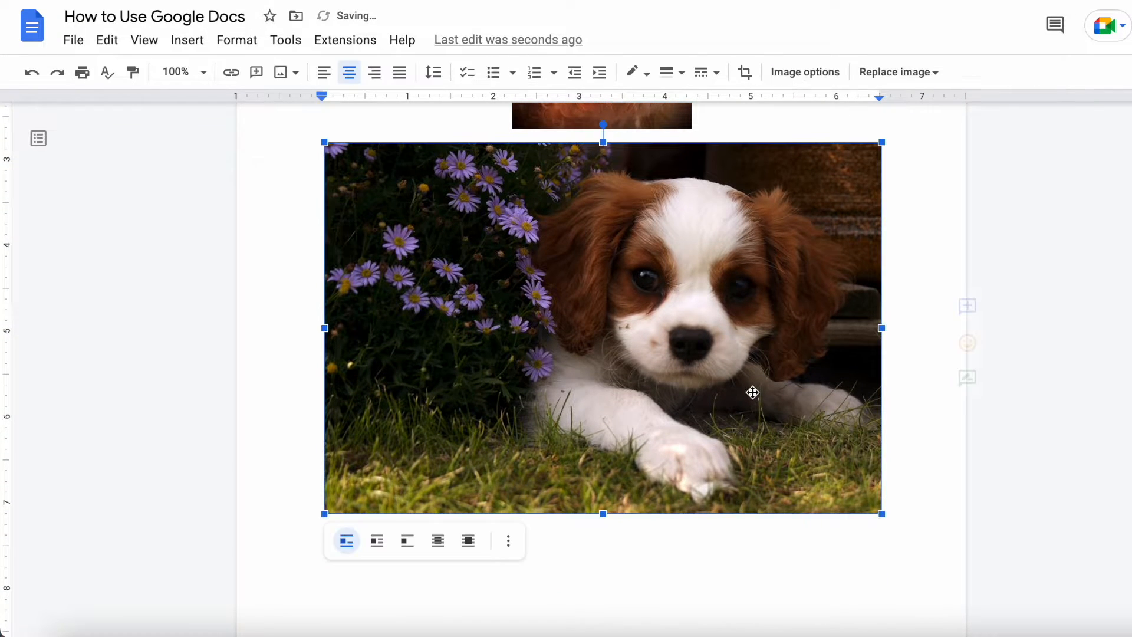
click(375, 546)
scroll(610, 445, up, 1)
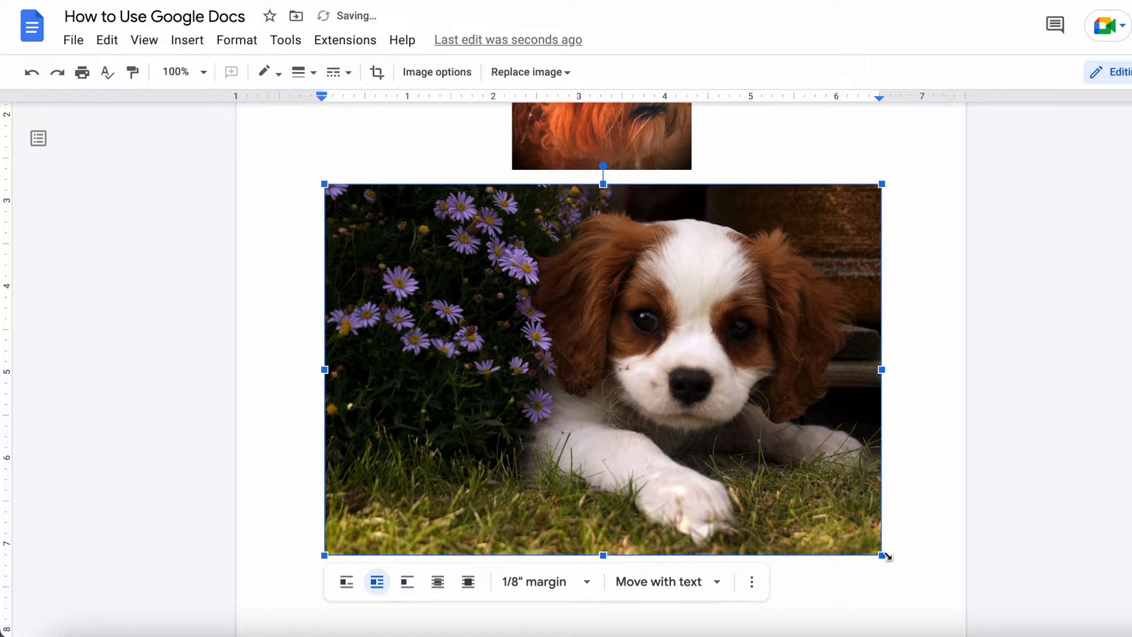
Step: Shrink the puppy image proportionally and move it toward the page's center below the first dog photo
drag(882, 555, 661, 408)
drag(463, 300, 555, 323)
scroll(825, 225, up, 3)
click(840, 224)
scroll(840, 224, up, 1)
scroll(840, 224, down, 1)
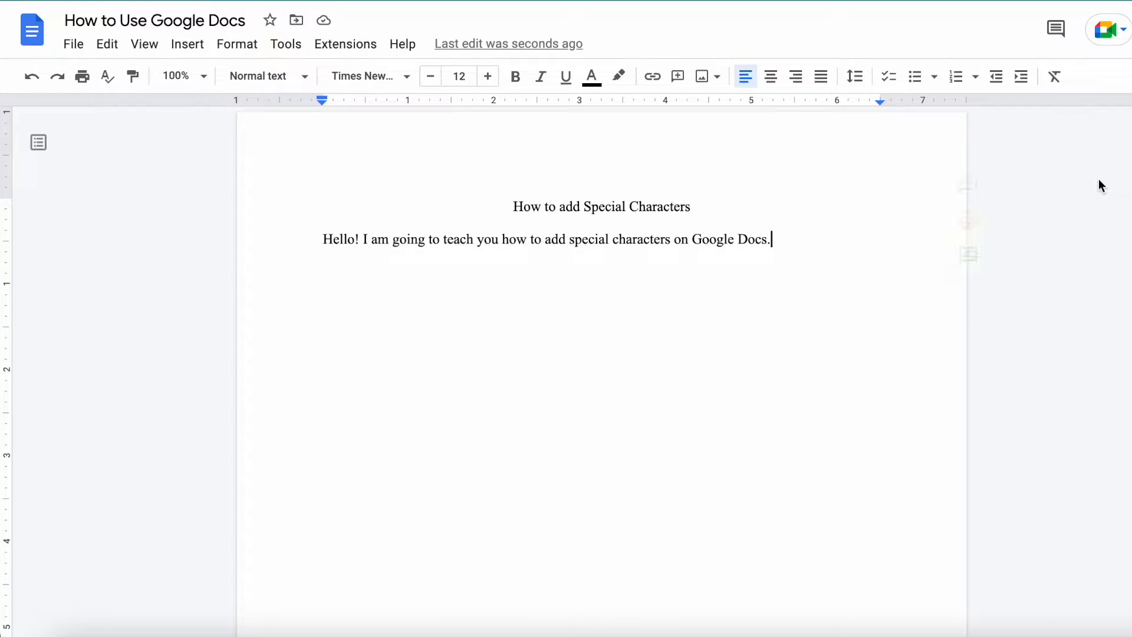
Step: Open the special characters picker and look through its arrow symbols
click(196, 48)
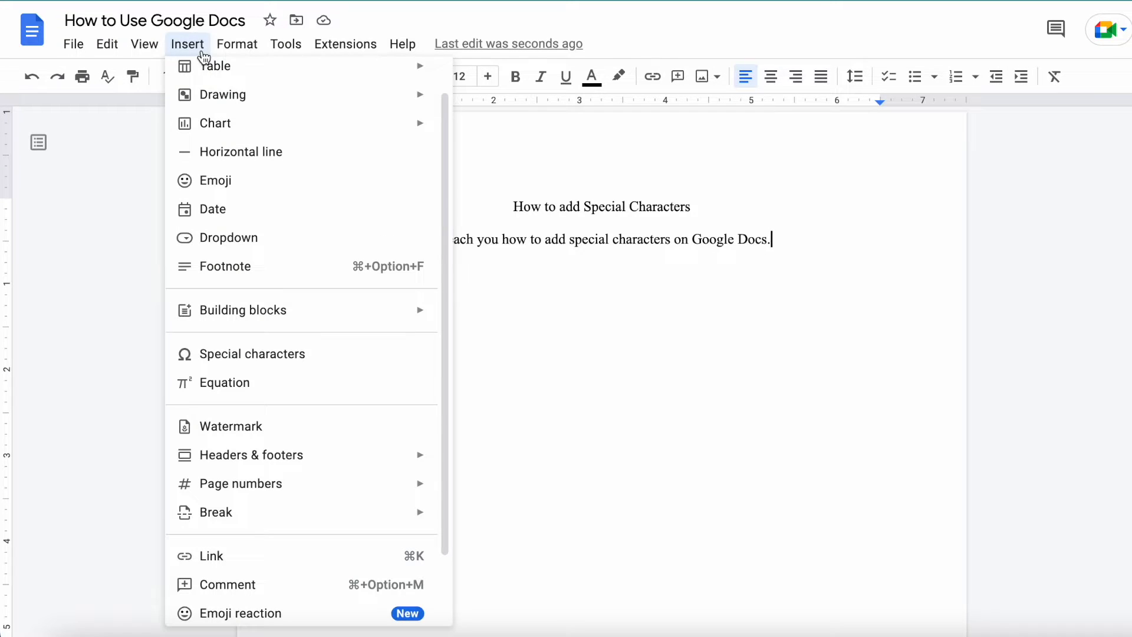
click(239, 354)
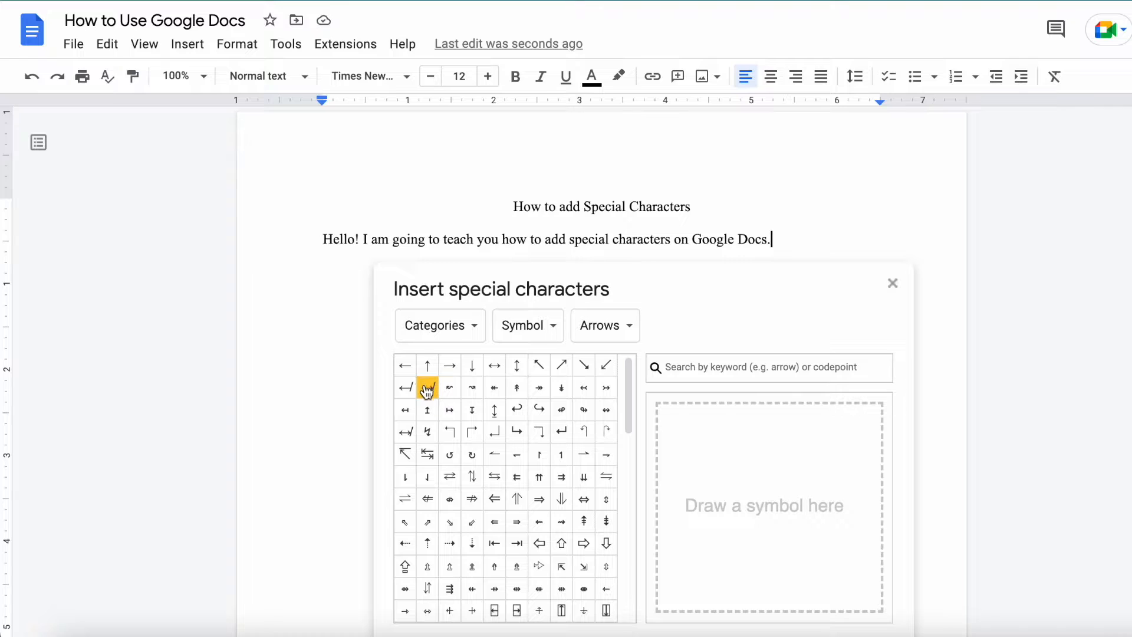
scroll(497, 531, down, 7)
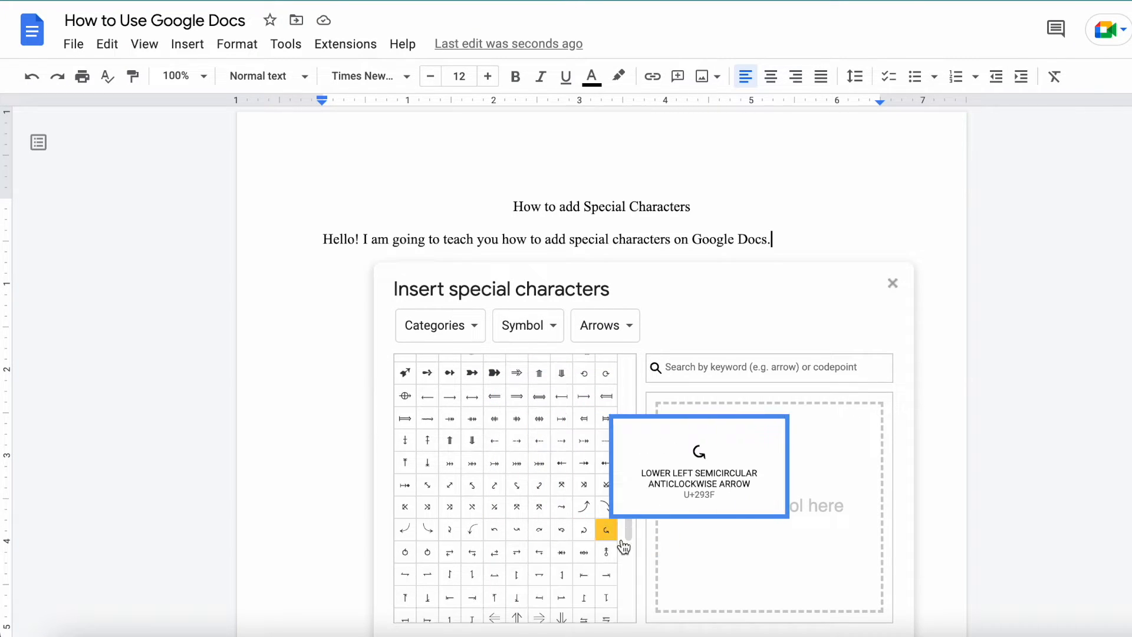
scroll(627, 558, up, 3)
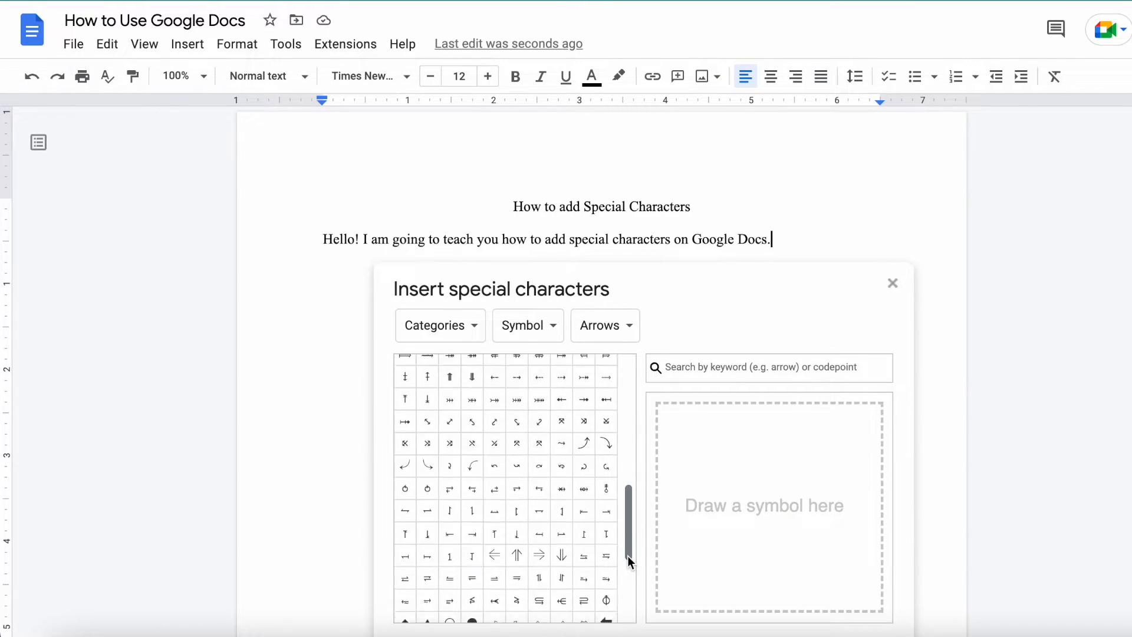
scroll(627, 555, up, 3)
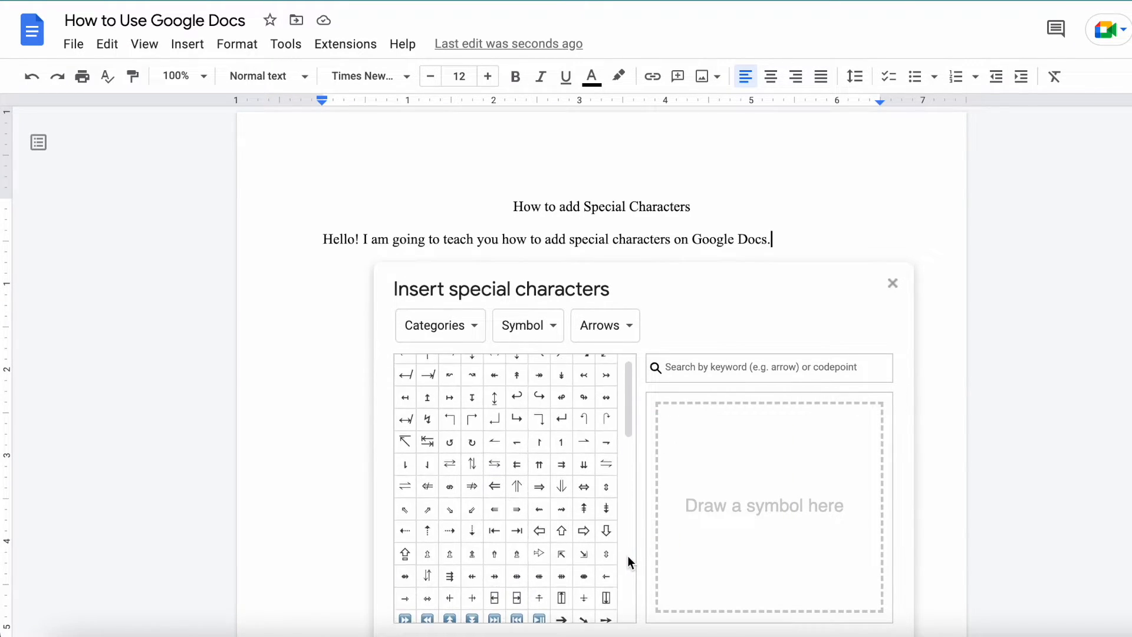
click(720, 374)
text(ex)
key(BackSpace)
key(BackSpace)
Step: Switch the special characters to Punctuation and insert six more exclamation marks directly after "Hello!"
click(439, 326)
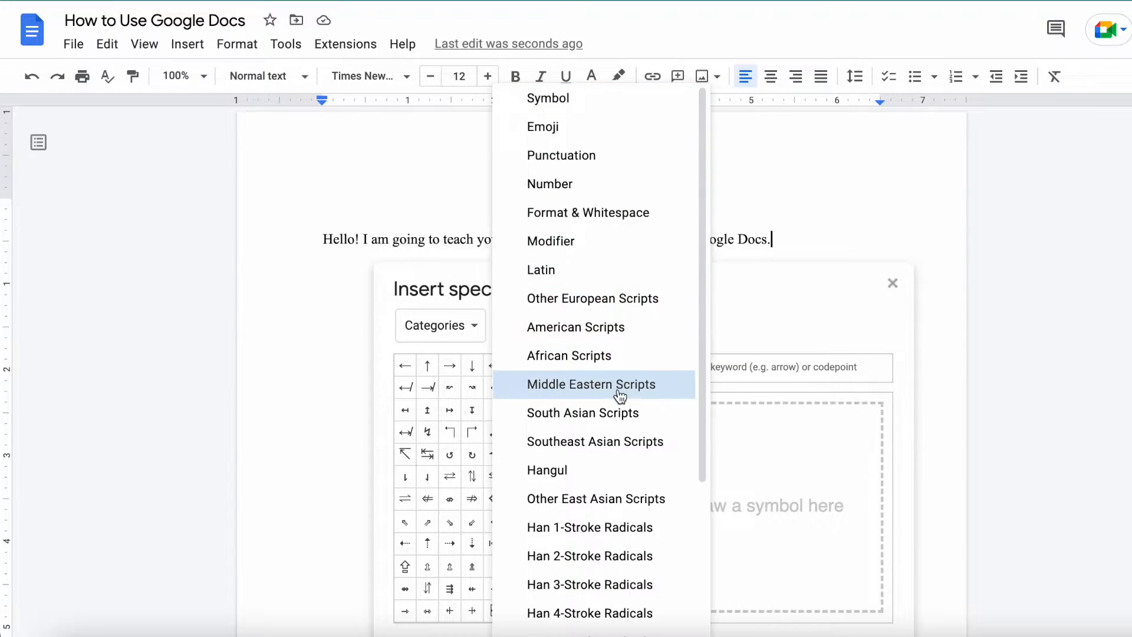
click(528, 156)
click(358, 242)
double_click(427, 368)
double_click(427, 368)
double_click(427, 368)
Step: Append the punctuation characters #, @ and & after "Google Docs." at the end of the sentence
click(802, 241)
click(471, 366)
click(495, 388)
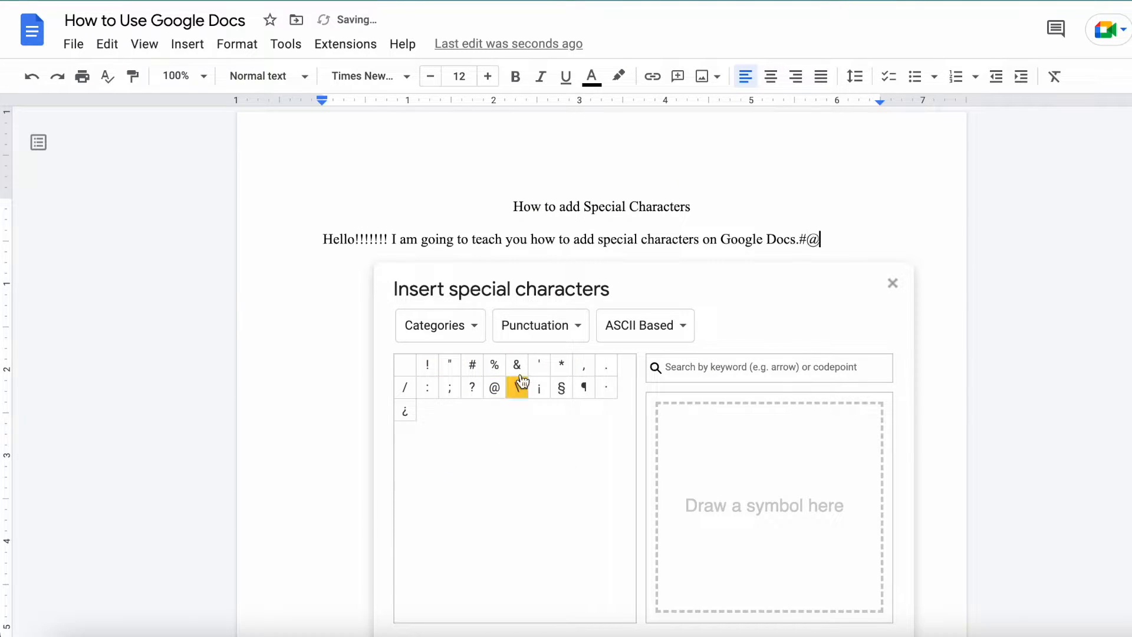
click(517, 365)
Step: Append the folded-hands, distressed-face and relieved-face characters from the Emoticons symbols after the ampersand
click(596, 328)
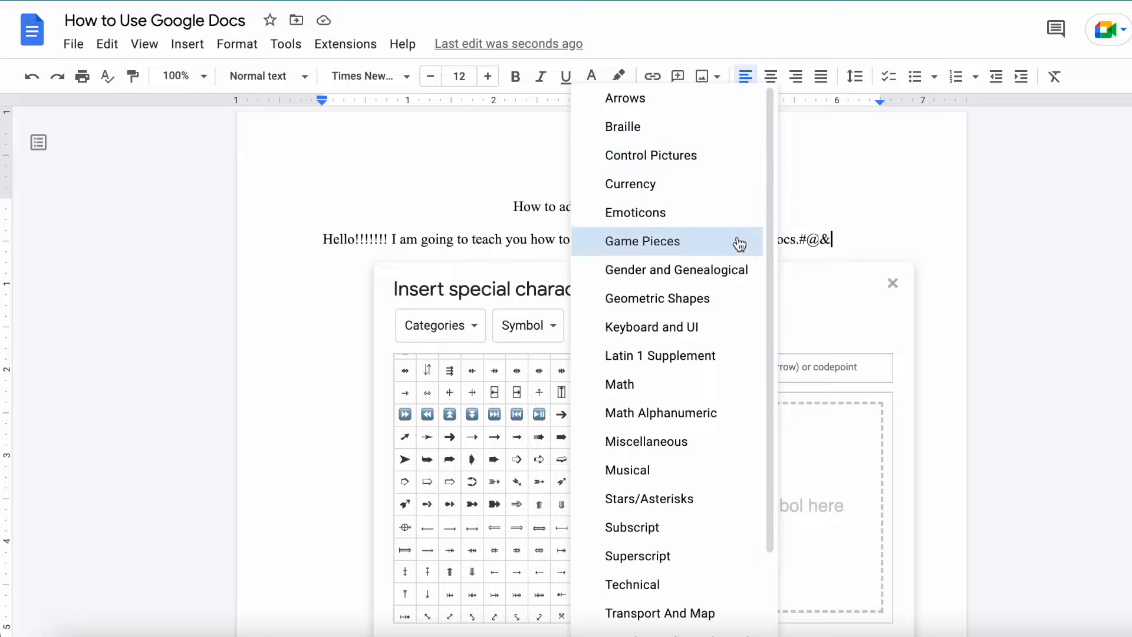
click(682, 216)
click(516, 520)
click(518, 431)
click(450, 386)
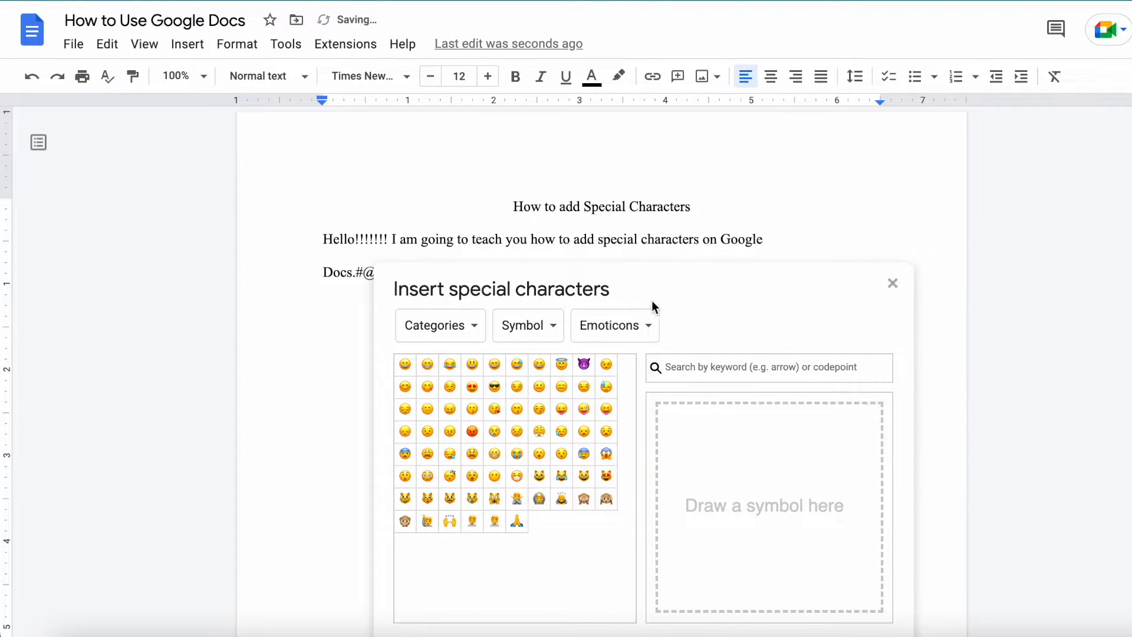
Step: Append several Math symbols after the emoticons, including the plus sign, the arc and ±
click(649, 324)
click(662, 332)
scroll(556, 489, down, 2)
scroll(548, 478, up, 2)
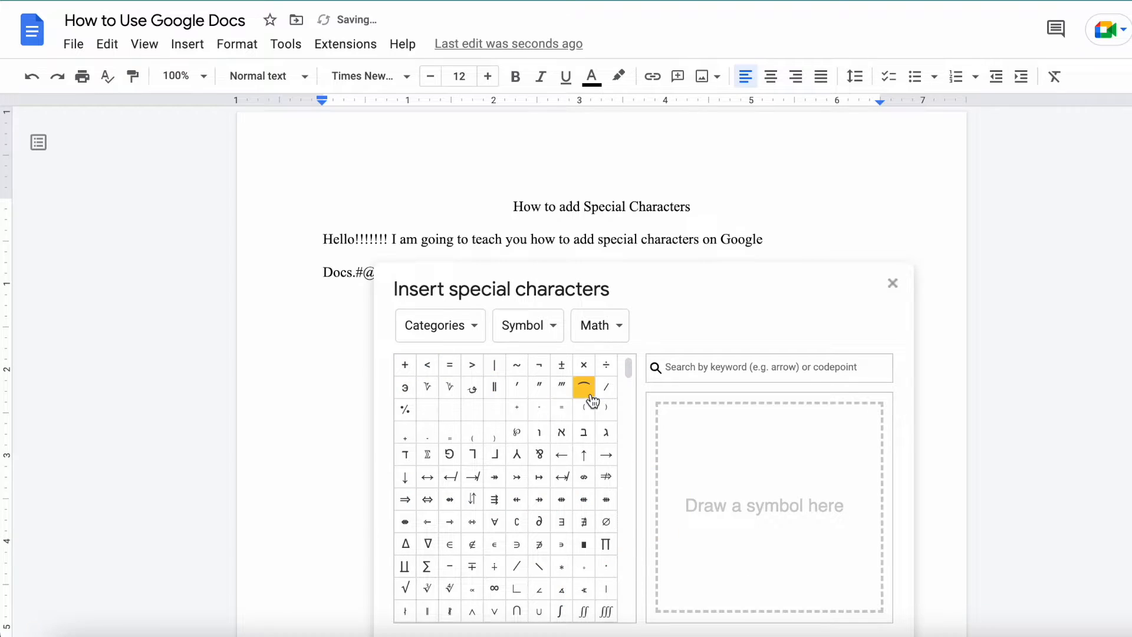
click(561, 364)
Step: Move the special characters dialog clear of the text and append the Musical notes, sharp, natural and flat symbols
drag(698, 281, 889, 265)
click(790, 309)
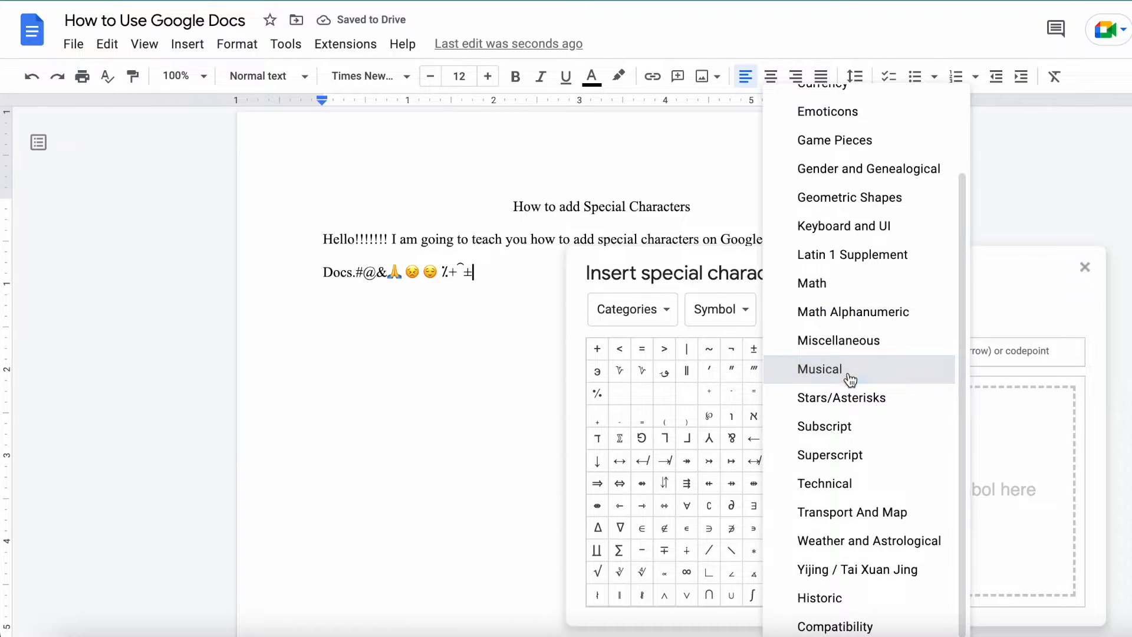
click(848, 375)
click(598, 351)
click(620, 350)
click(731, 350)
click(709, 350)
click(687, 351)
click(665, 351)
click(642, 351)
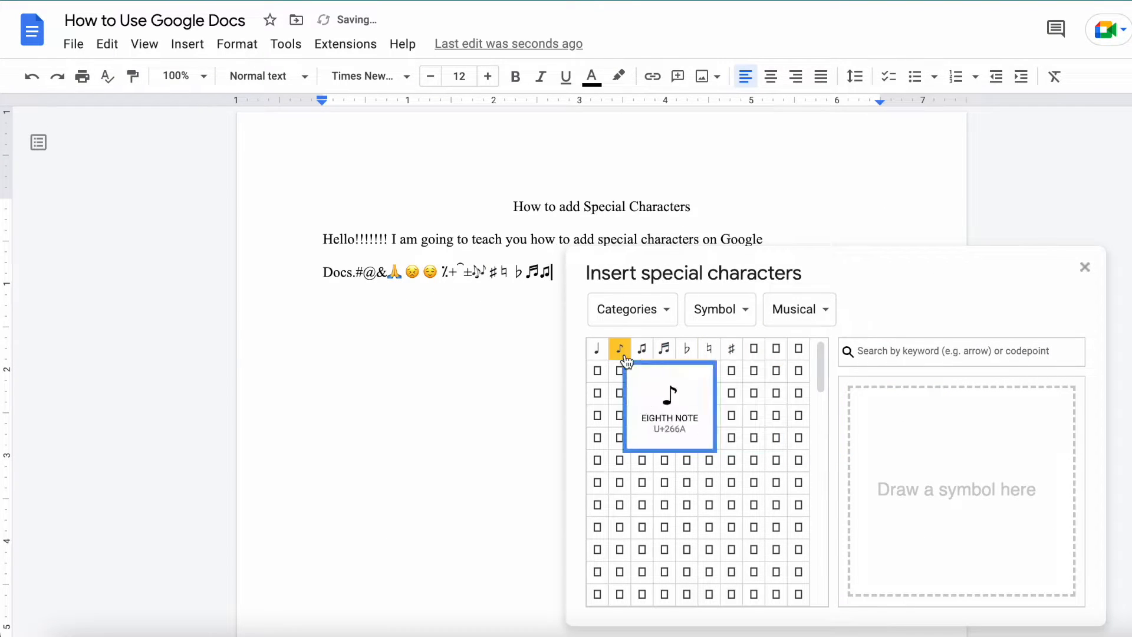
click(620, 351)
Step: Append the hourglass from the Technical symbols and move the dialog farther away from the text line
click(802, 309)
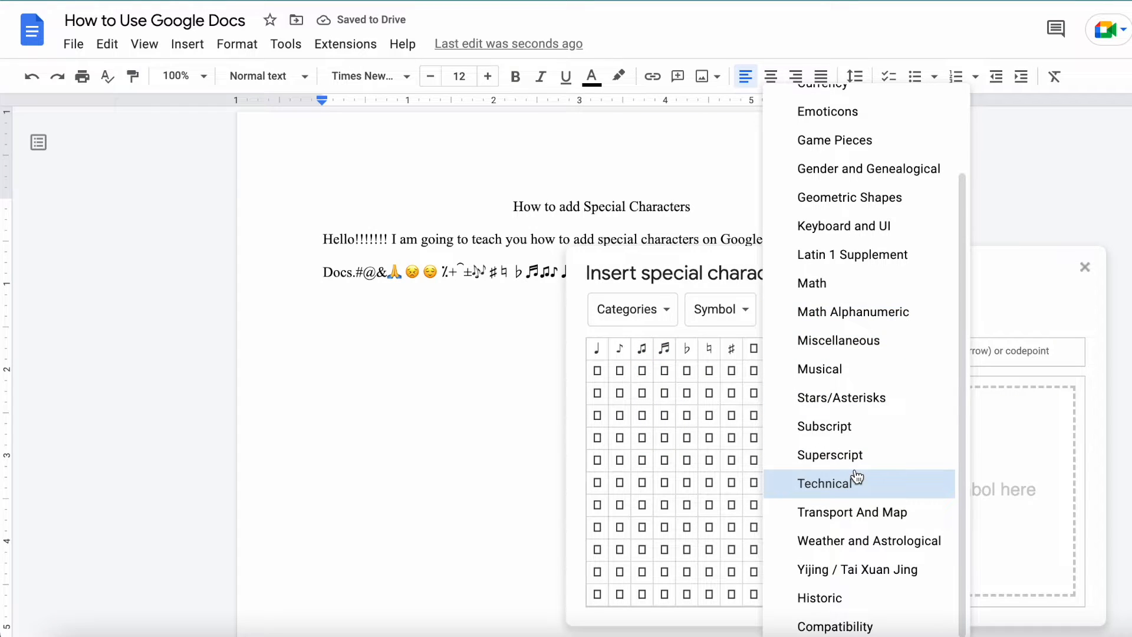
click(860, 488)
click(665, 393)
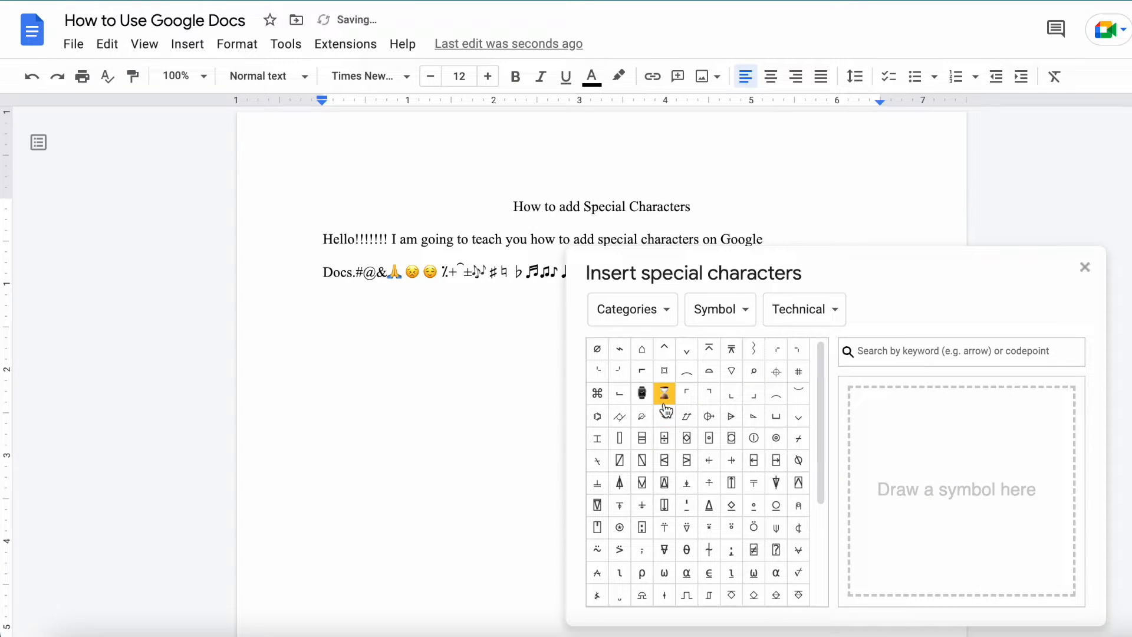
drag(884, 282, 1062, 258)
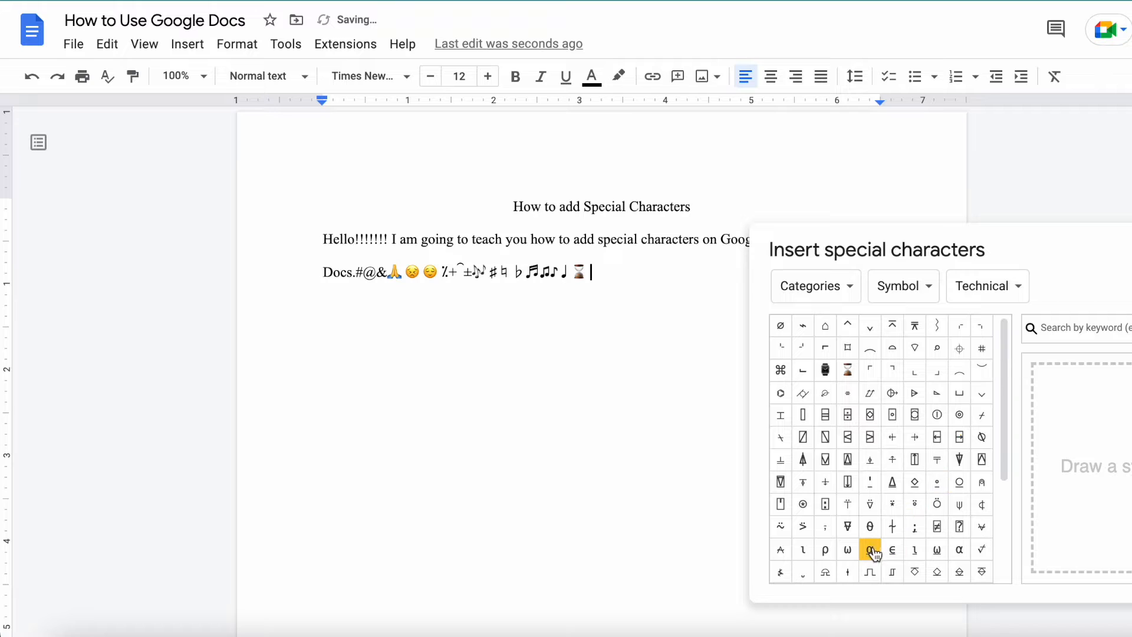
scroll(900, 456, down, 3)
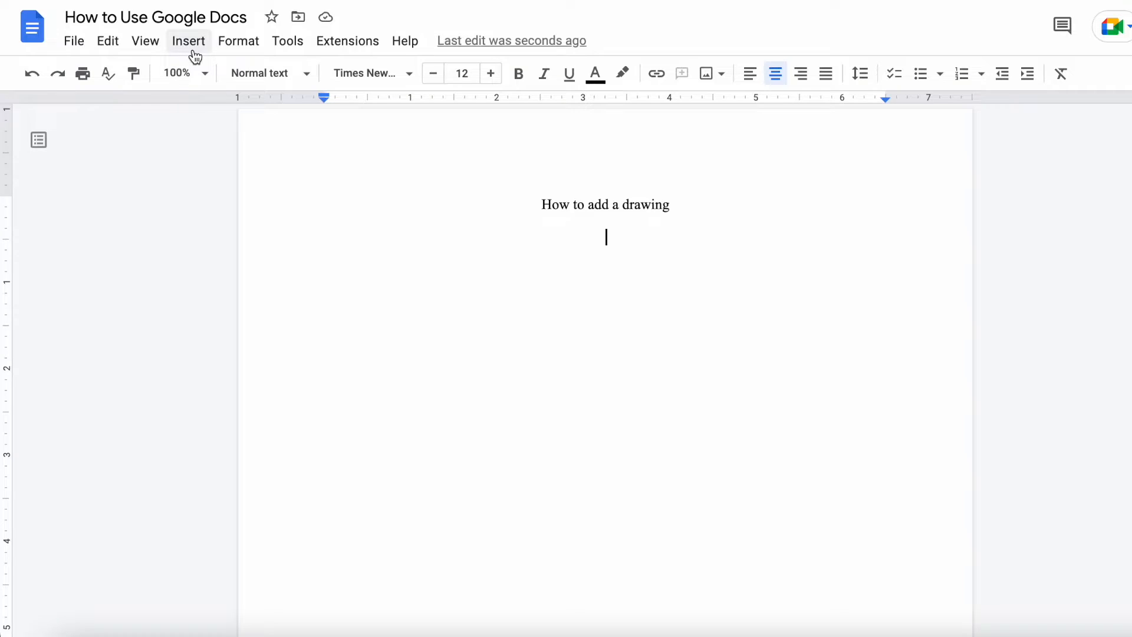
Step: Create a new drawing below the "How to add a drawing" heading and add word art reading "Hello!"
click(194, 54)
mouse_move(216, 97)
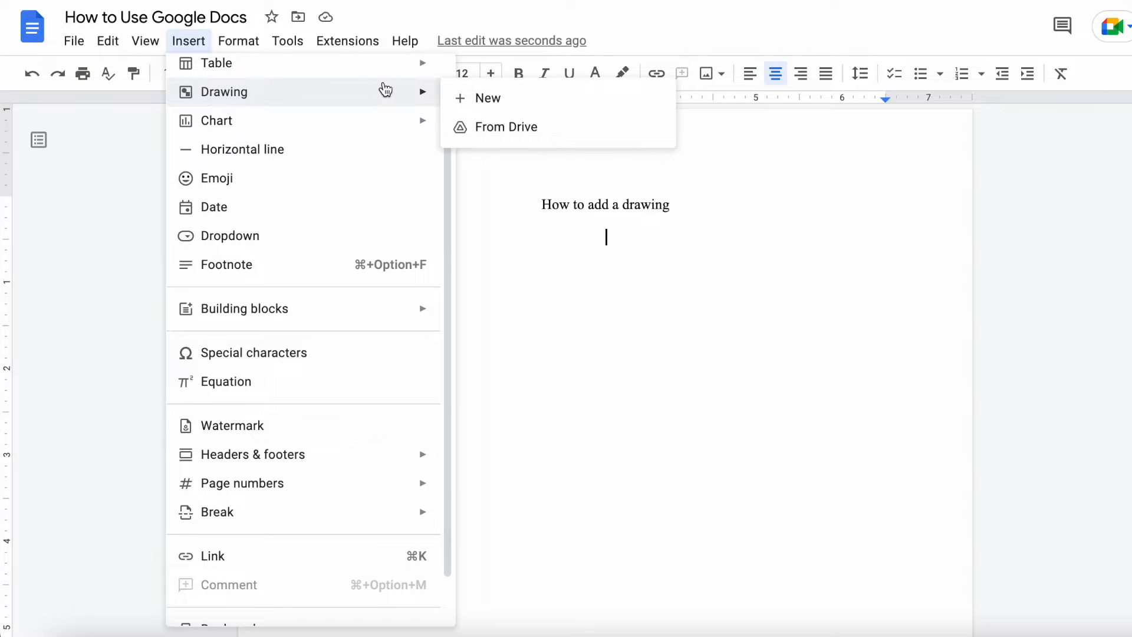
click(480, 96)
click(354, 88)
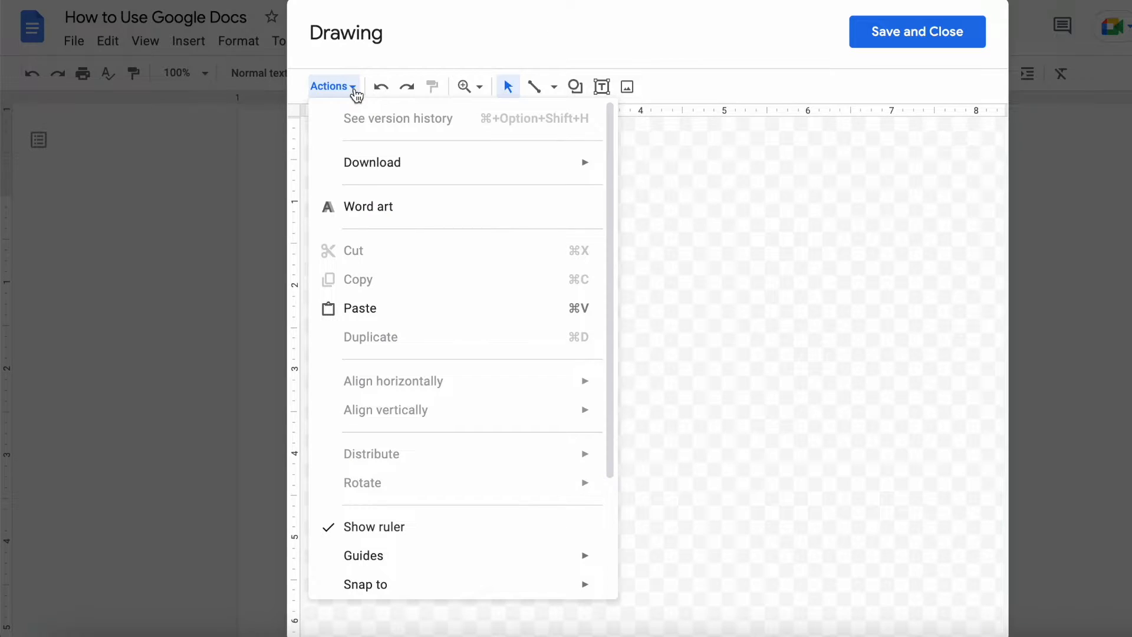
click(366, 209)
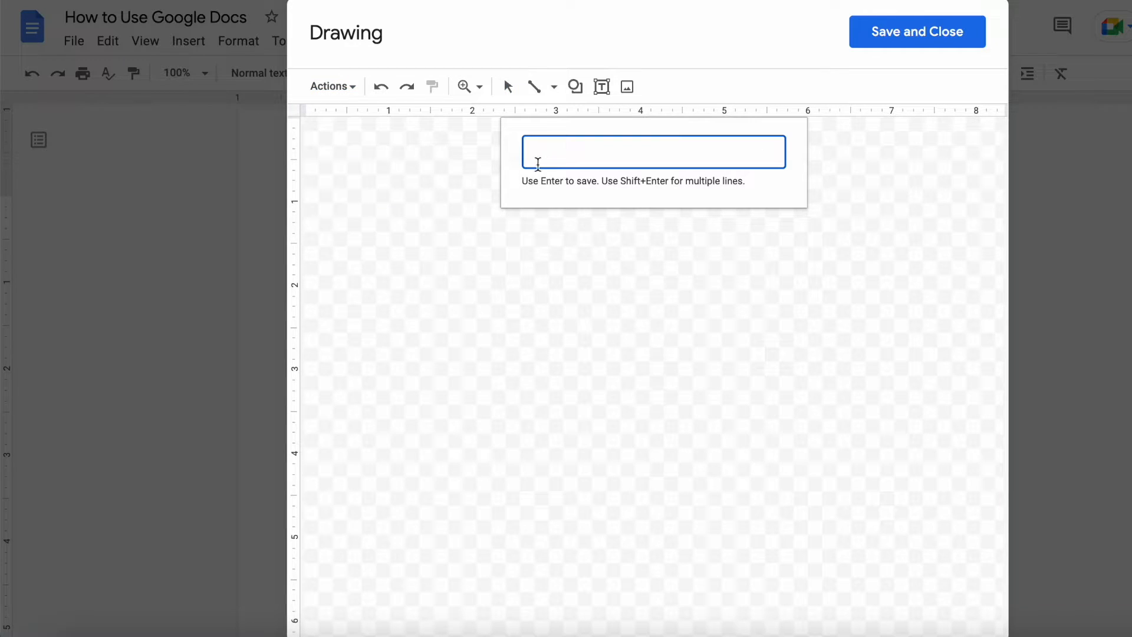
text(Hel)
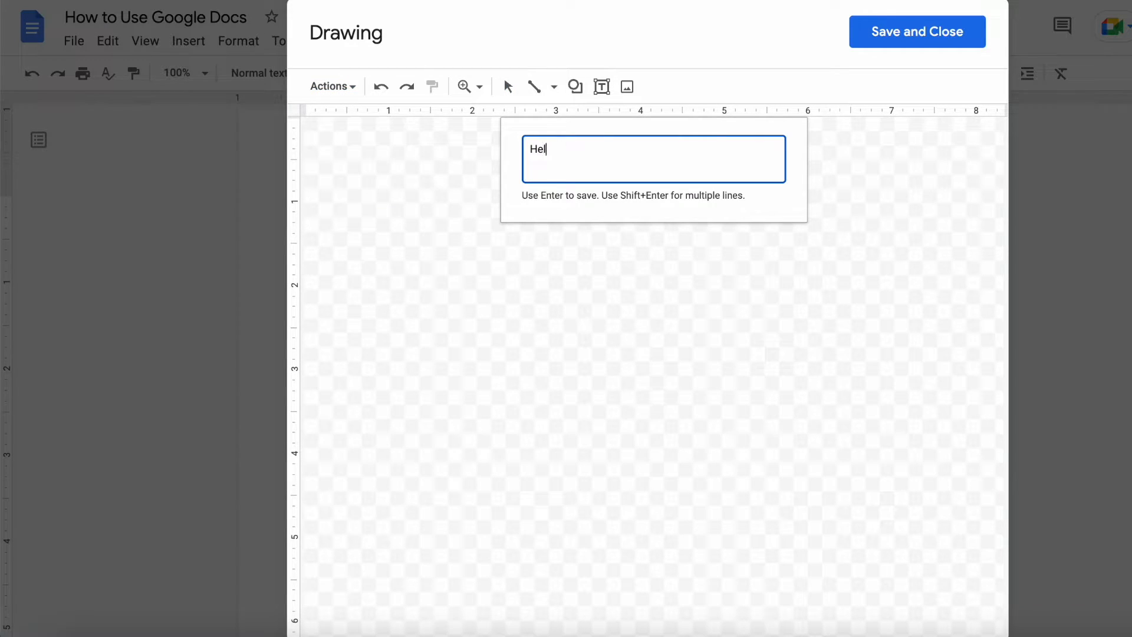
key(Return)
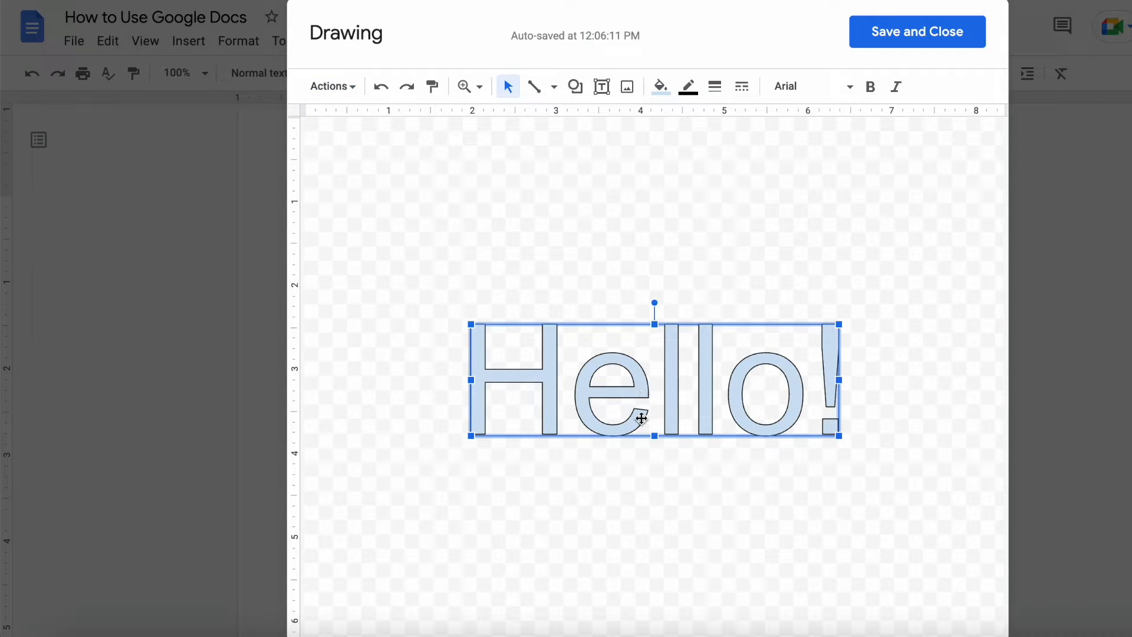
Step: Set the "Hello!" word art in the Macondo Swash font with bold and italic
click(788, 86)
click(857, 221)
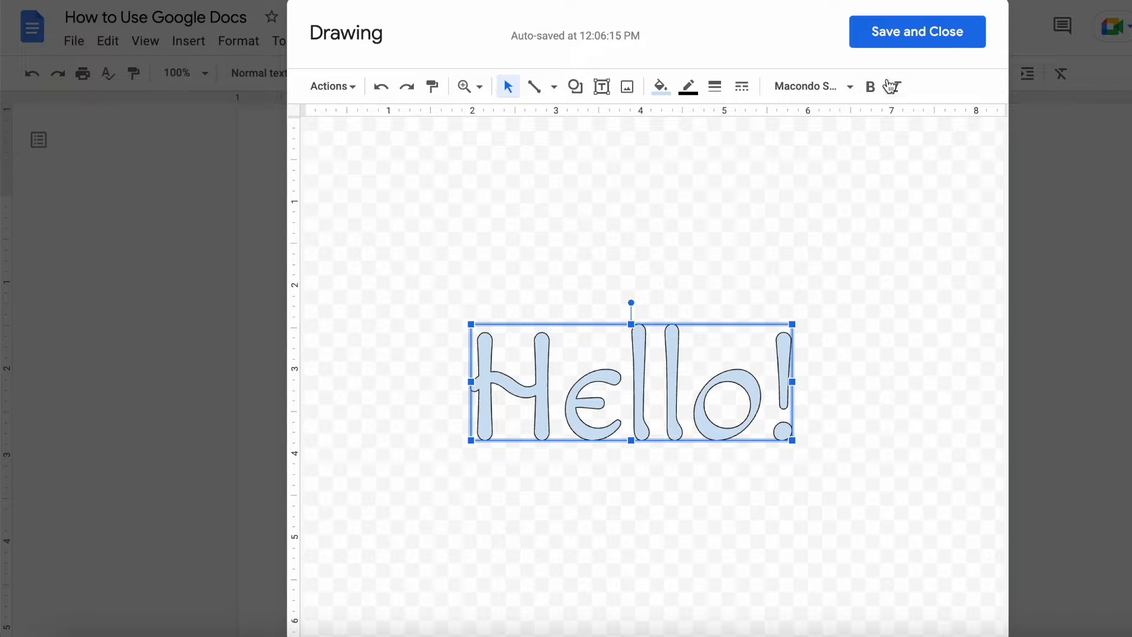
click(875, 88)
click(891, 87)
Step: Fill the "Hello!" word art with bright cyan
click(661, 88)
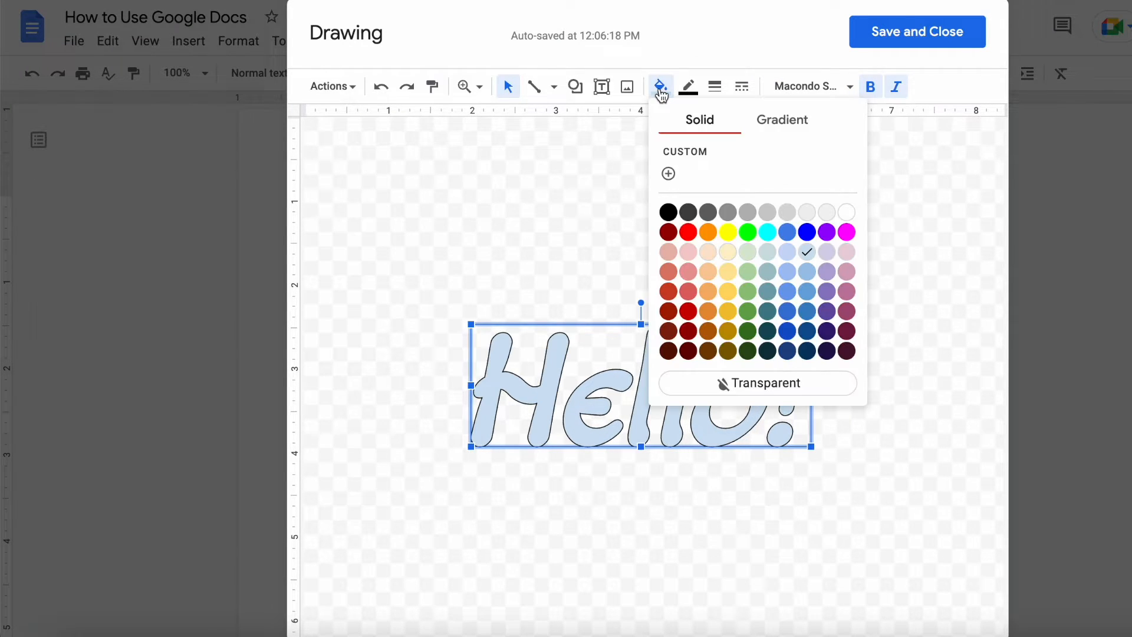
click(668, 212)
click(661, 87)
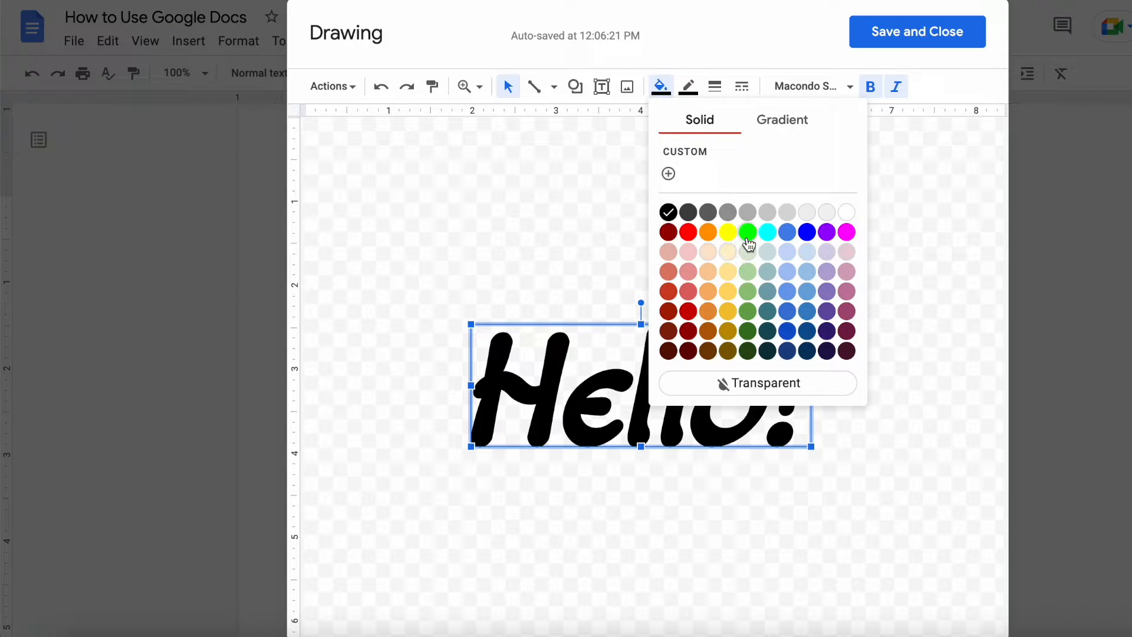
click(767, 231)
Step: Try other border colors on the word art and restore the black border
click(688, 88)
click(719, 181)
click(688, 87)
click(716, 199)
click(688, 88)
click(695, 181)
Step: Move the word art higher on the canvas and draw a heart shape about 2 inches wide below it
drag(600, 361, 618, 228)
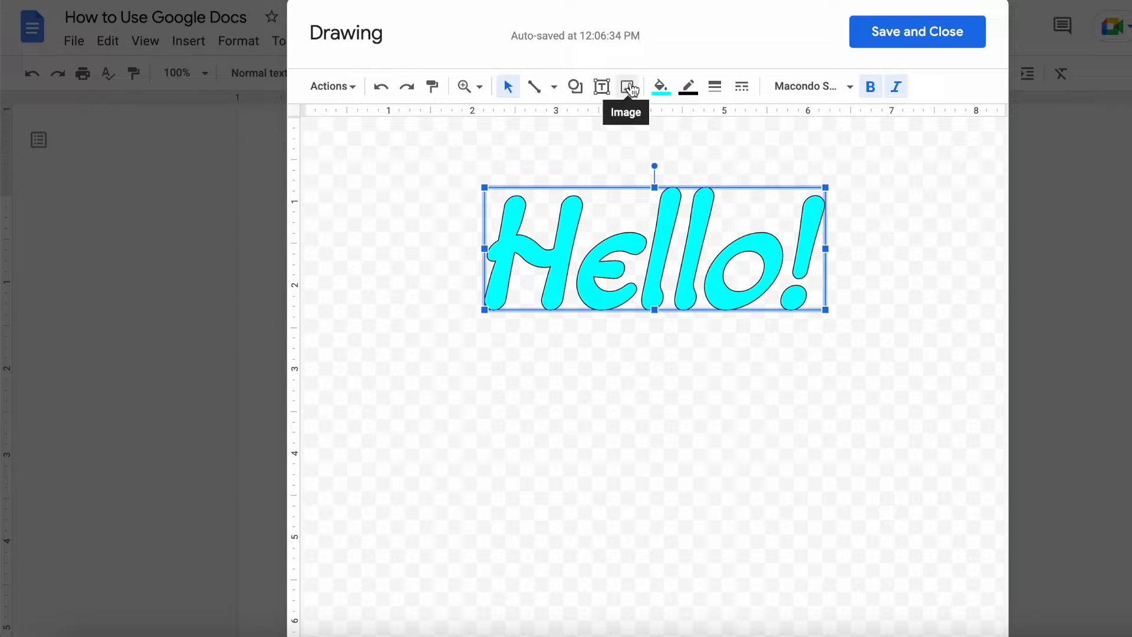
click(575, 86)
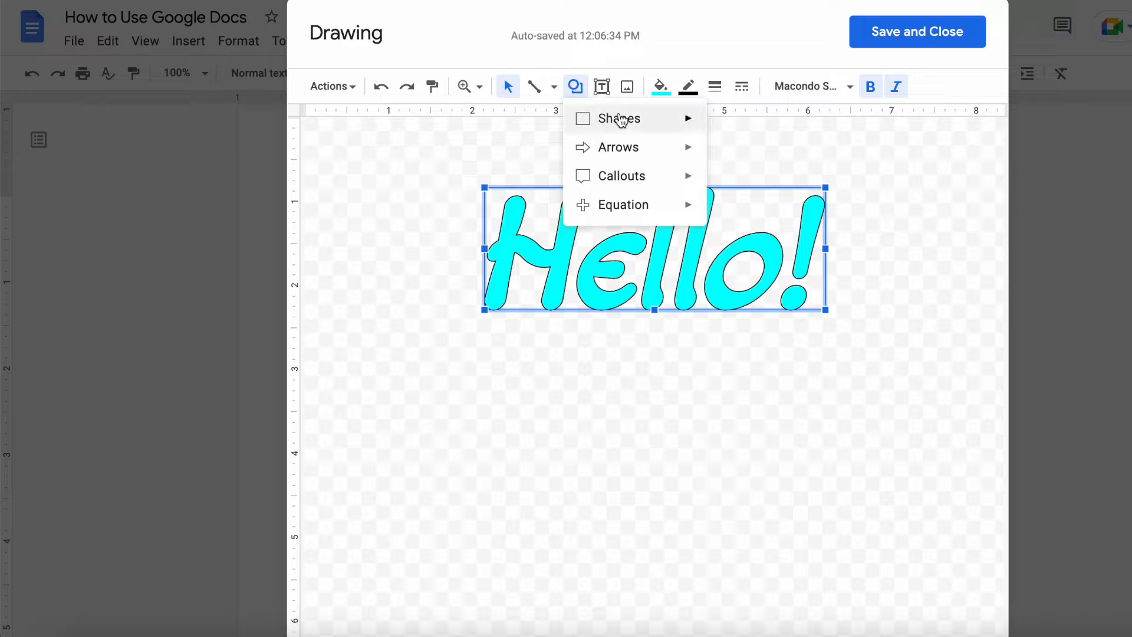
mouse_move(648, 124)
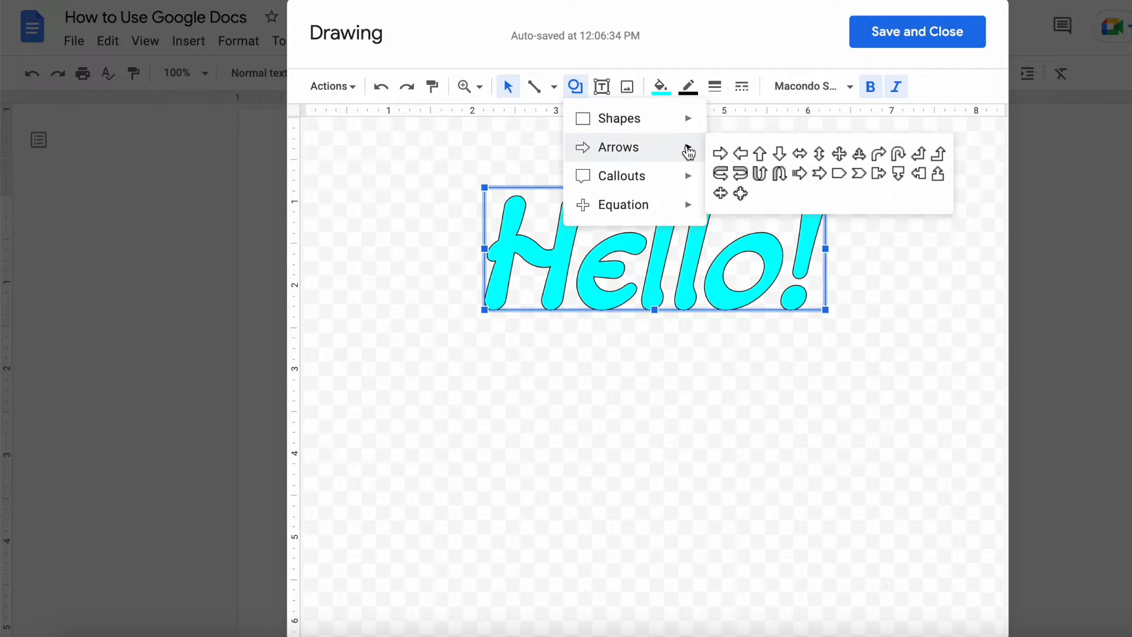
mouse_move(672, 215)
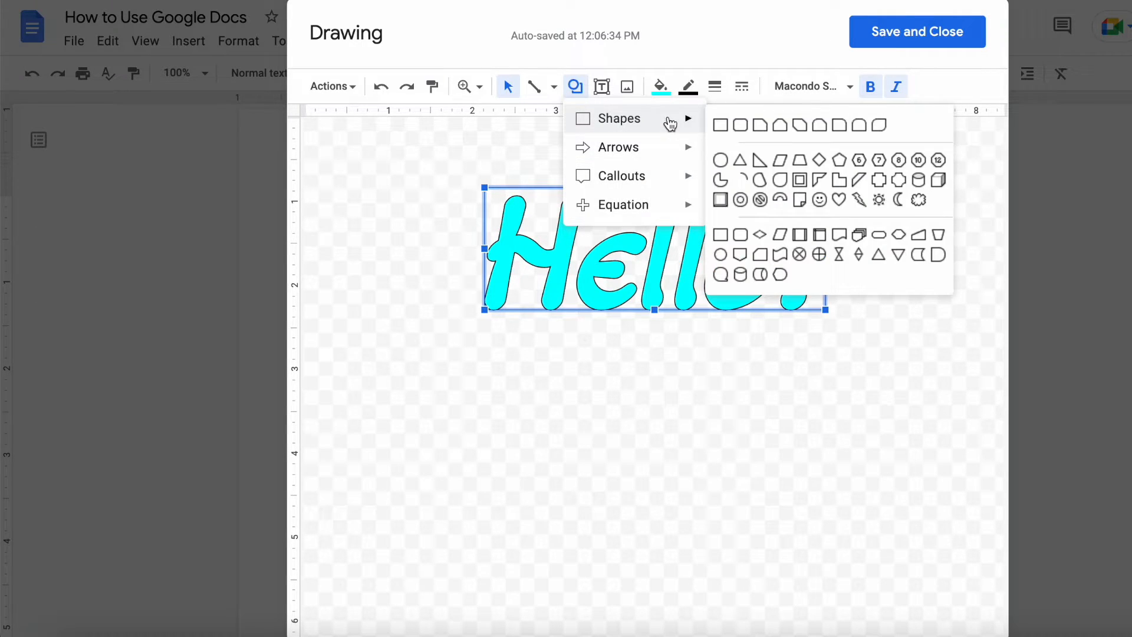
click(839, 200)
drag(536, 388, 698, 541)
Step: Give the heart a red fill and red border, and center it closely beneath the word art
click(660, 86)
click(688, 233)
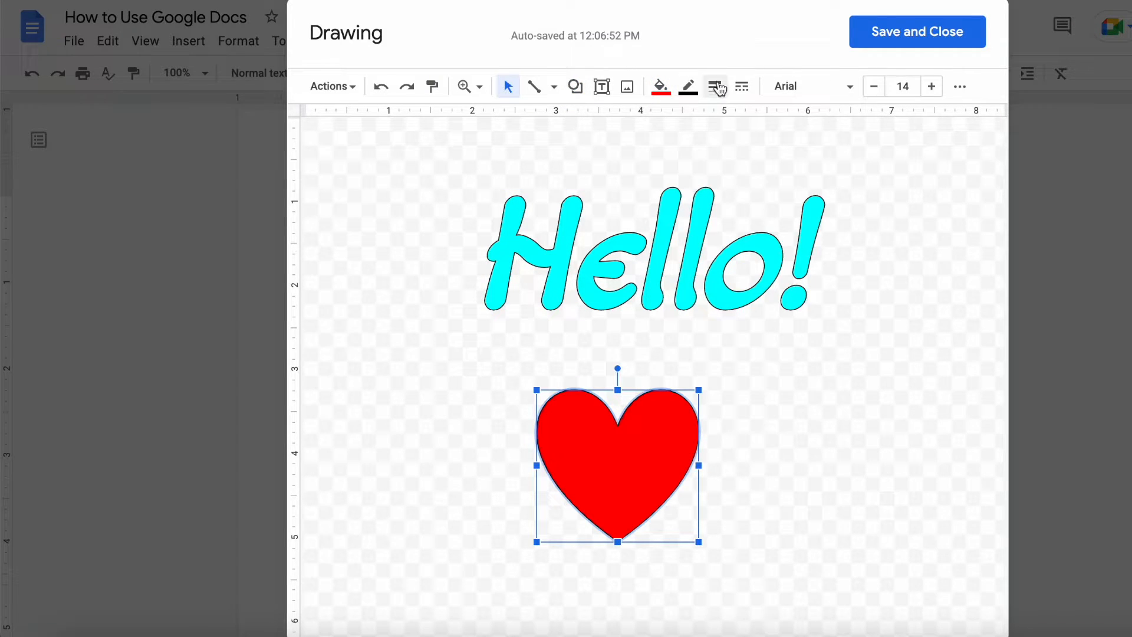
click(699, 87)
click(715, 199)
drag(649, 454, 683, 407)
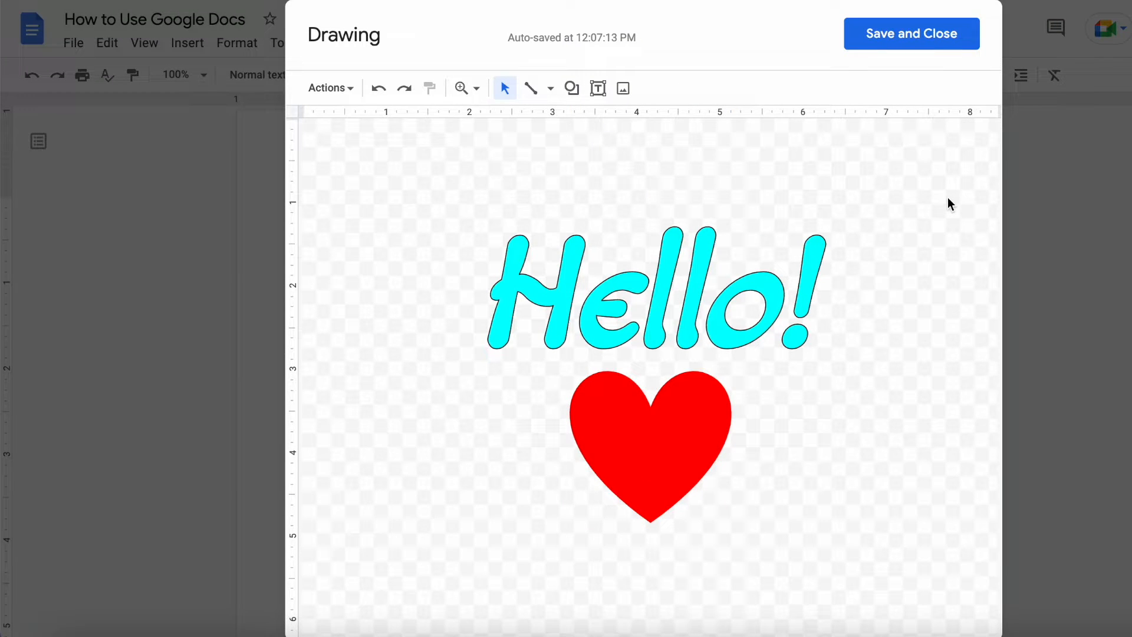
Step: Save the drawing into the document and place it with wrapped text slightly lower under the heading
click(937, 42)
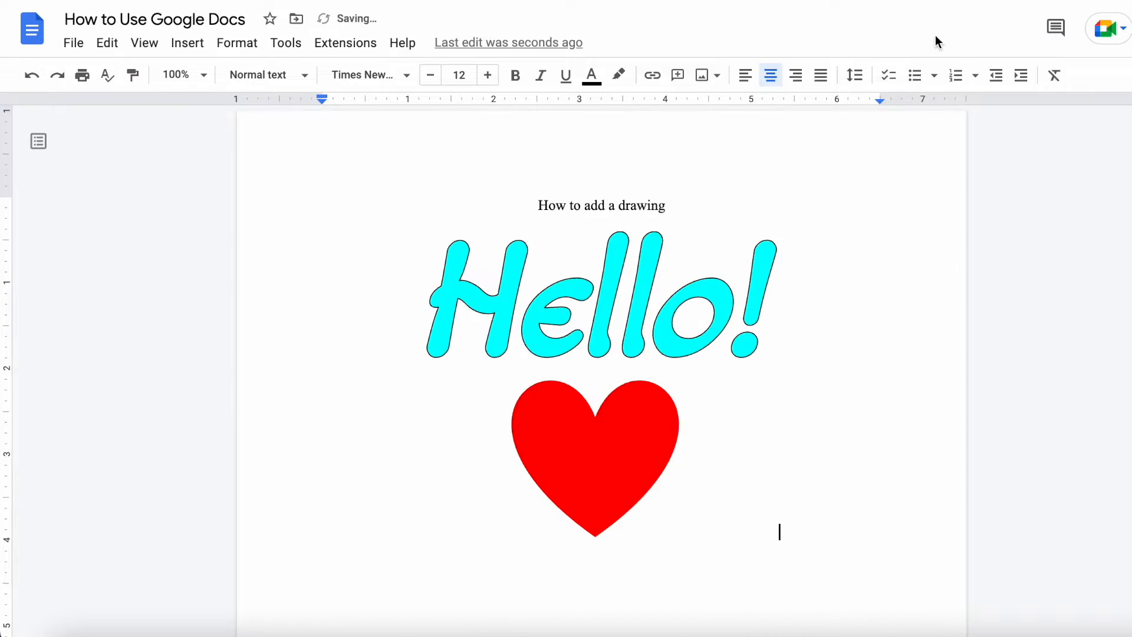
click(597, 336)
scroll(655, 303, down, 1)
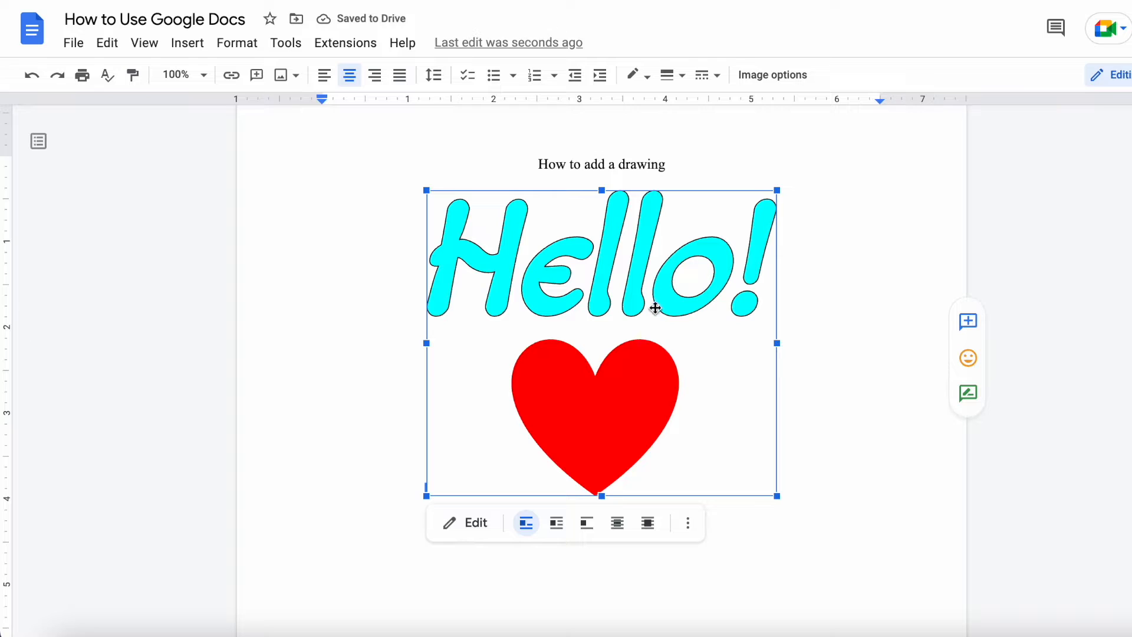
click(556, 523)
drag(622, 303, 632, 325)
click(836, 329)
scroll(835, 342, down, 5)
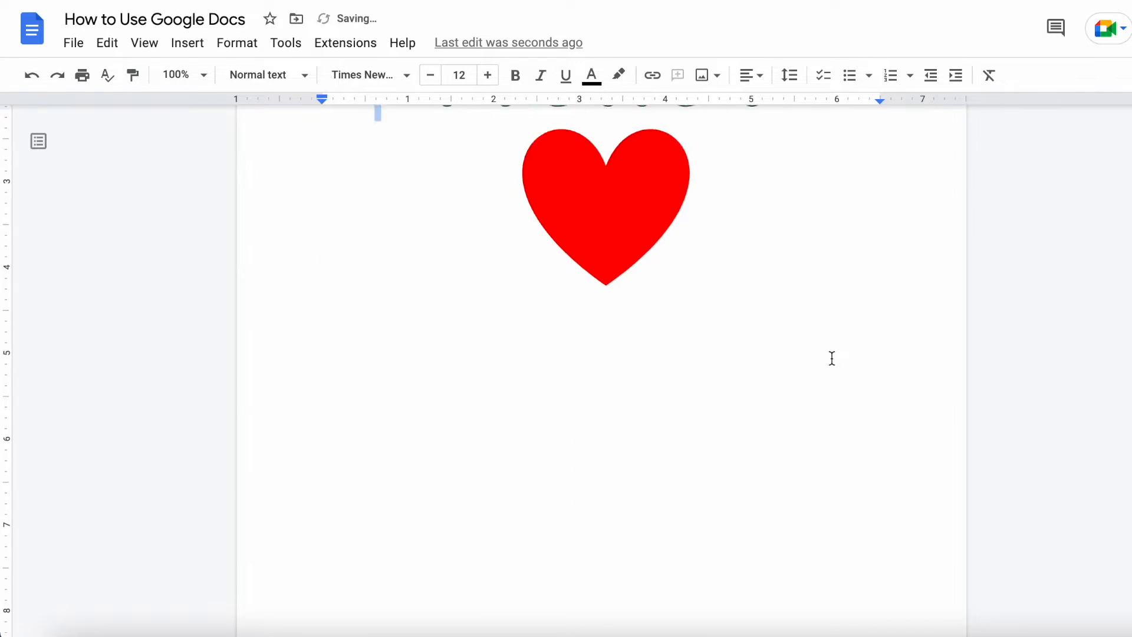
scroll(832, 359, up, 5)
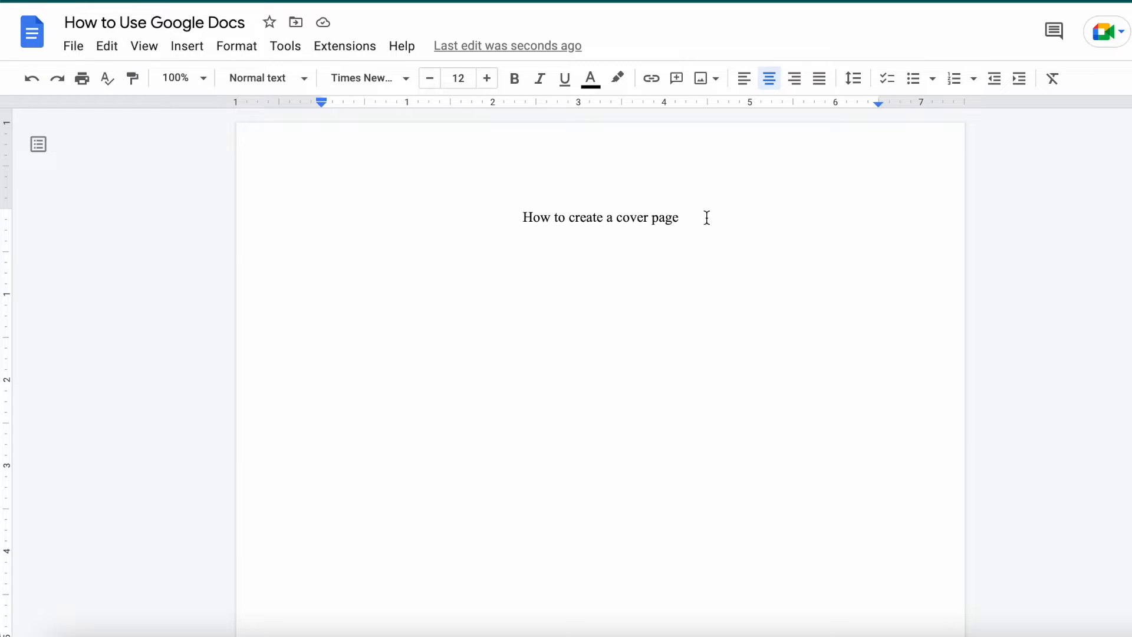
Step: Set the title "How to create a cover page" in a Macondo font at size 50
drag(678, 220, 527, 219)
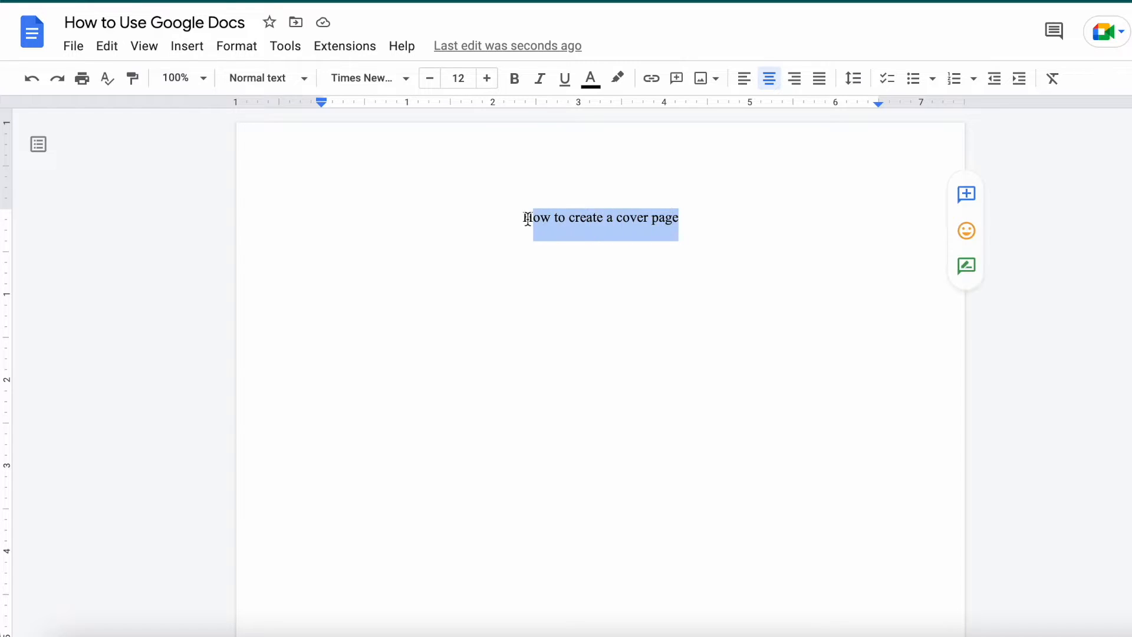
click(412, 88)
click(413, 215)
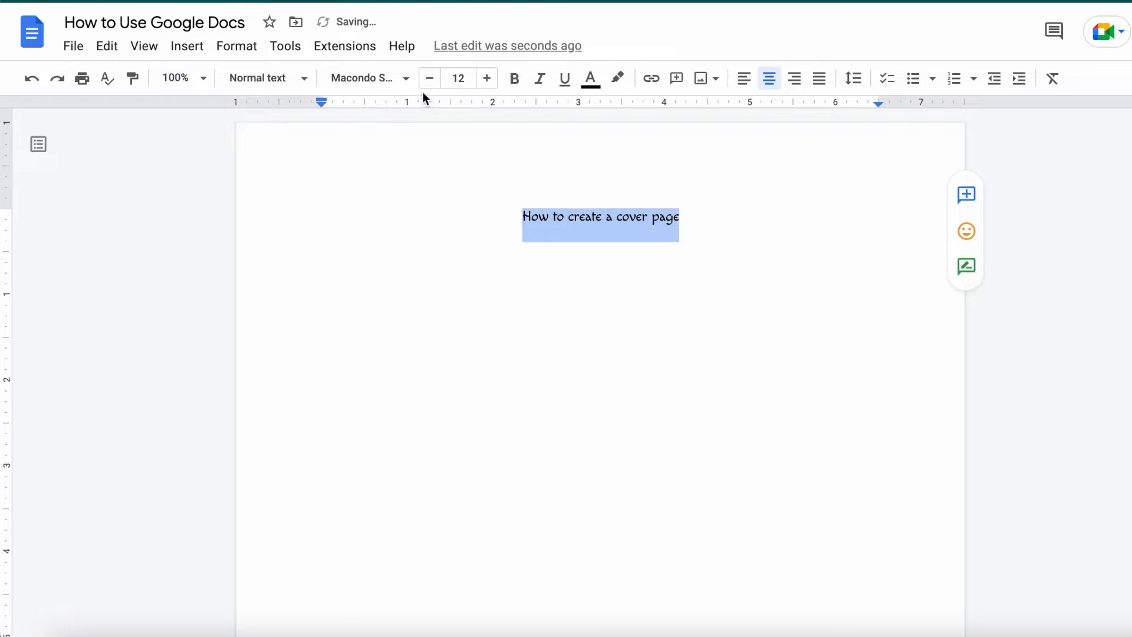
click(486, 79)
click(472, 79)
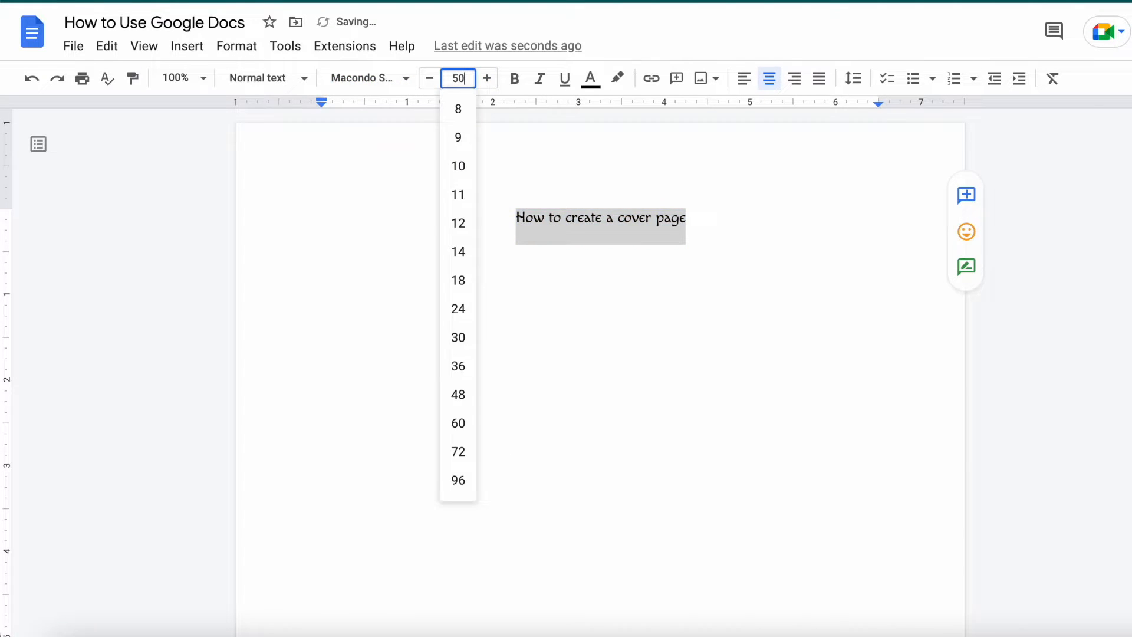
text(50)
key(Return)
Step: Move the title lower on the page and split it into three lines: "How to", "create a" and "cover page"
click(530, 241)
key(Return)
scroll(590, 336, down, 1)
click(577, 330)
key(Return)
scroll(642, 330, down, 1)
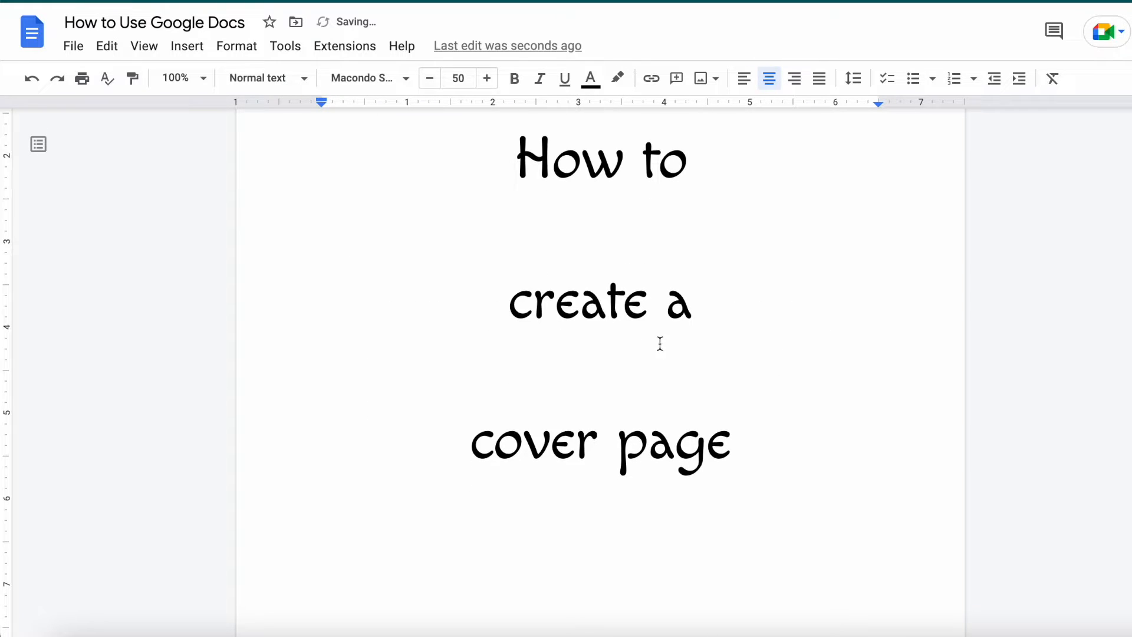
scroll(686, 384, down, 3)
key(ctrl+Home)
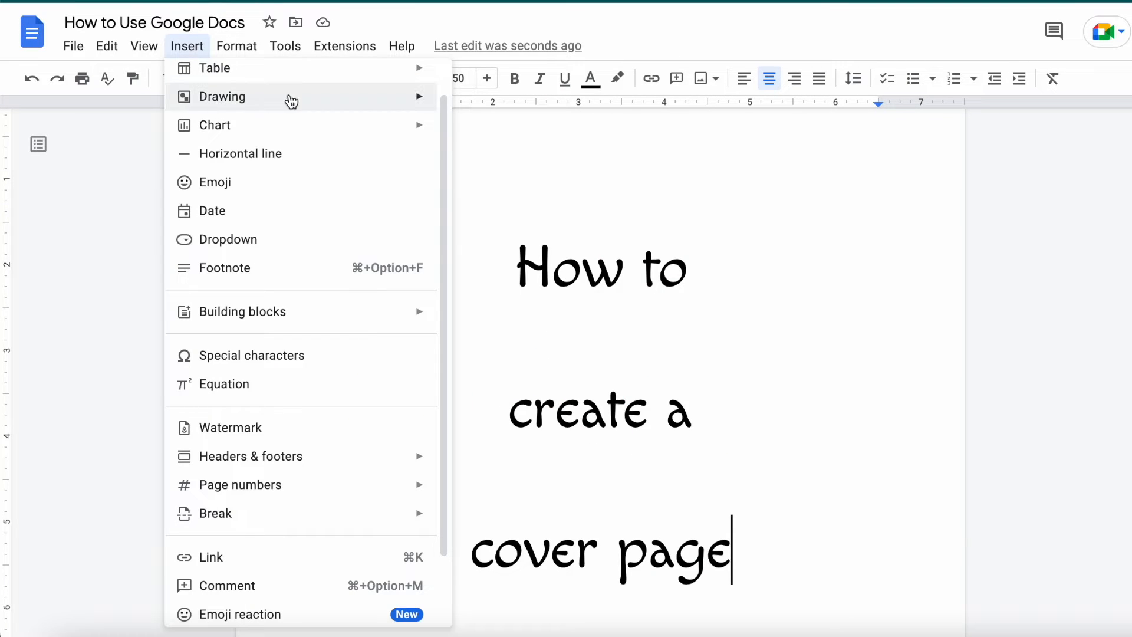
Step: Start a new drawing and add word art reading "My Cover Page"
mouse_move(291, 101)
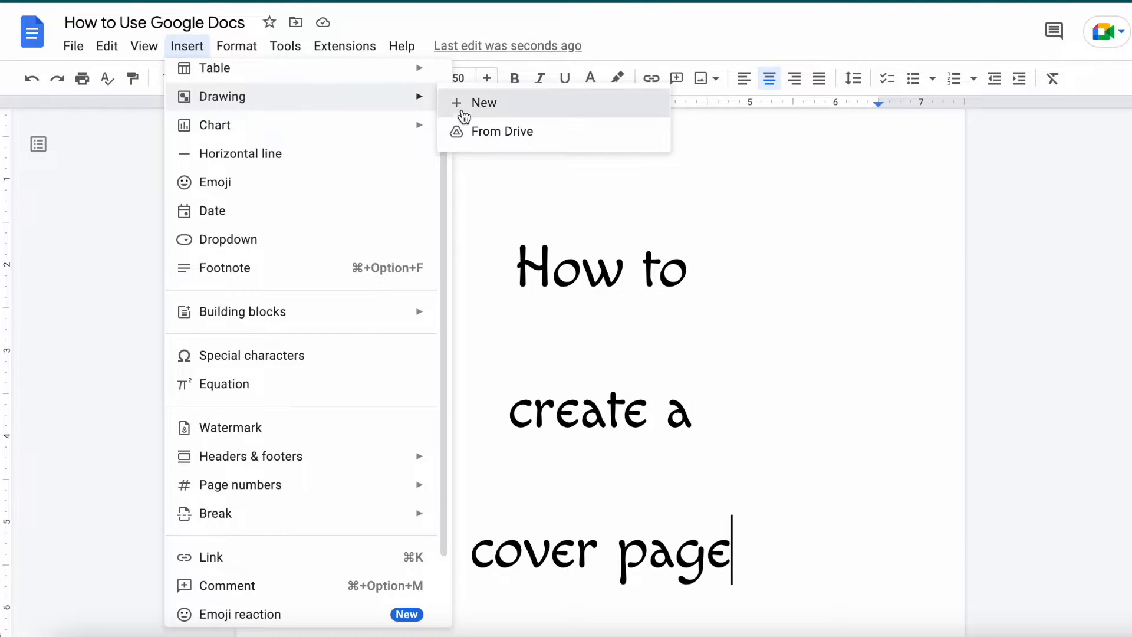
click(472, 104)
click(345, 93)
click(366, 211)
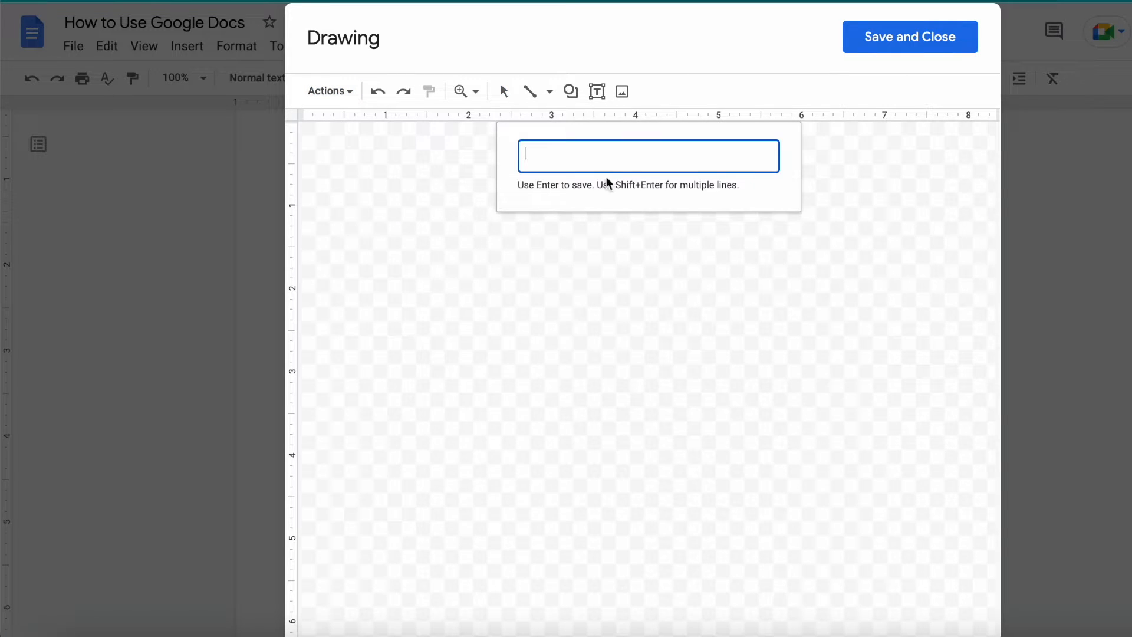
text(My Cover Page)
key(Return)
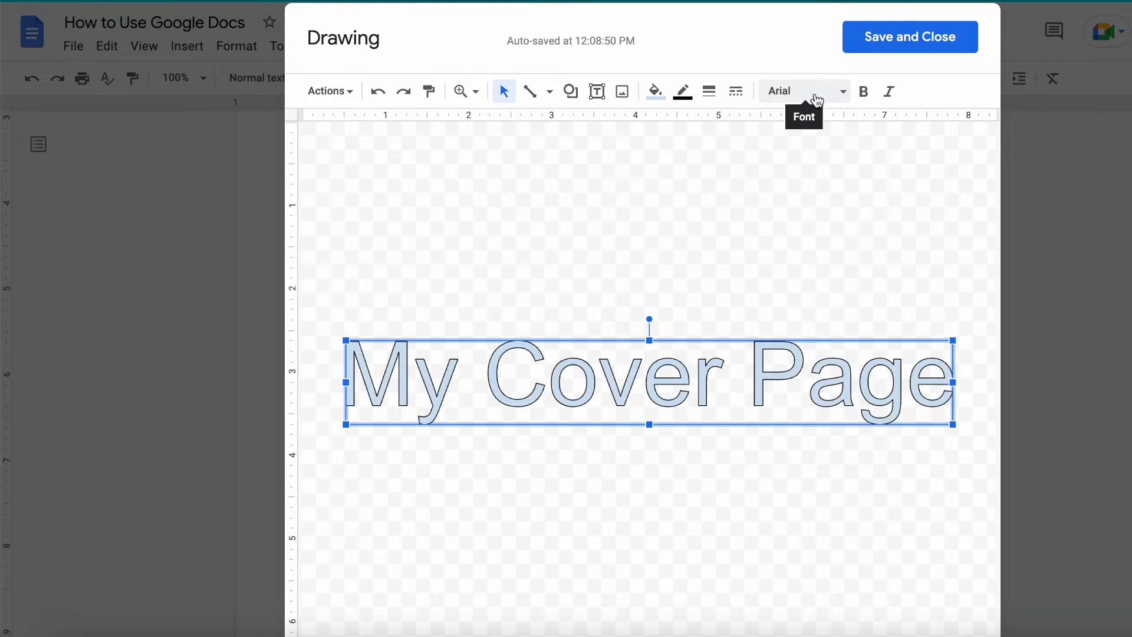
Step: Format the word art in a bold Macondo font with a cyan fill
click(808, 92)
click(826, 193)
click(864, 93)
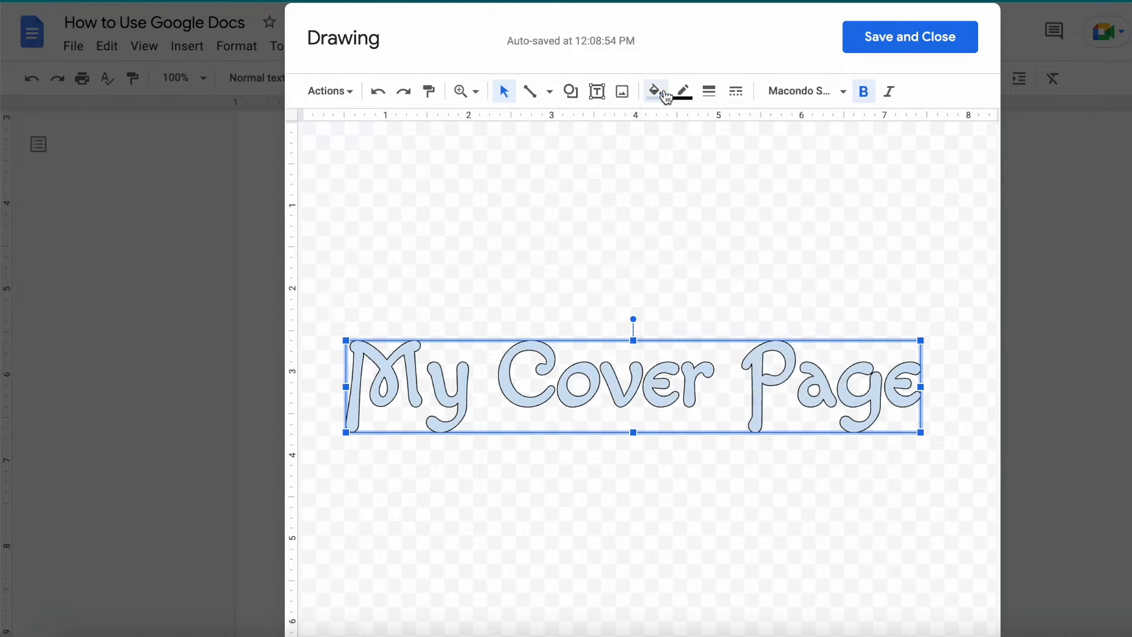
click(654, 91)
click(761, 235)
Step: Draw a wave shape about 7.4 inches wide and 1.9 inches high above the word art
click(570, 91)
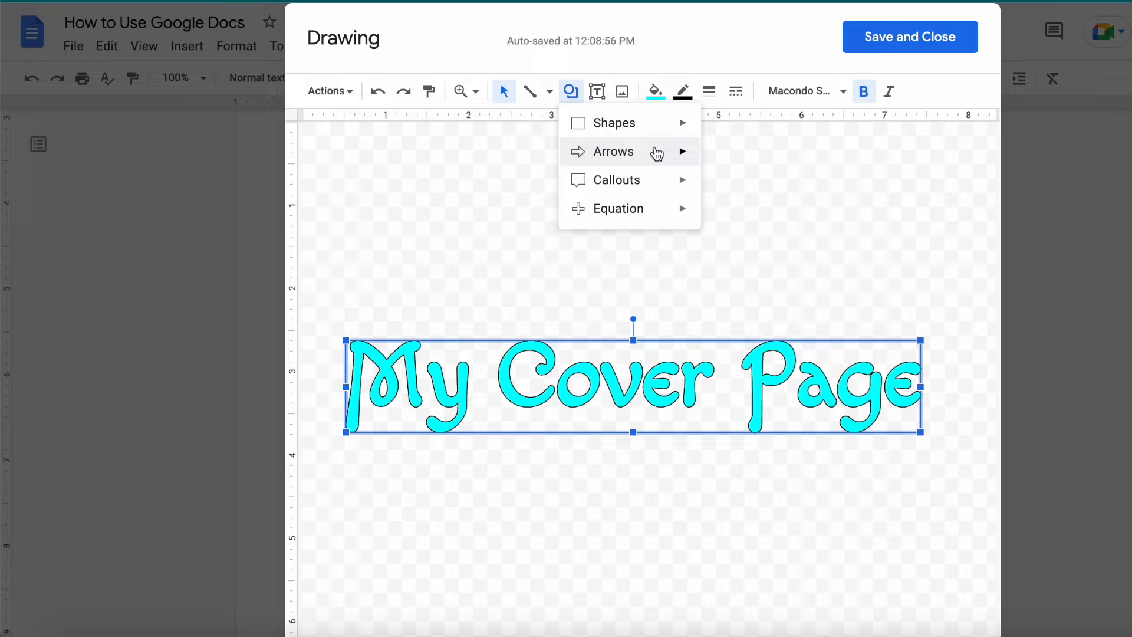
mouse_move(657, 153)
mouse_move(617, 179)
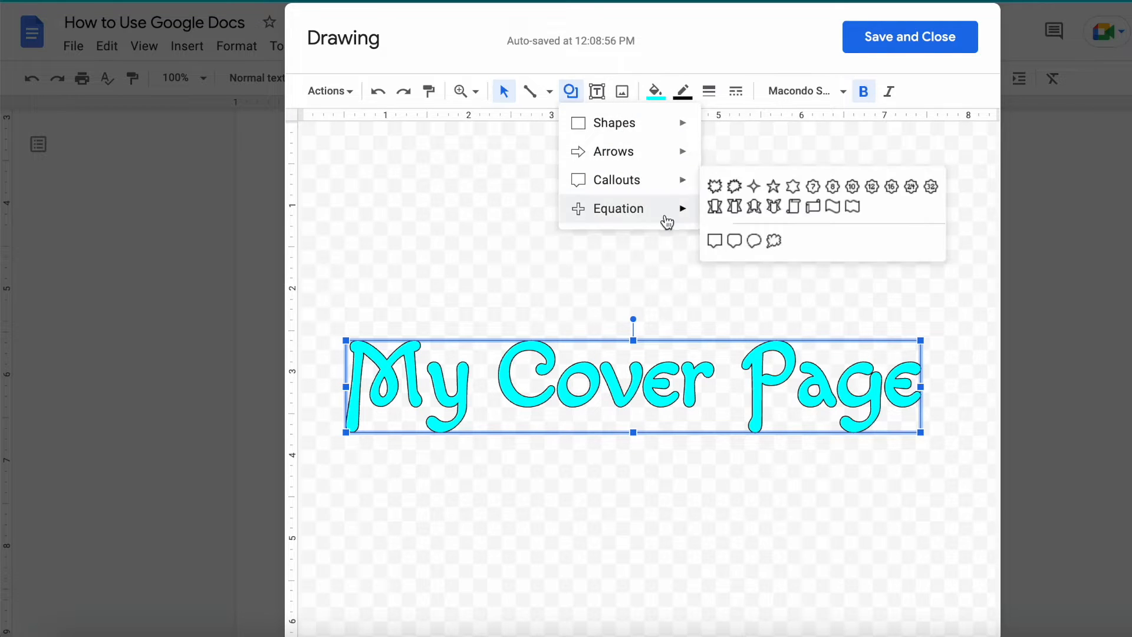
click(821, 213)
drag(410, 195, 933, 331)
drag(587, 263, 508, 246)
drag(900, 325, 964, 336)
Step: Try a black fill on the wave shape and give it a white fill instead
click(655, 91)
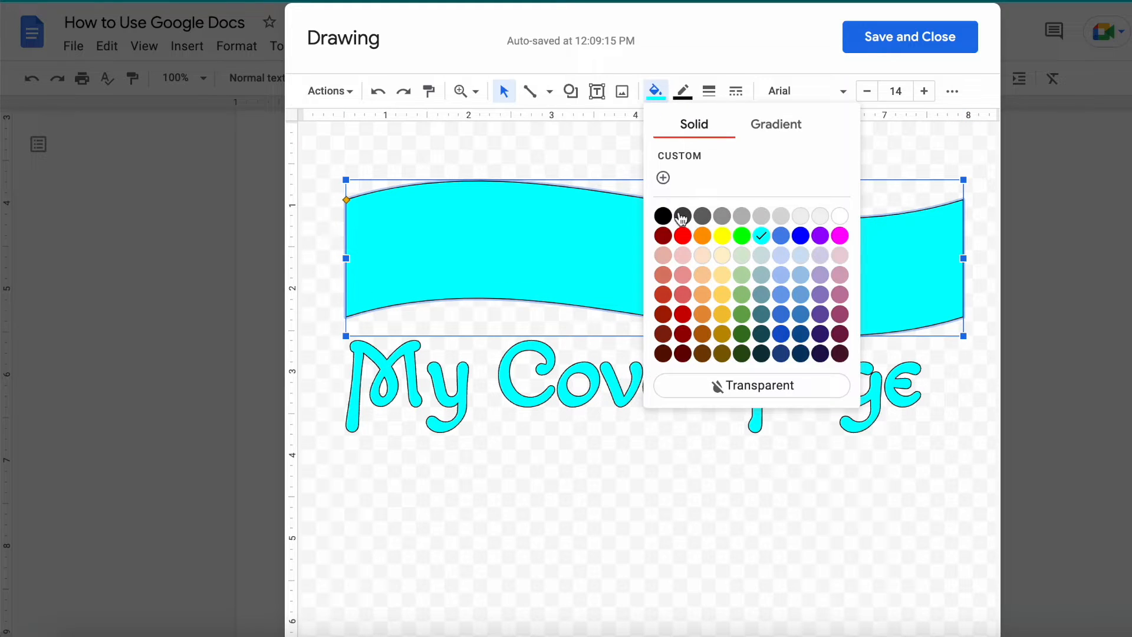
click(662, 218)
click(657, 93)
click(847, 217)
Step: Place the wave shape and word art over each other, and order the wave behind the lettering
drag(710, 237, 707, 400)
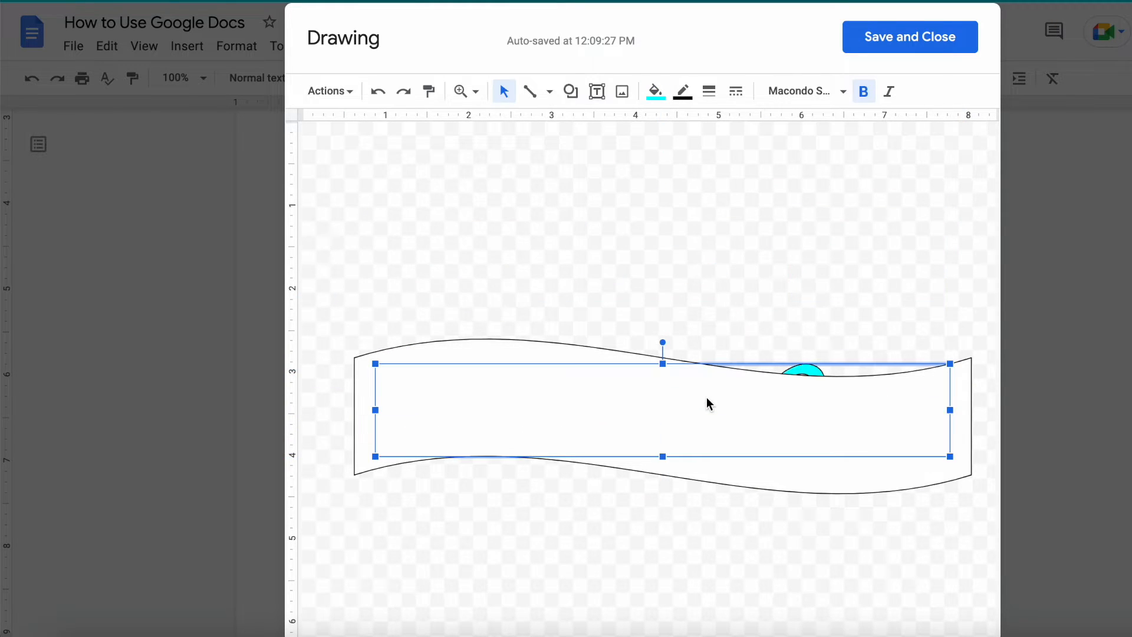
right_click(677, 402)
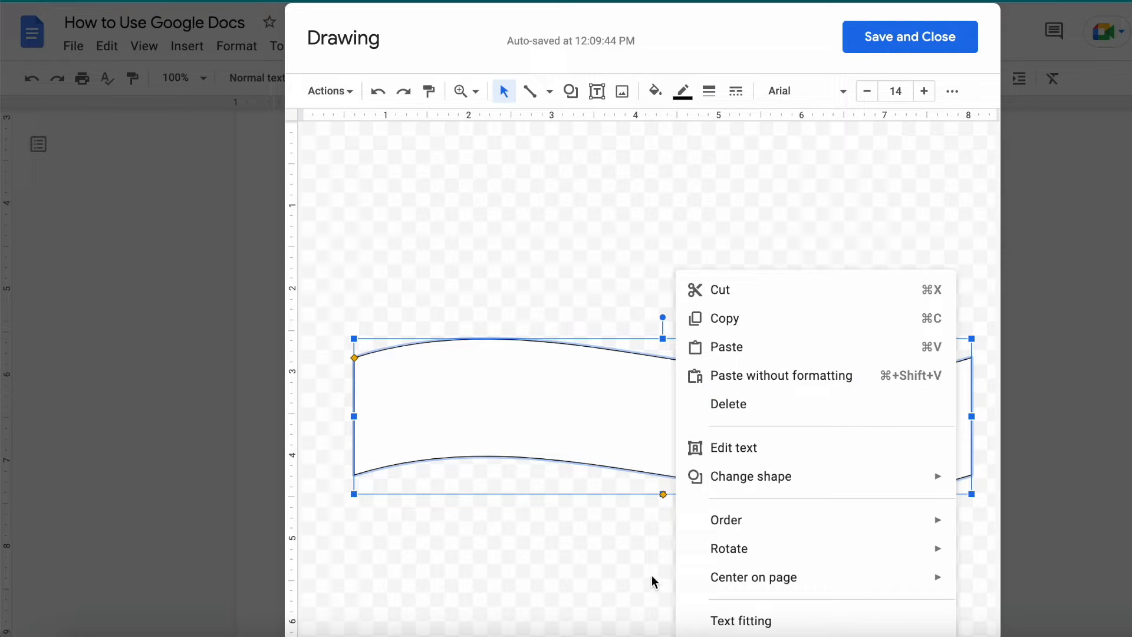
mouse_move(730, 527)
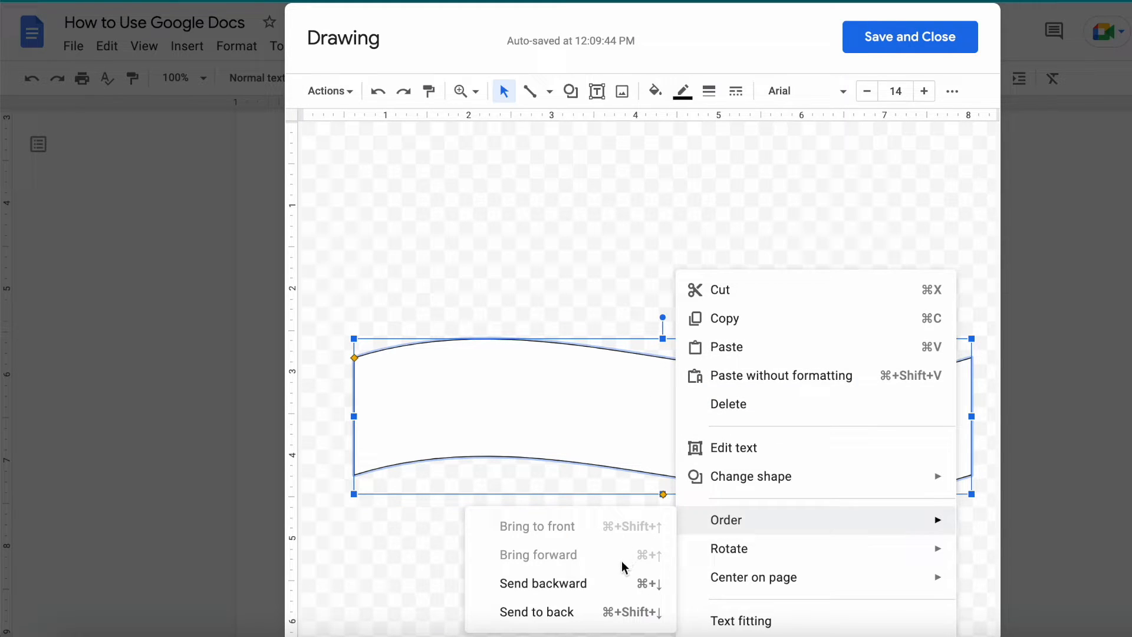
click(671, 422)
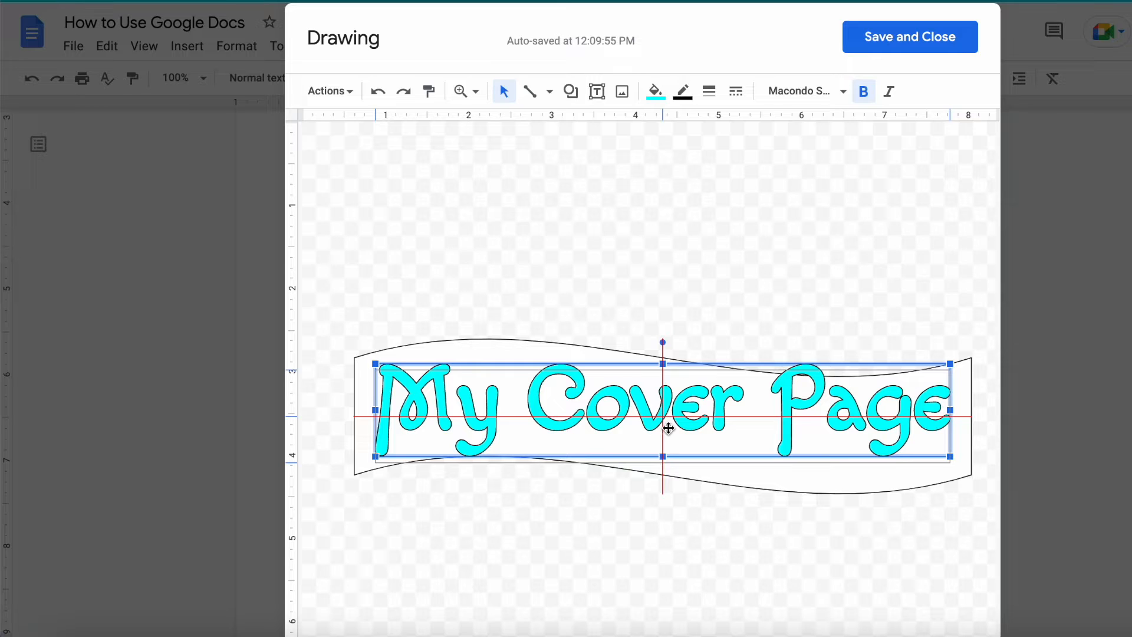
Step: Rotate the word art about 4 degrees clockwise to follow the wave, and save the drawing into the document
drag(662, 352, 665, 347)
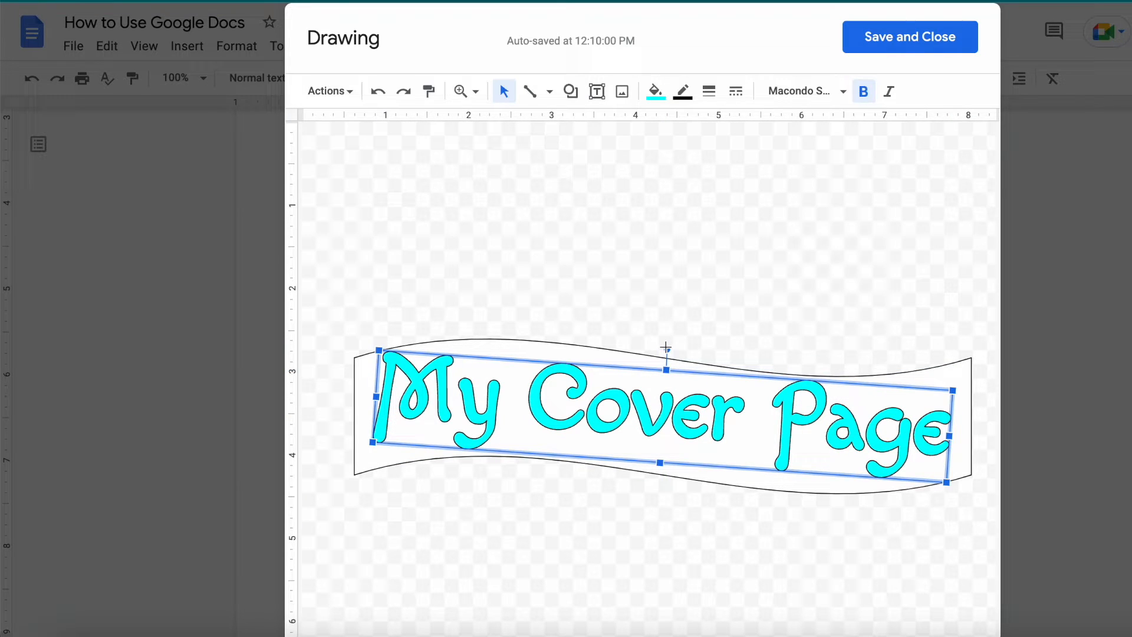
click(742, 203)
click(883, 38)
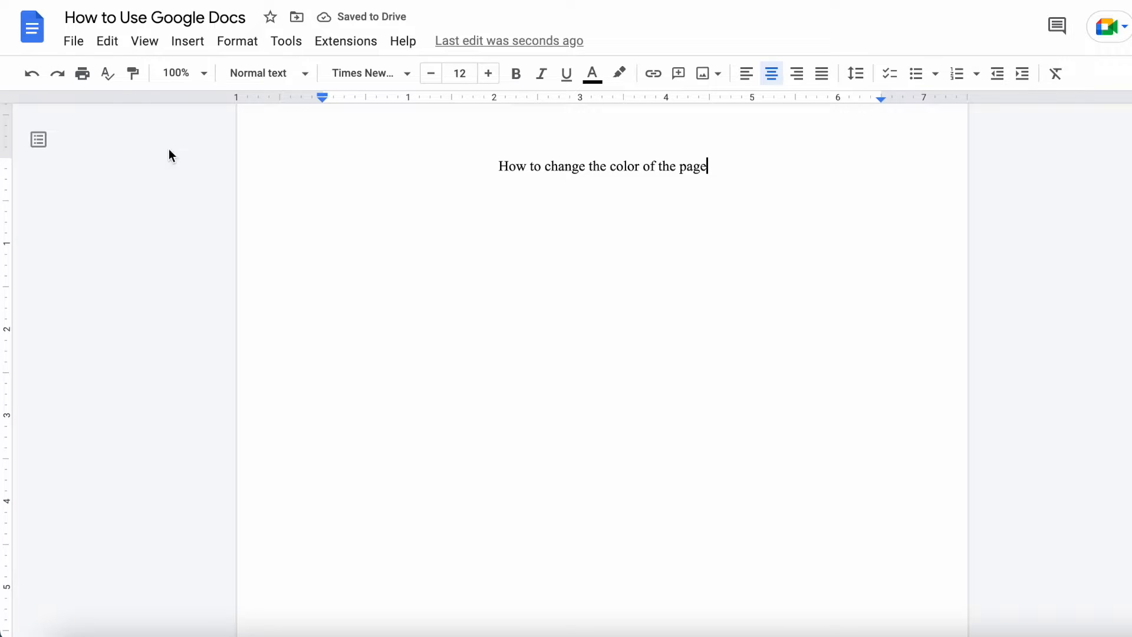
Step: Set the page color of the whole document to the custom turquoise #00ffc8
click(81, 43)
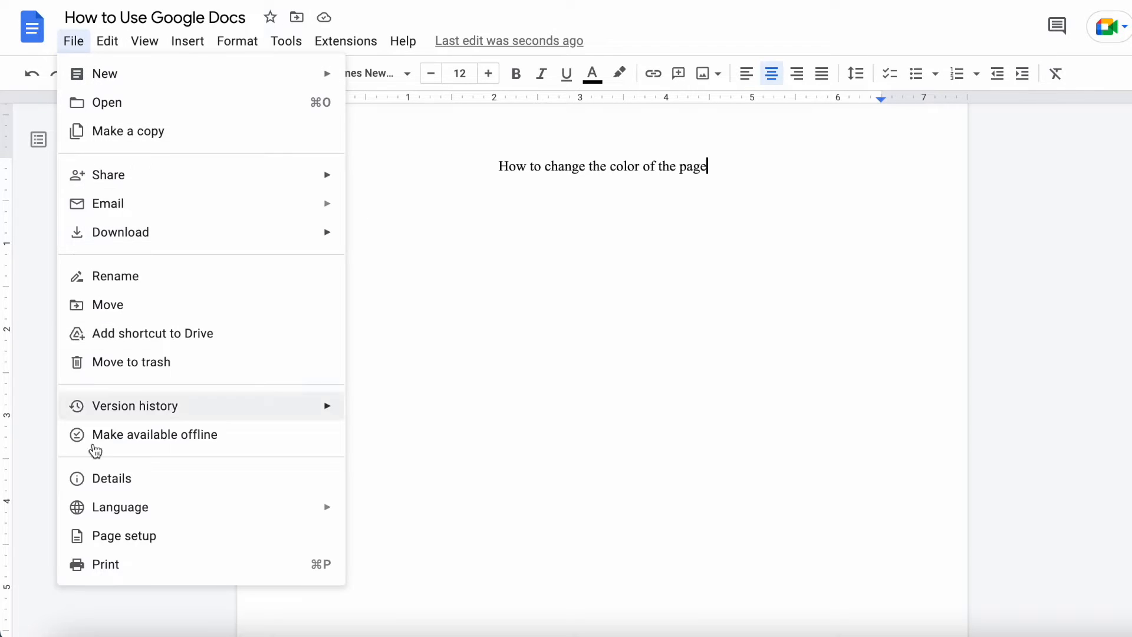
click(101, 536)
click(511, 439)
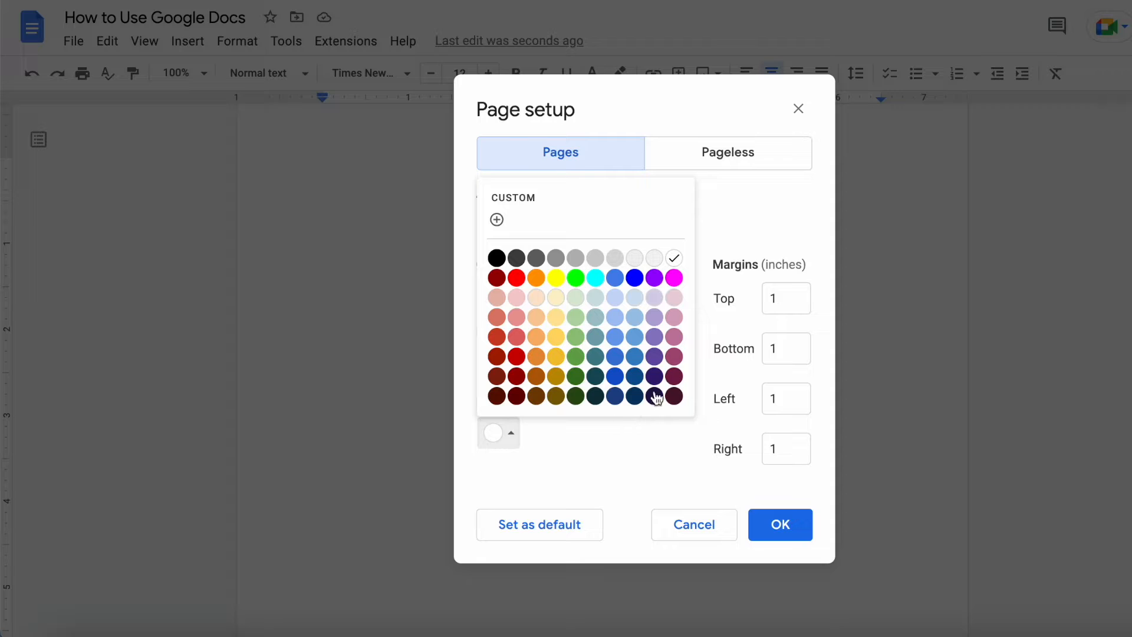
click(500, 221)
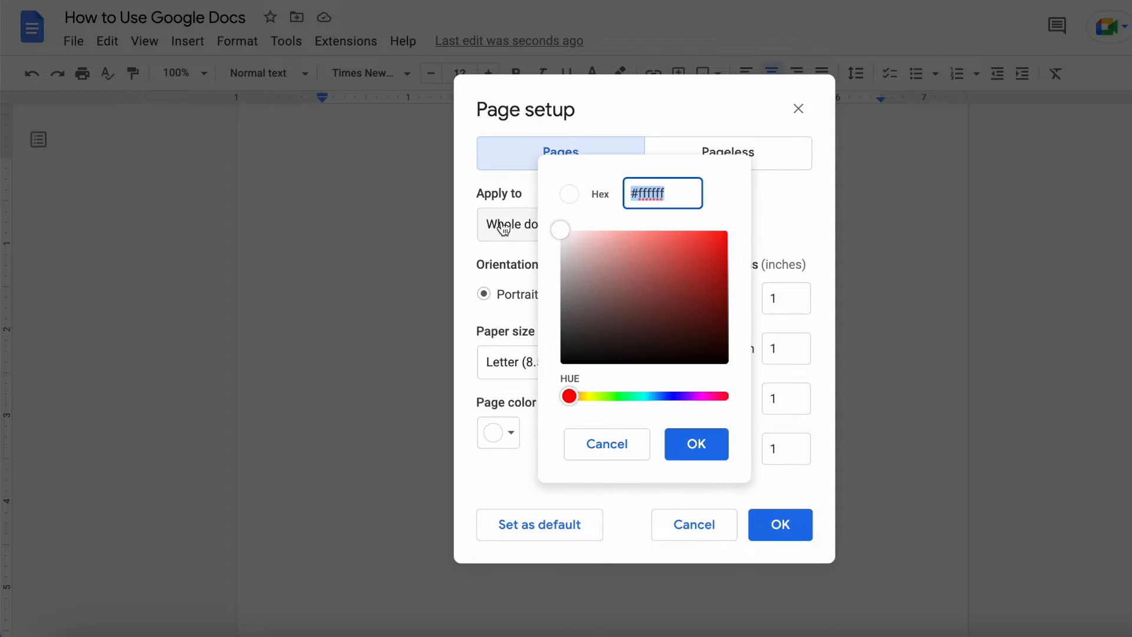
drag(567, 393, 643, 404)
drag(562, 231, 738, 227)
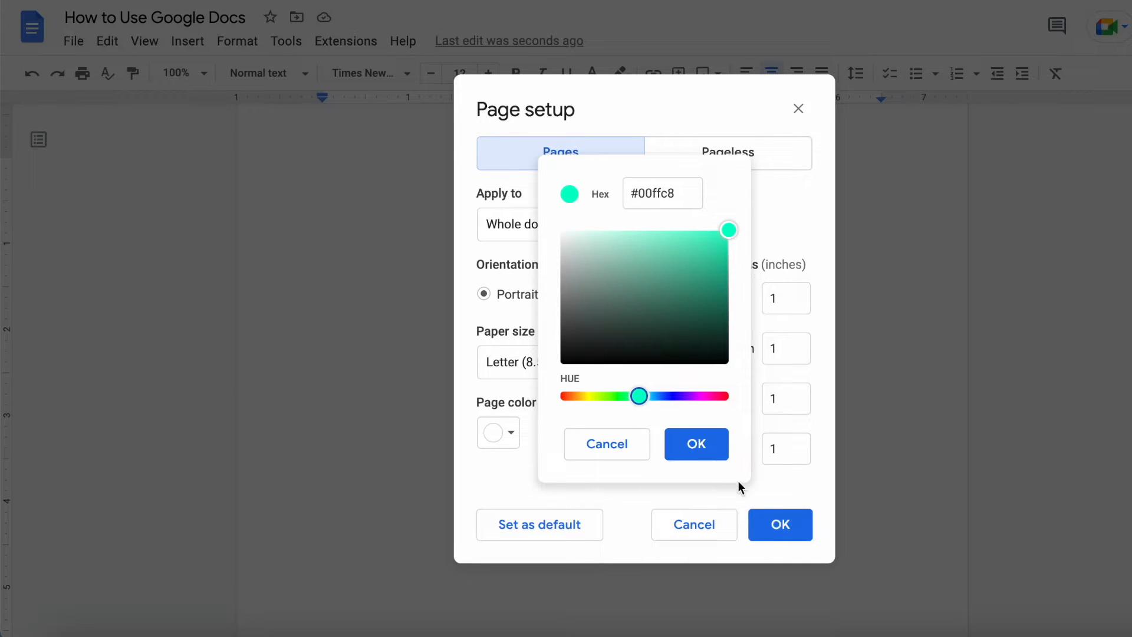
click(696, 443)
click(793, 525)
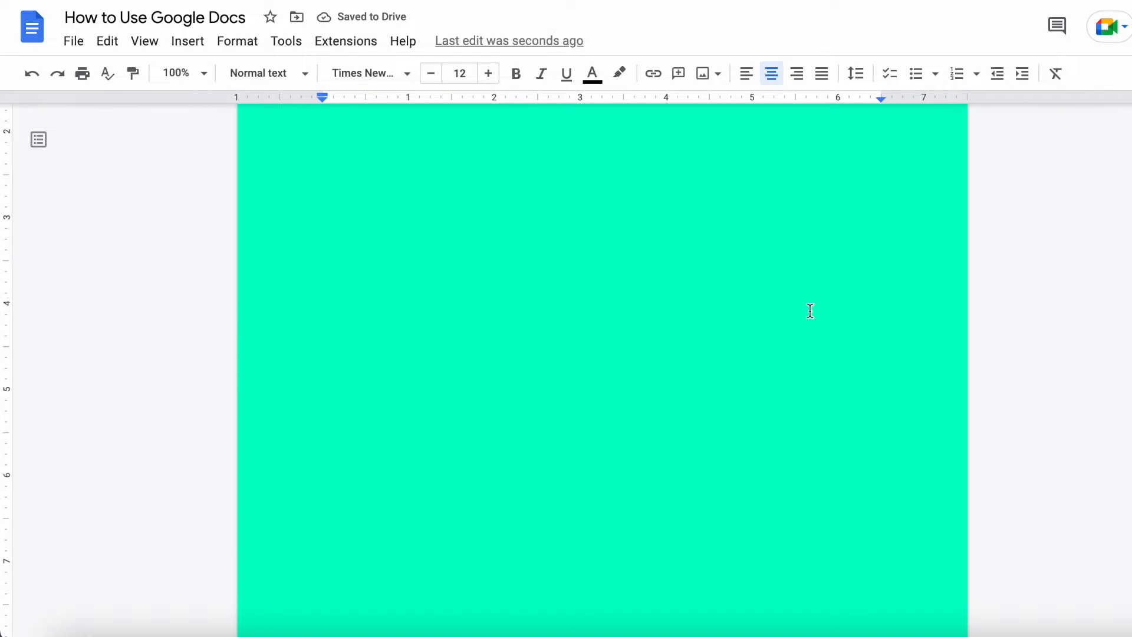
Step: Replace the custom page color with a light preset color for the whole document
click(74, 40)
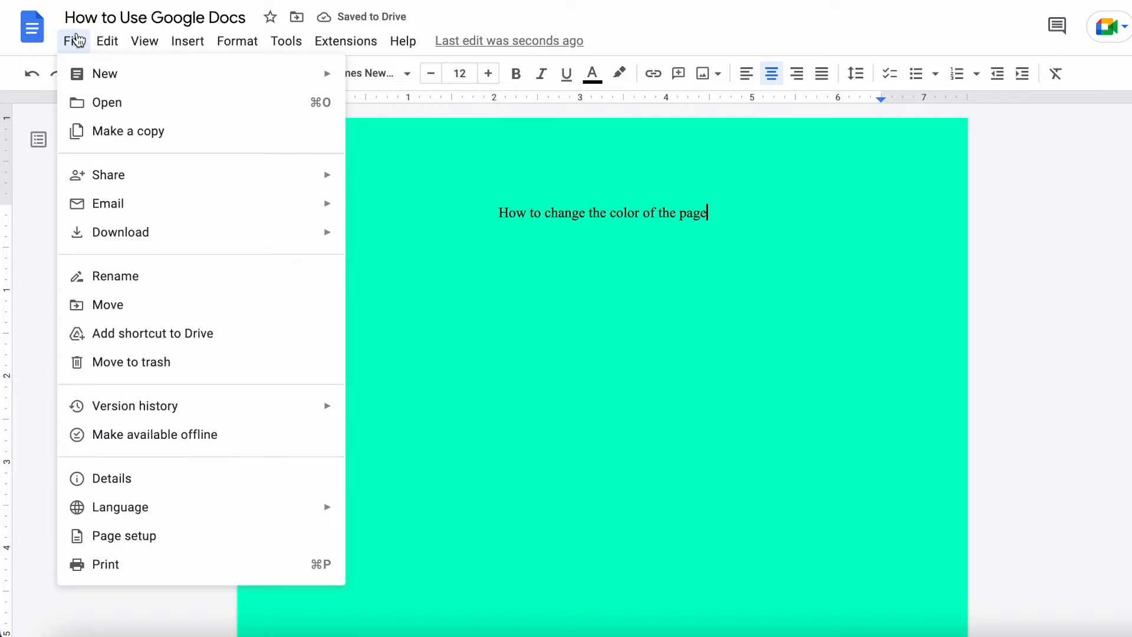
click(144, 538)
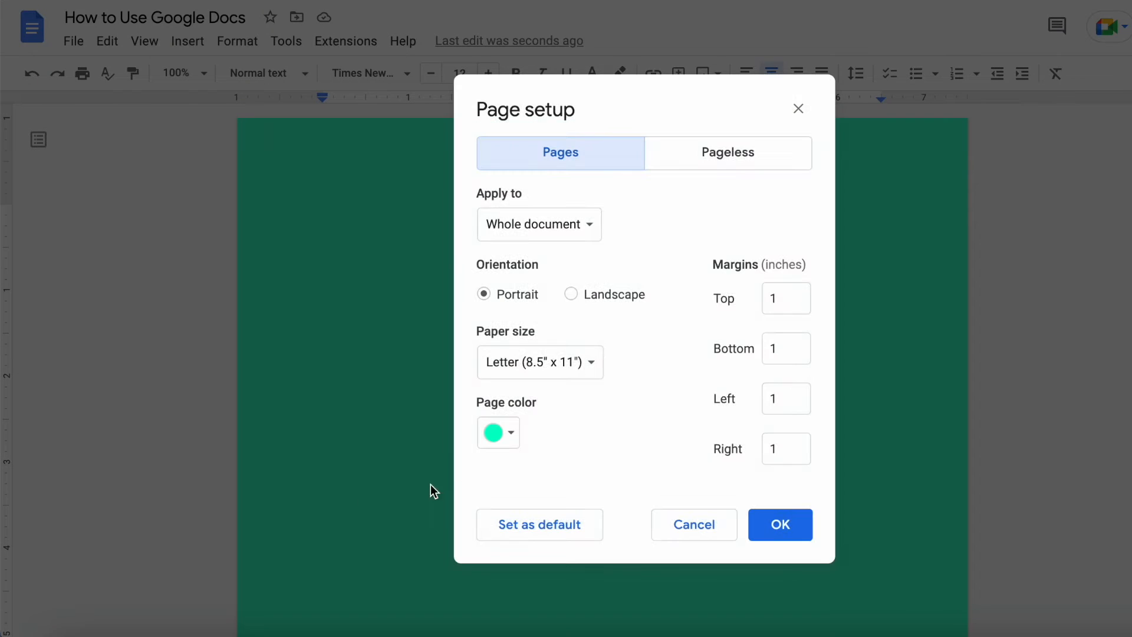
click(506, 437)
click(643, 318)
click(770, 538)
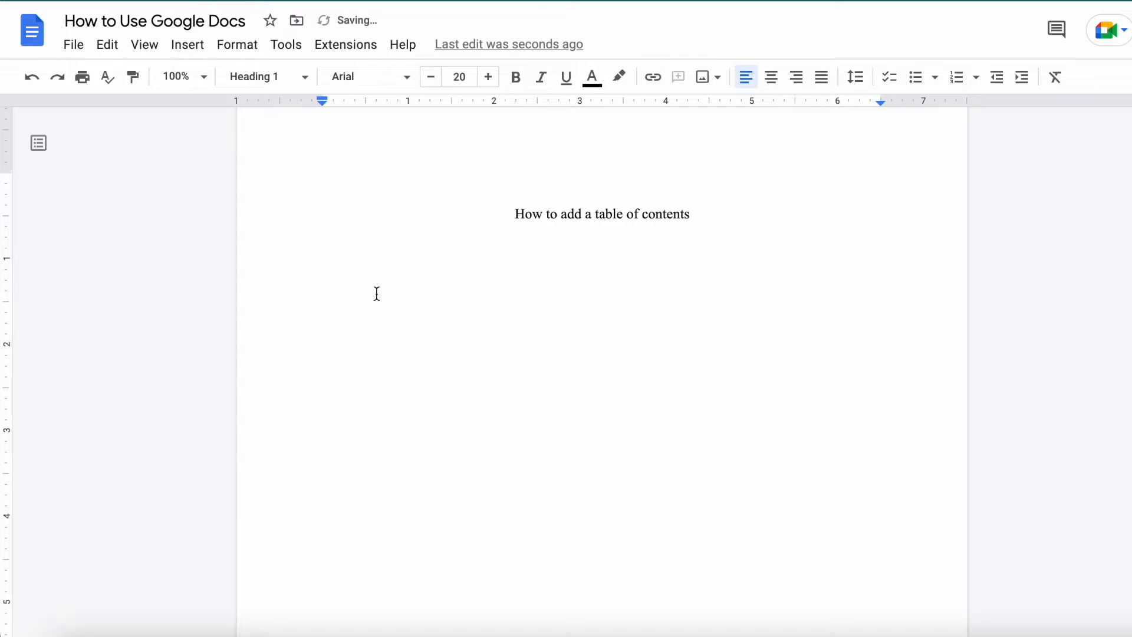
Step: Add "Section 1" in the Heading 1 style below the title "How to add a table of contents"
click(377, 294)
click(304, 78)
click(324, 309)
text(Section 1)
key(Return)
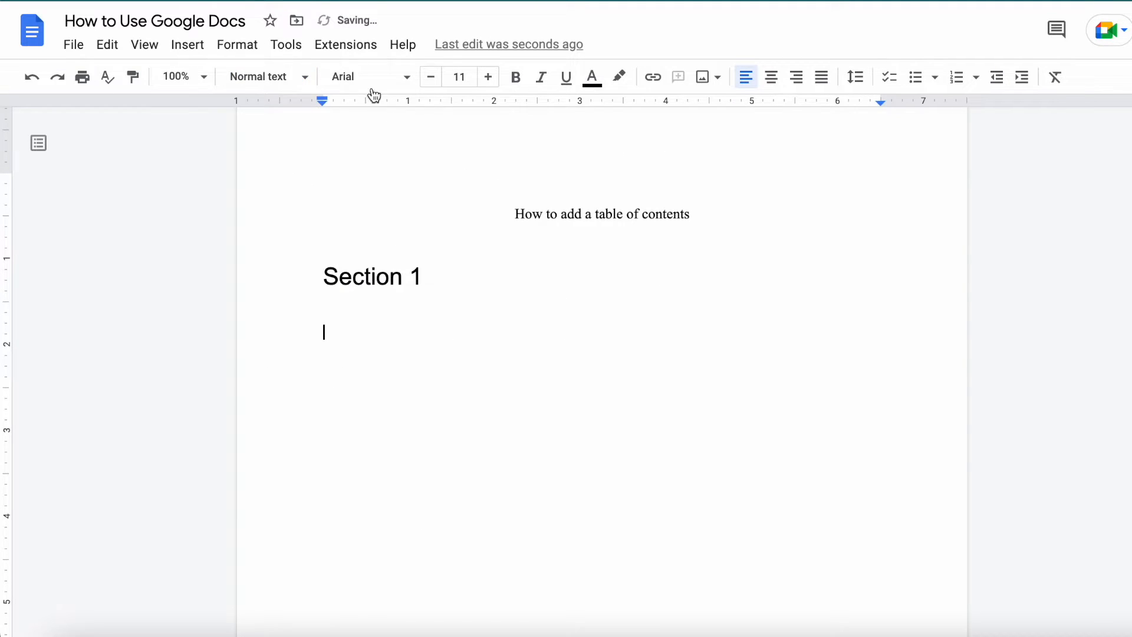
Step: Add "Section 2" as Heading 2 and "Section 3" as Heading 3 below Section 1
click(303, 78)
click(322, 380)
text(Section 2)
key(Return)
click(304, 79)
click(312, 439)
text(Section 3)
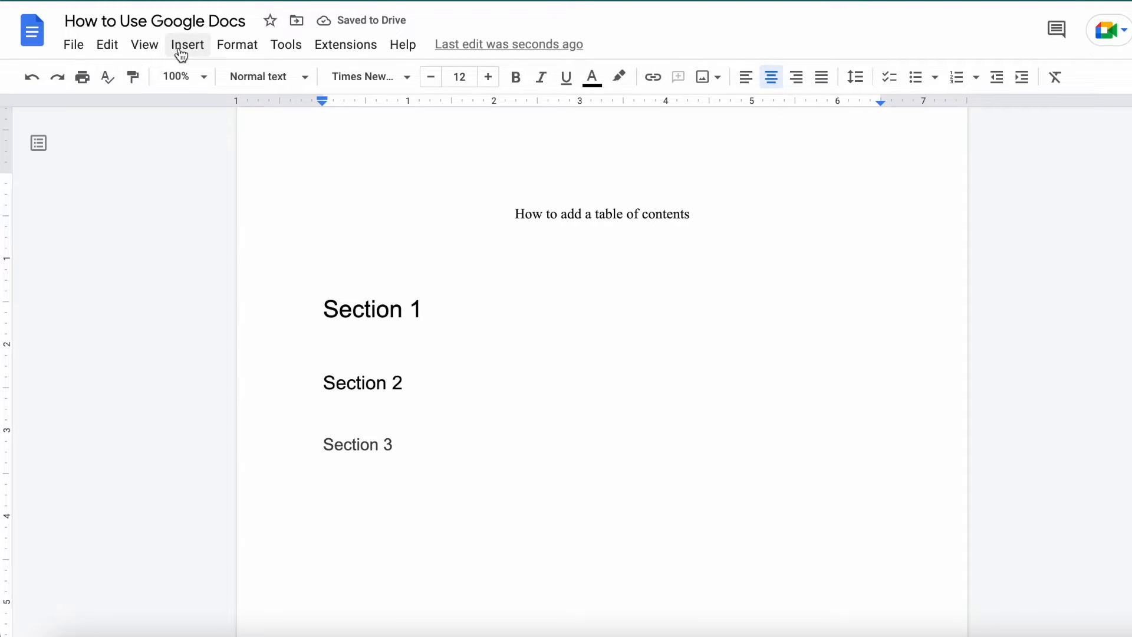
Step: Insert a table of contents with page numbers between the title and the Section 1 heading
click(183, 46)
mouse_move(366, 606)
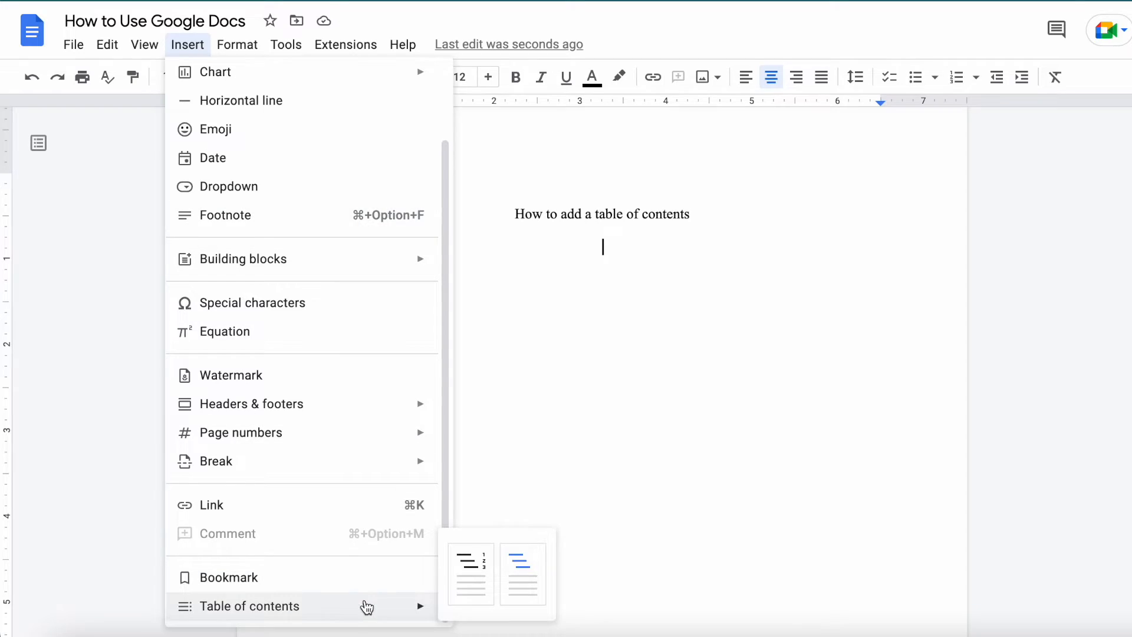
click(756, 534)
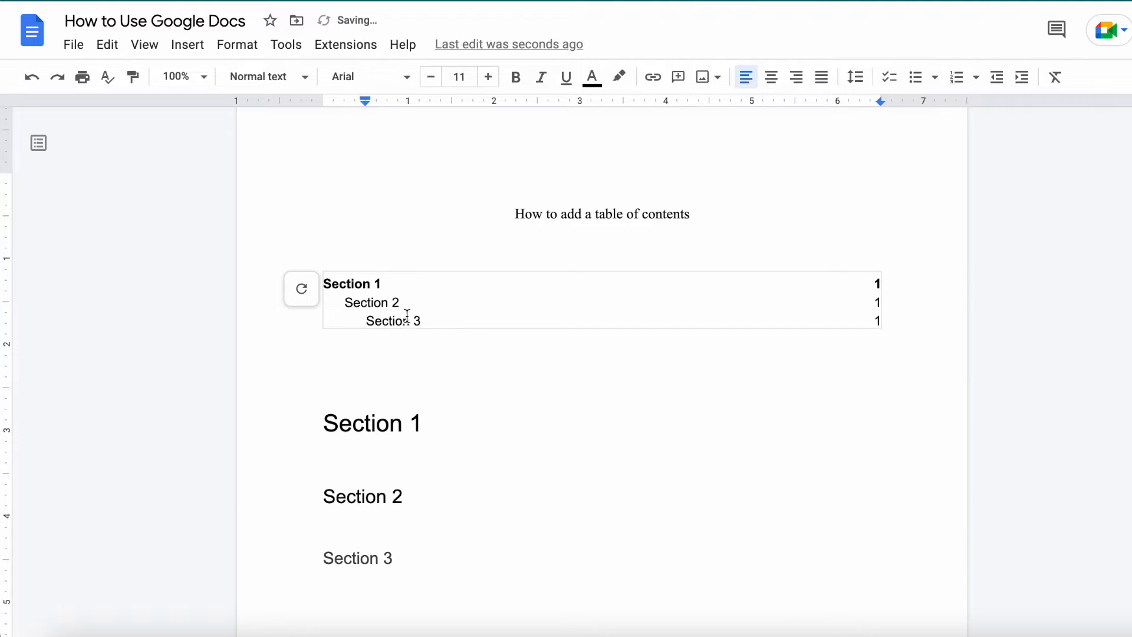
Step: Insert a second table of contents with blue links below the page-numbered one
click(728, 349)
click(188, 45)
mouse_move(241, 615)
click(522, 581)
Step: Follow the links in the second table of contents to their section headings
click(362, 397)
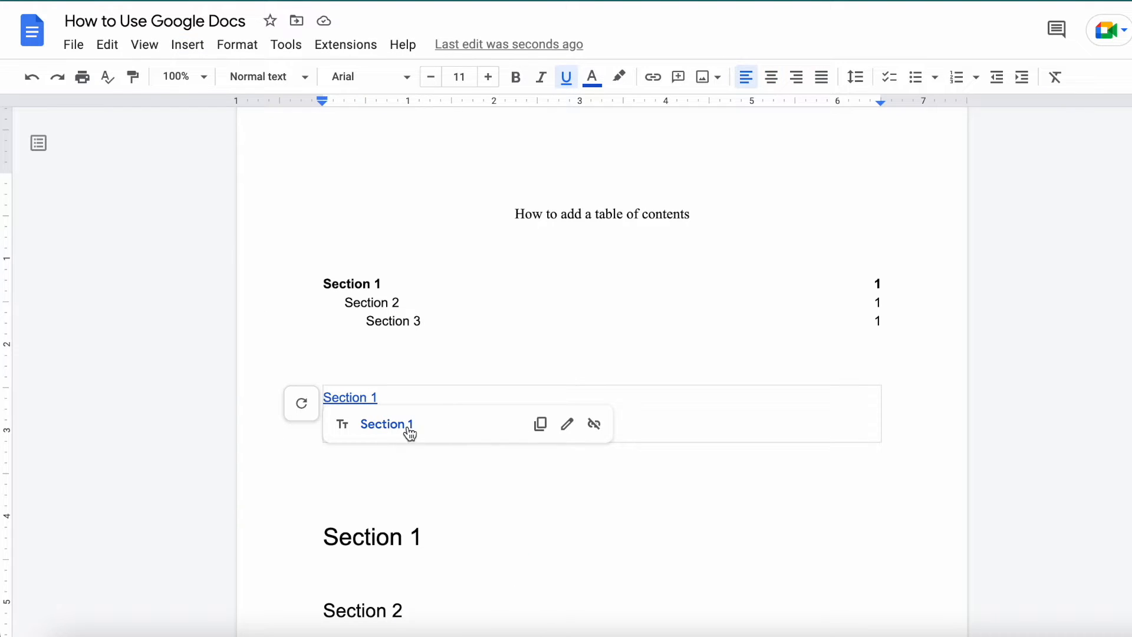
click(380, 429)
click(384, 417)
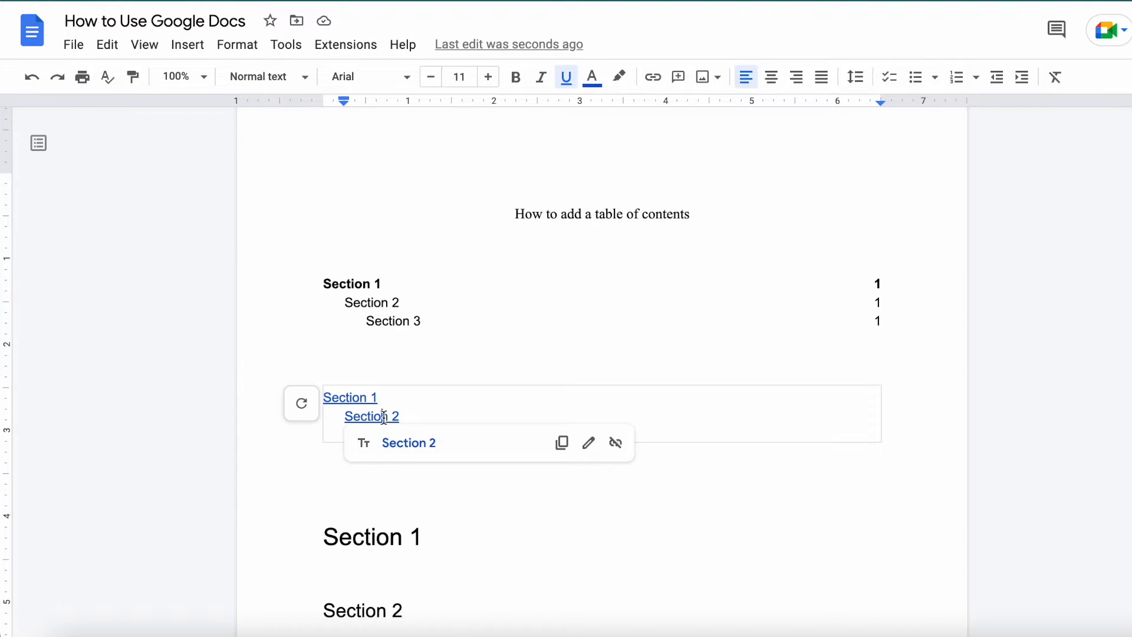
click(410, 445)
scroll(369, 271, up, 3)
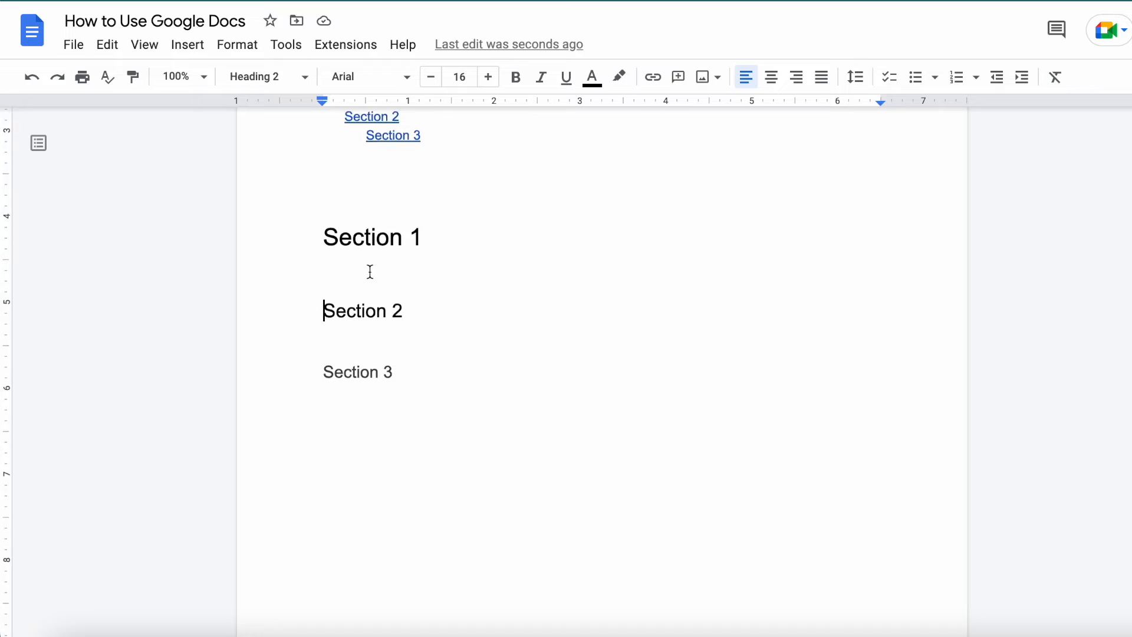
click(392, 221)
click(424, 254)
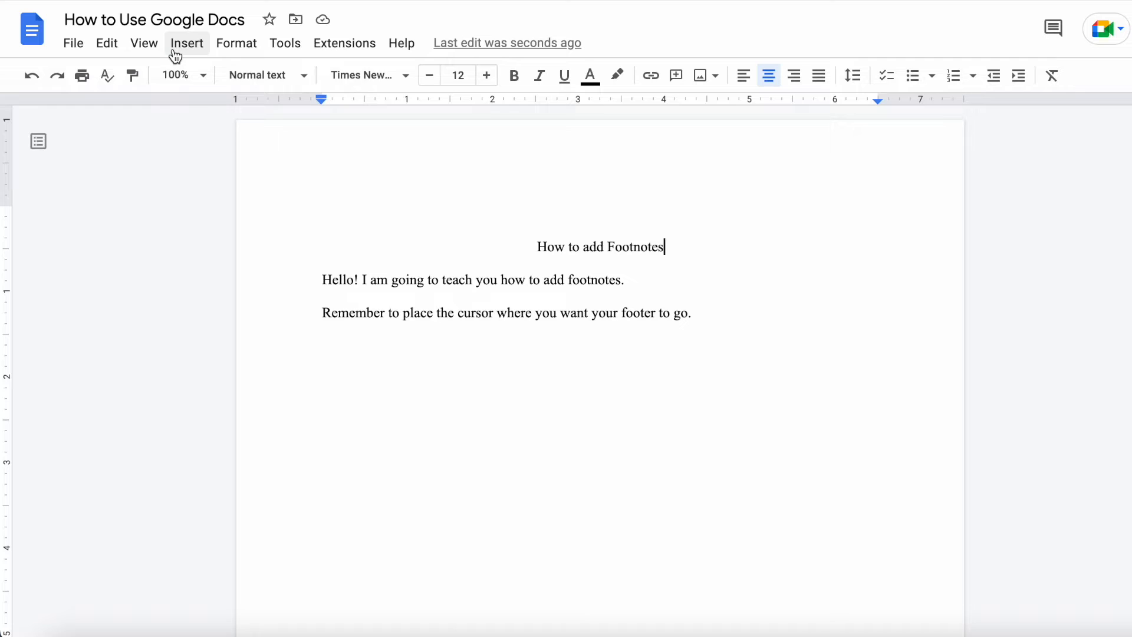
Step: Try a footnote at the end of the title "How to add Footnotes" and remove its reference mark again
click(180, 52)
click(230, 220)
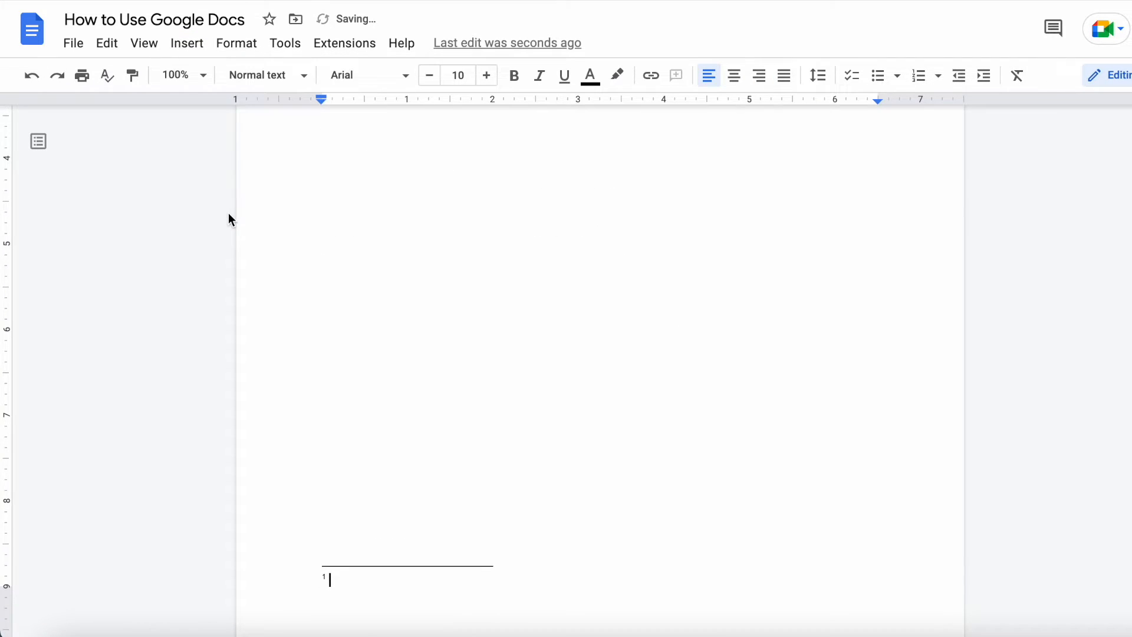
scroll(372, 399, up, 10)
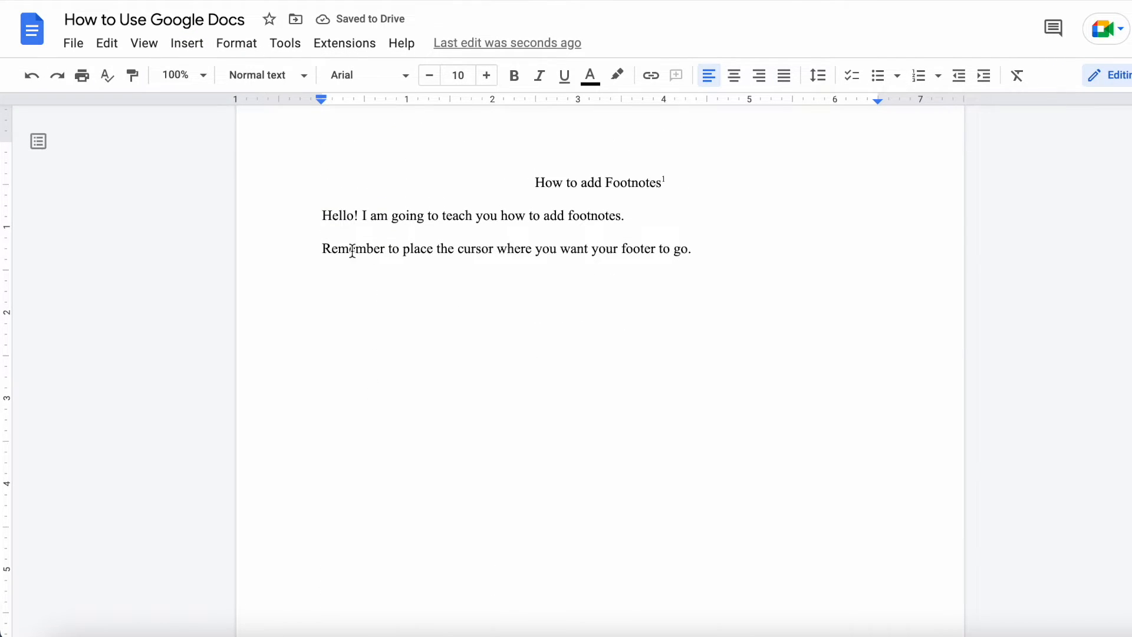
click(666, 183)
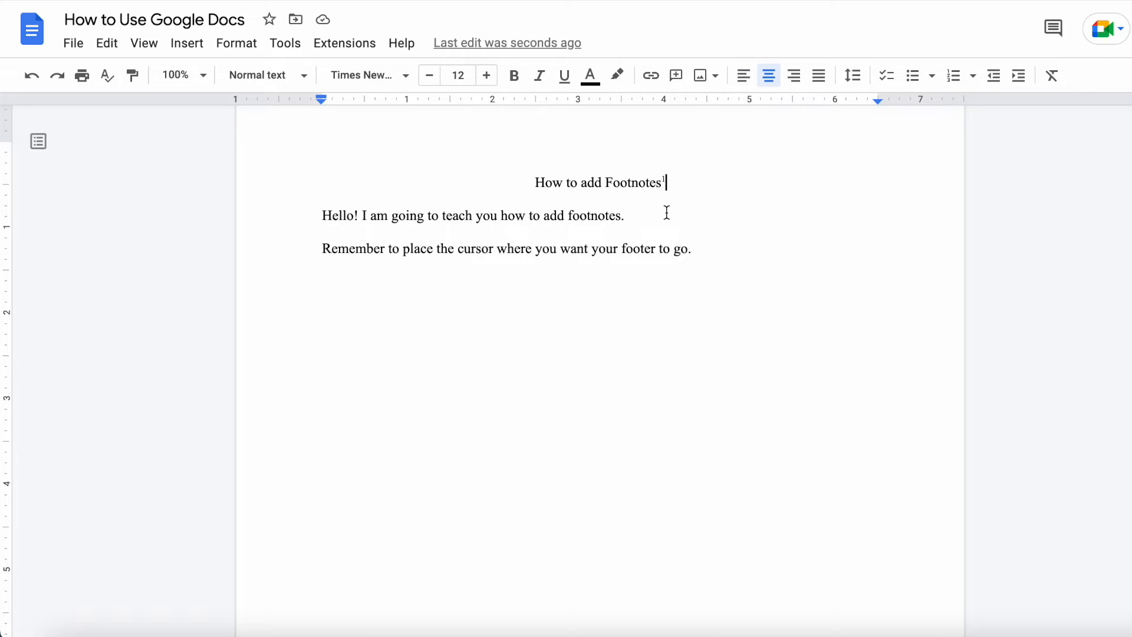
key(BackSpace)
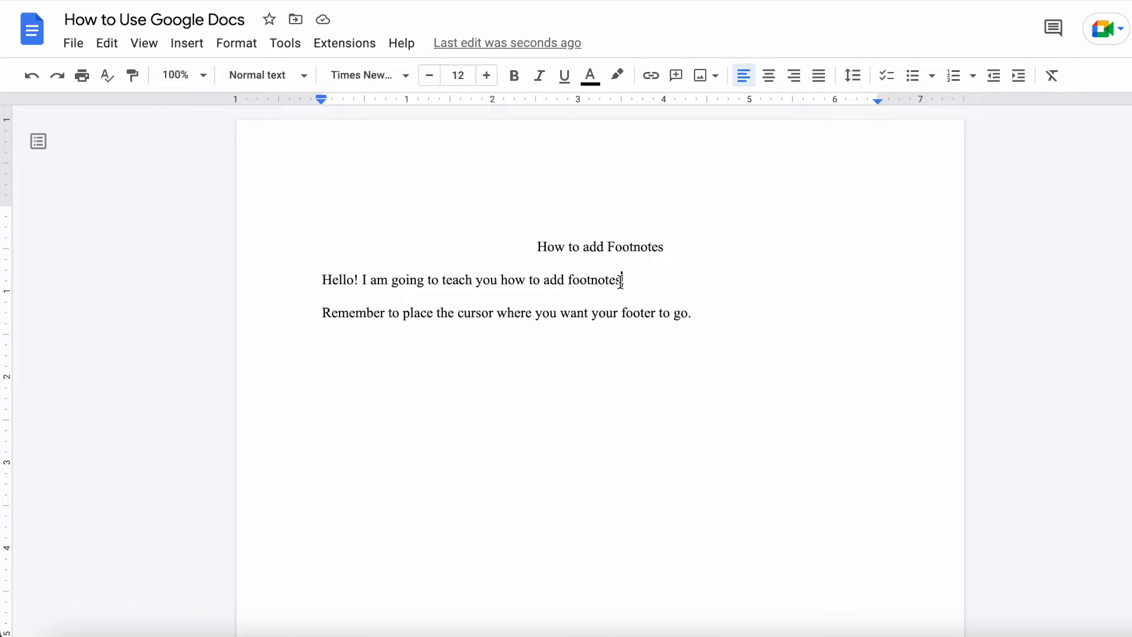
Step: Insert a footnote after the word "footnotes" in the first sentence with the text "This is my footer."
click(184, 44)
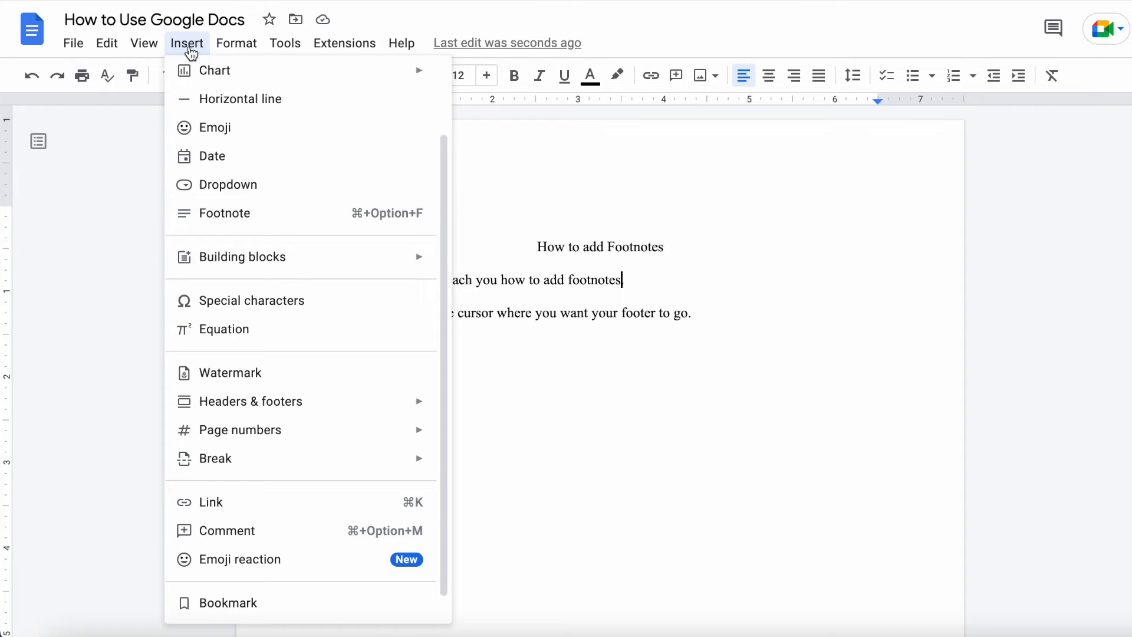
click(243, 219)
scroll(354, 378, up, 5)
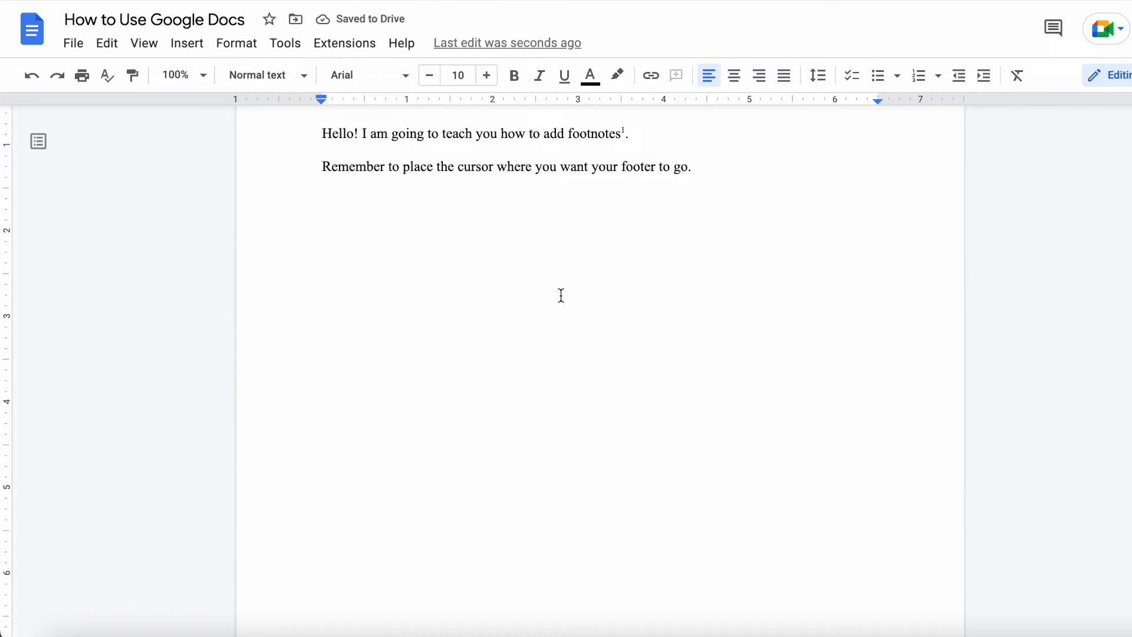
scroll(408, 465, down, 5)
text(This is my footer.)
scroll(385, 404, up, 5)
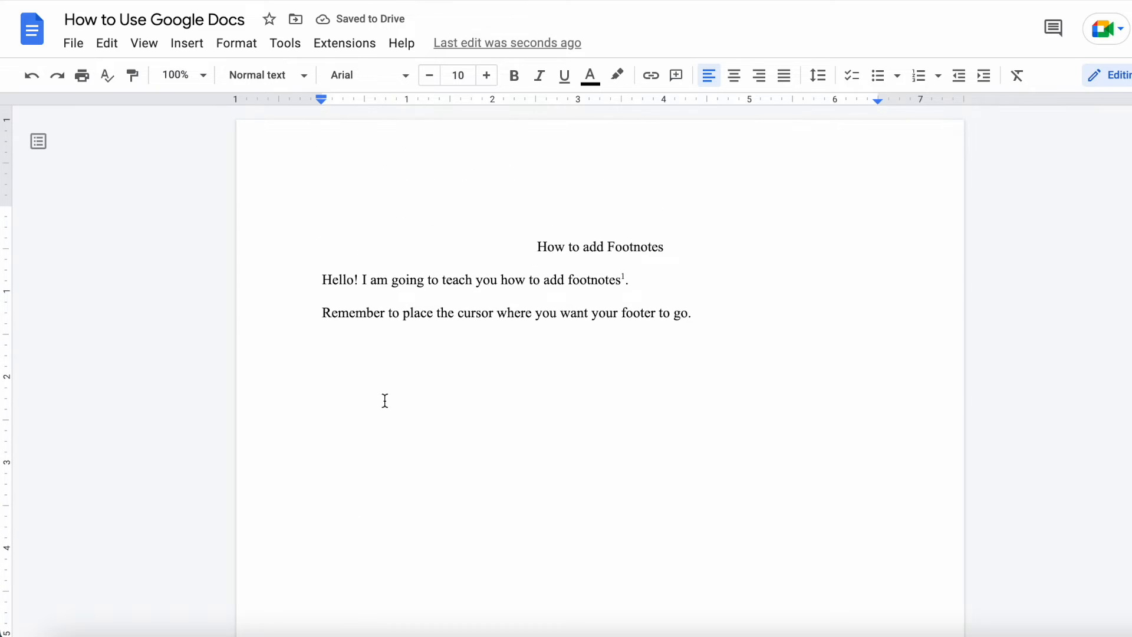
Step: Insert a second footnote after the word "Remember" in the last sentence, reading "YAY! You remembered"
click(385, 312)
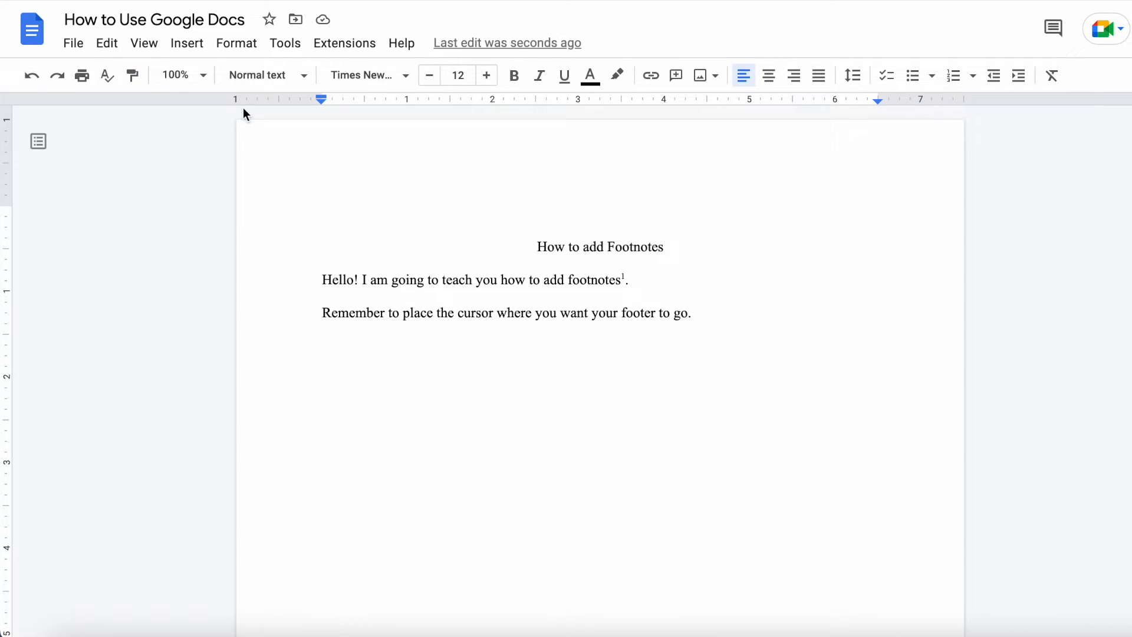
click(187, 43)
click(240, 213)
scroll(549, 418, down, 1)
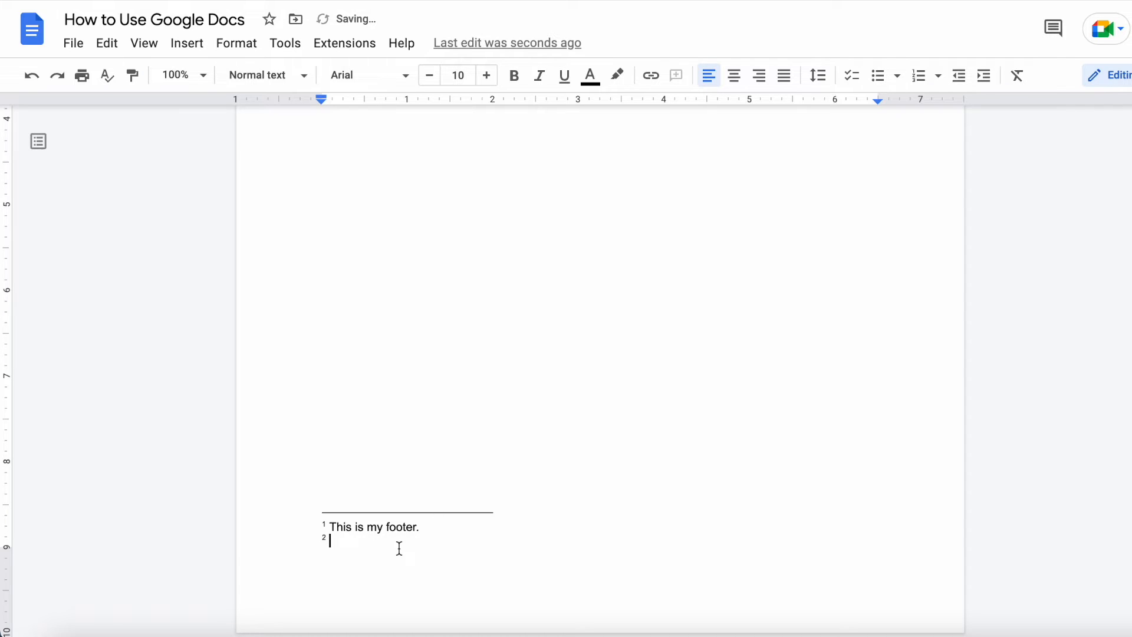
text(YAY! You remembered)
scroll(398, 549, up, 7)
drag(630, 262, 616, 264)
drag(381, 293, 390, 293)
click(705, 298)
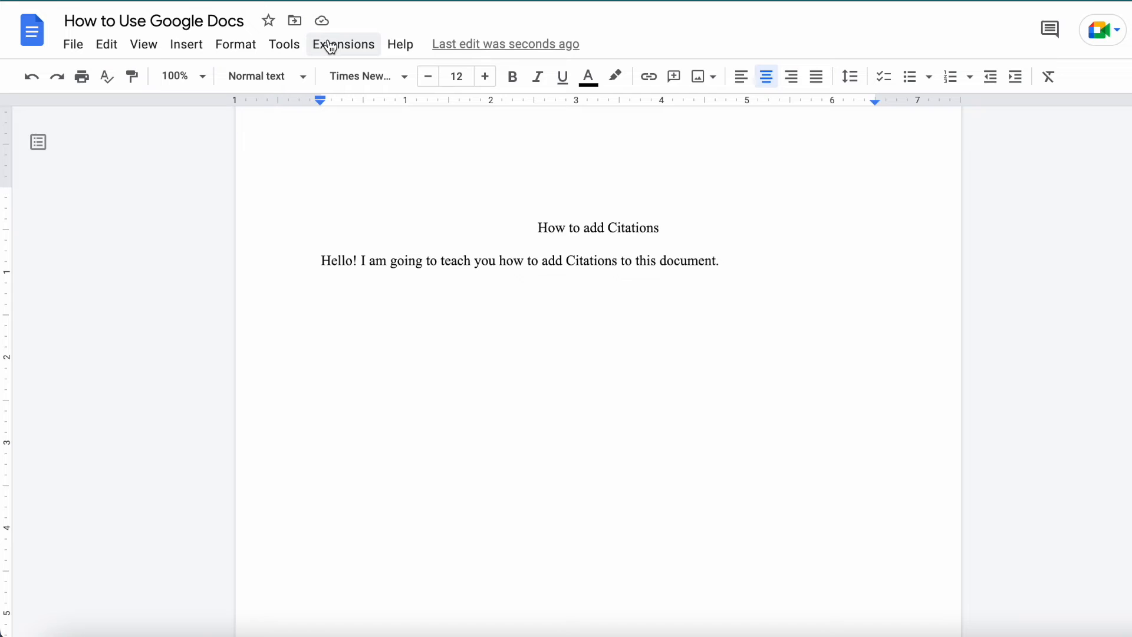
Step: Open the document's citations and set the citation style to APA (7th ed.)
click(284, 44)
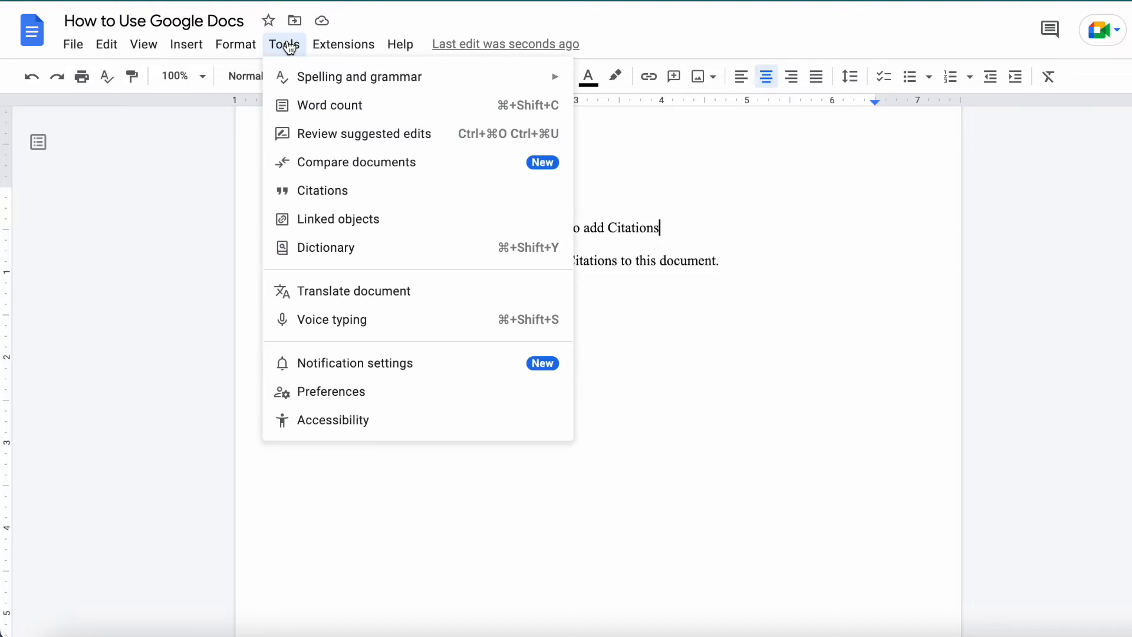
click(317, 190)
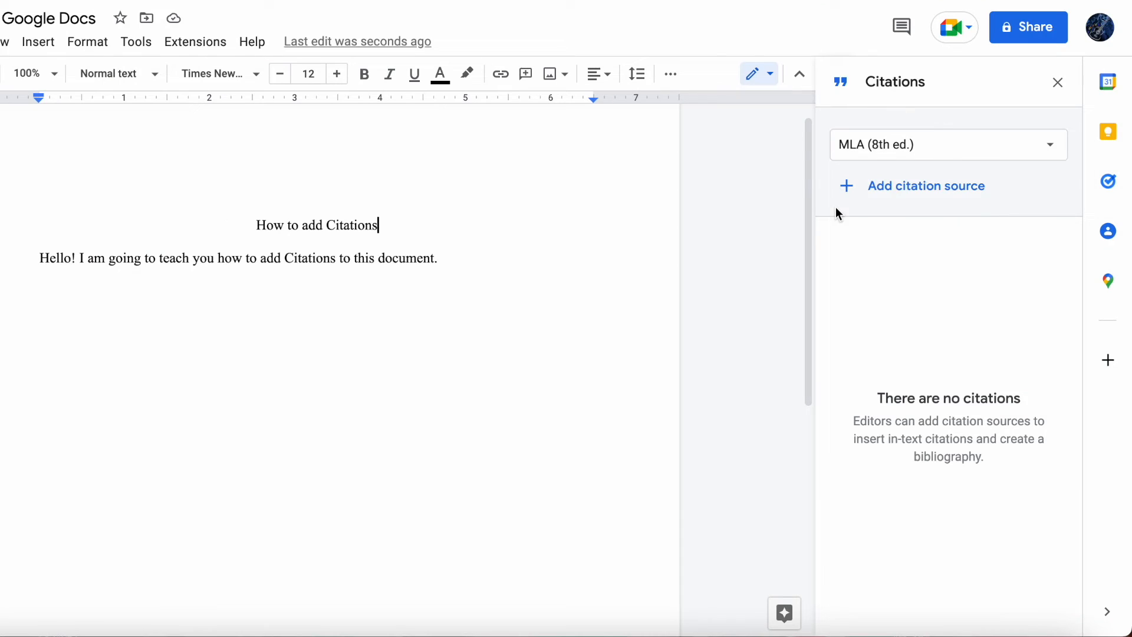
click(950, 157)
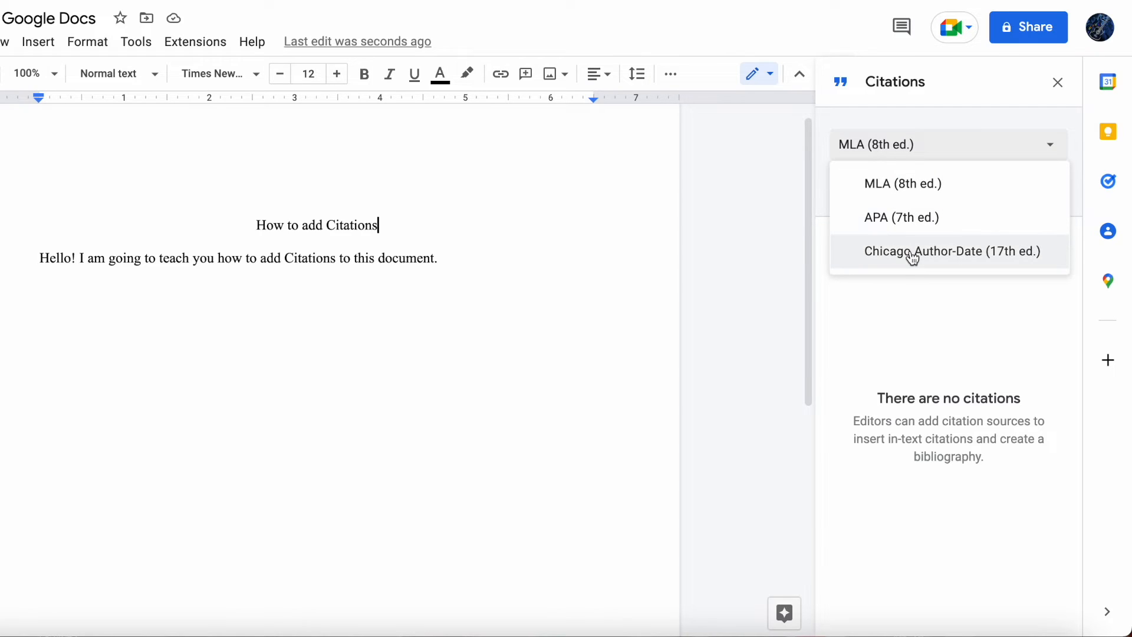
click(871, 219)
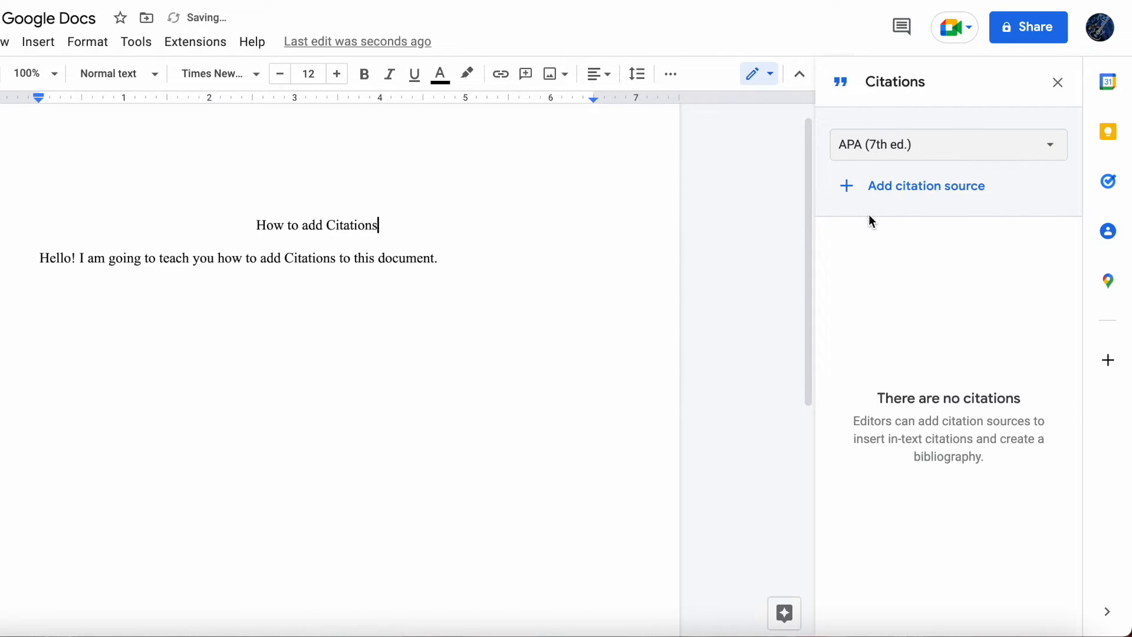
Step: Start a new citation source of type Book accessed by Online database and choose to cite it manually
click(844, 185)
click(894, 168)
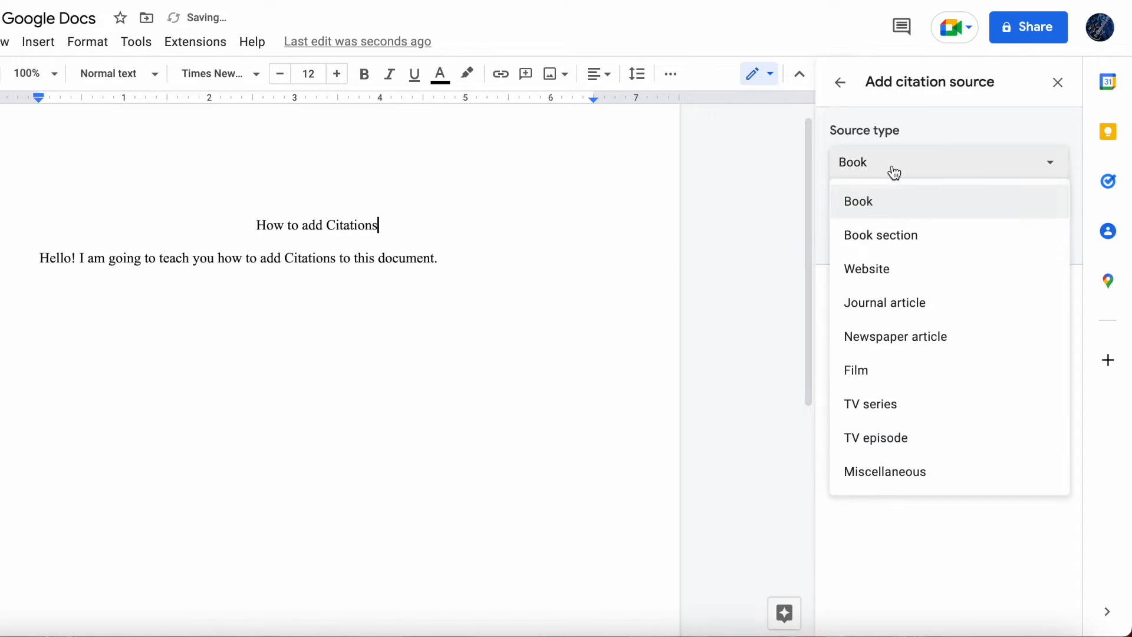
click(914, 199)
click(887, 236)
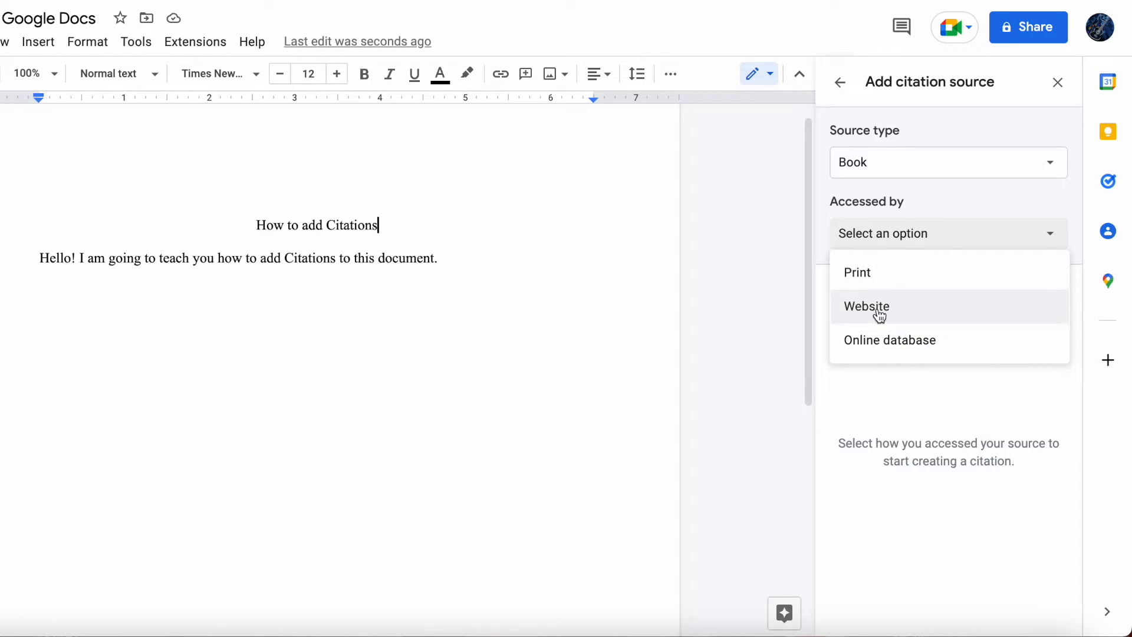
click(877, 348)
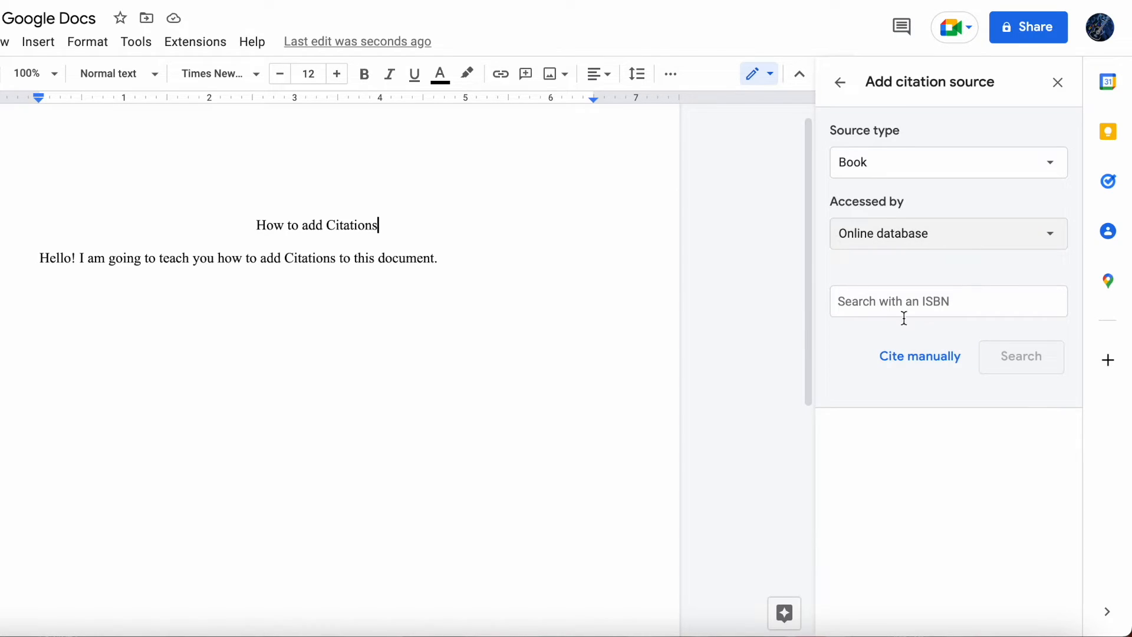
click(923, 357)
scroll(917, 301, down, 8)
scroll(915, 303, up, 5)
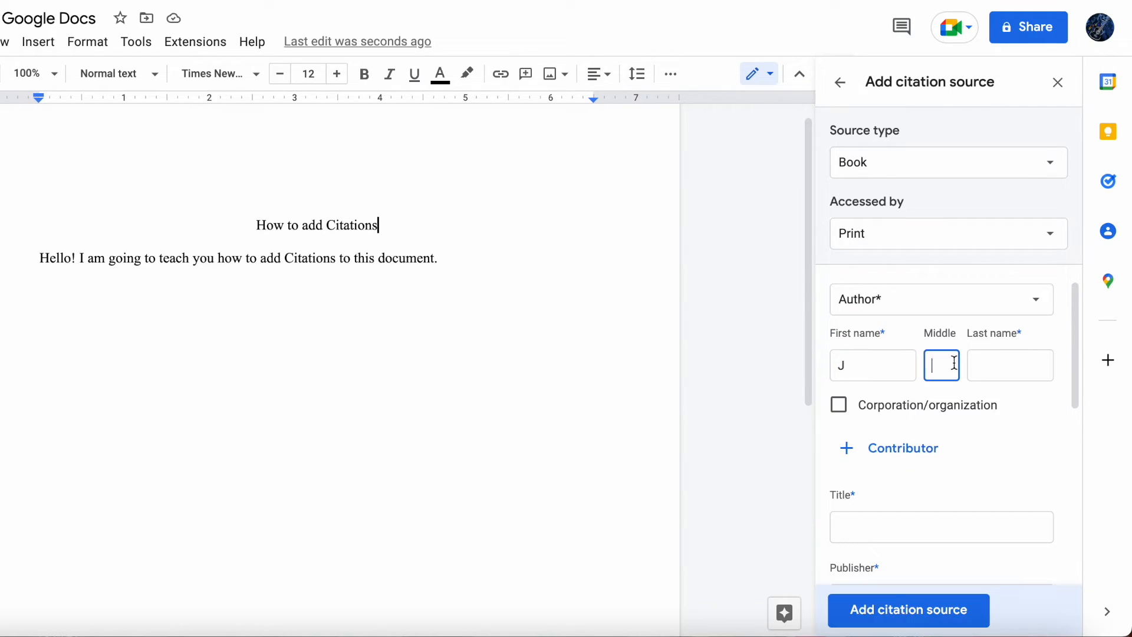
Step: Enter J K Rowling as the author and Harry Potter as the title, and add the citation source
text(K)
click(998, 370)
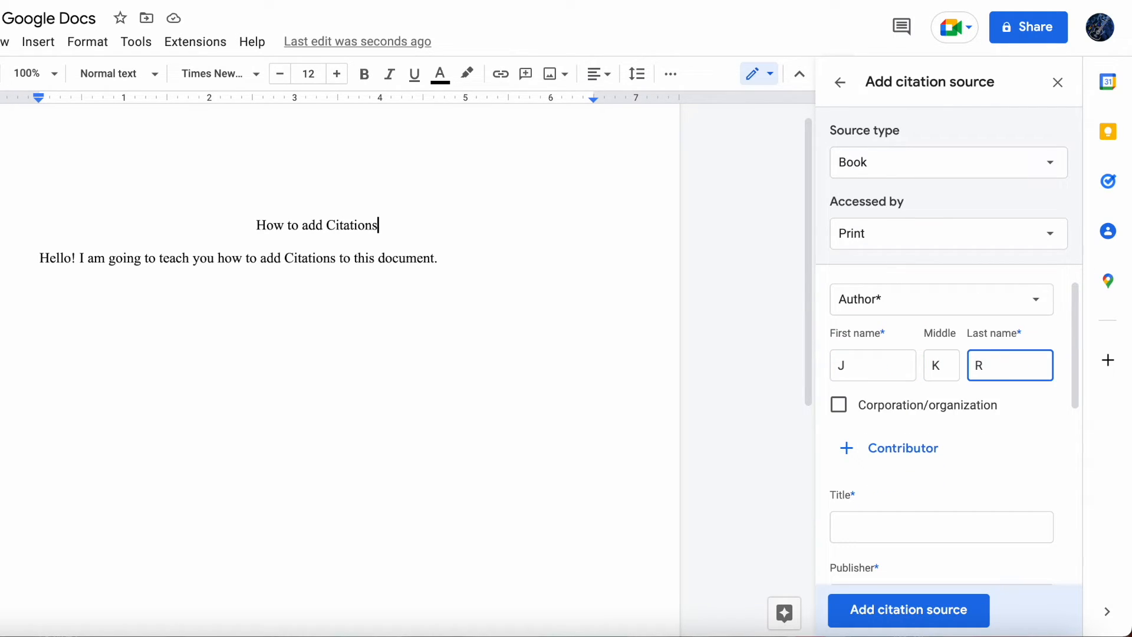
text(Rowling)
scroll(910, 395, down, 2)
click(910, 394)
text(Harry Potter)
scroll(914, 433, down, 5)
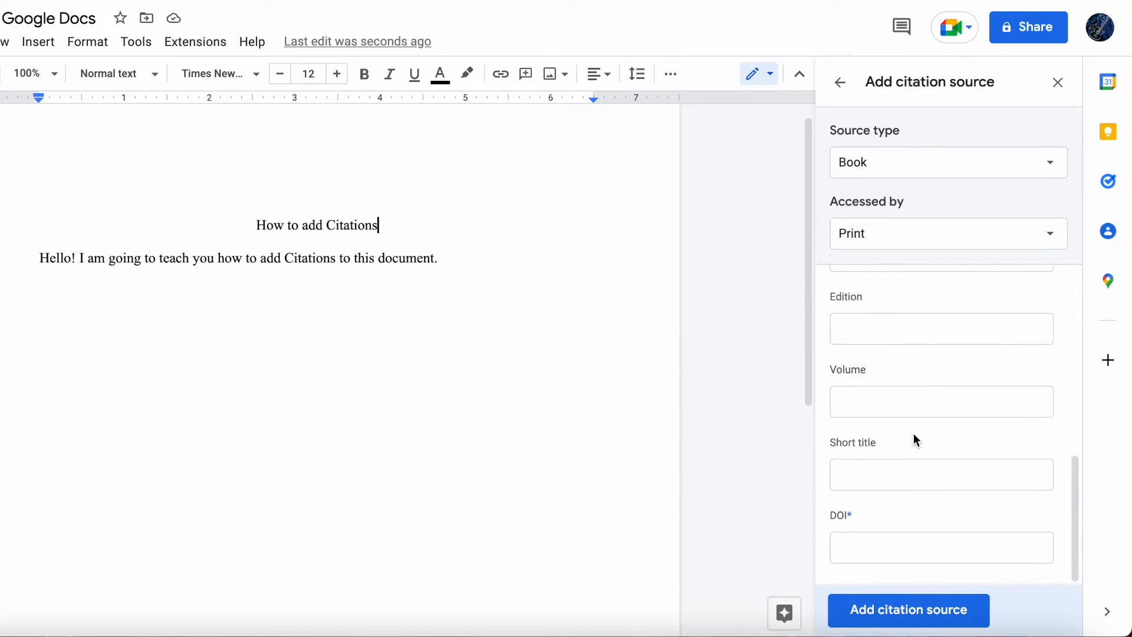
scroll(914, 432, up, 8)
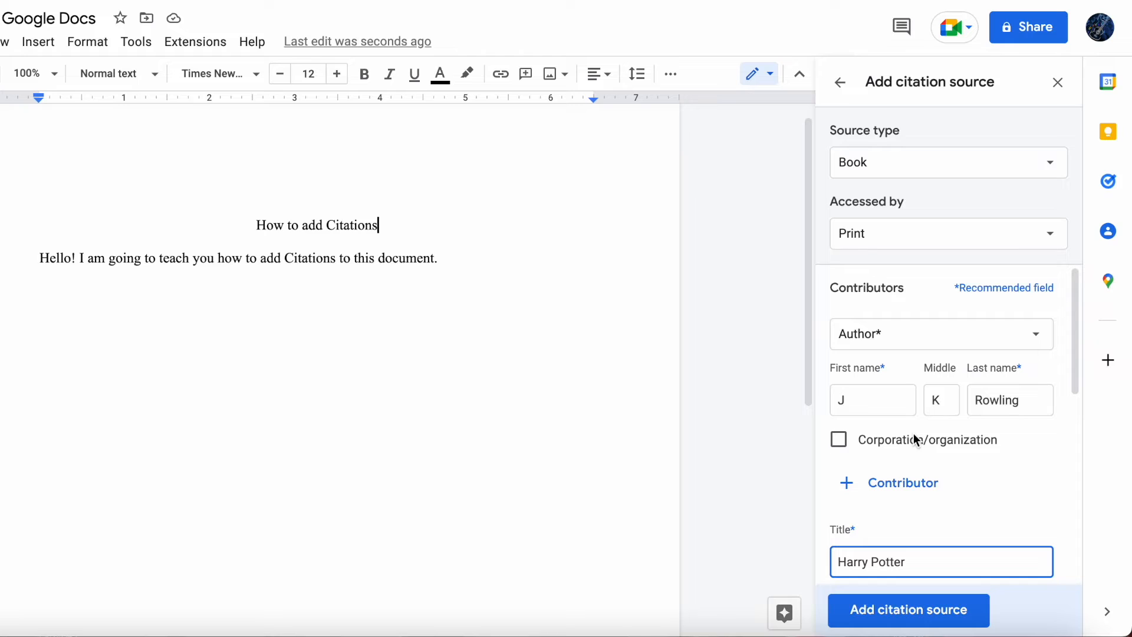
click(894, 611)
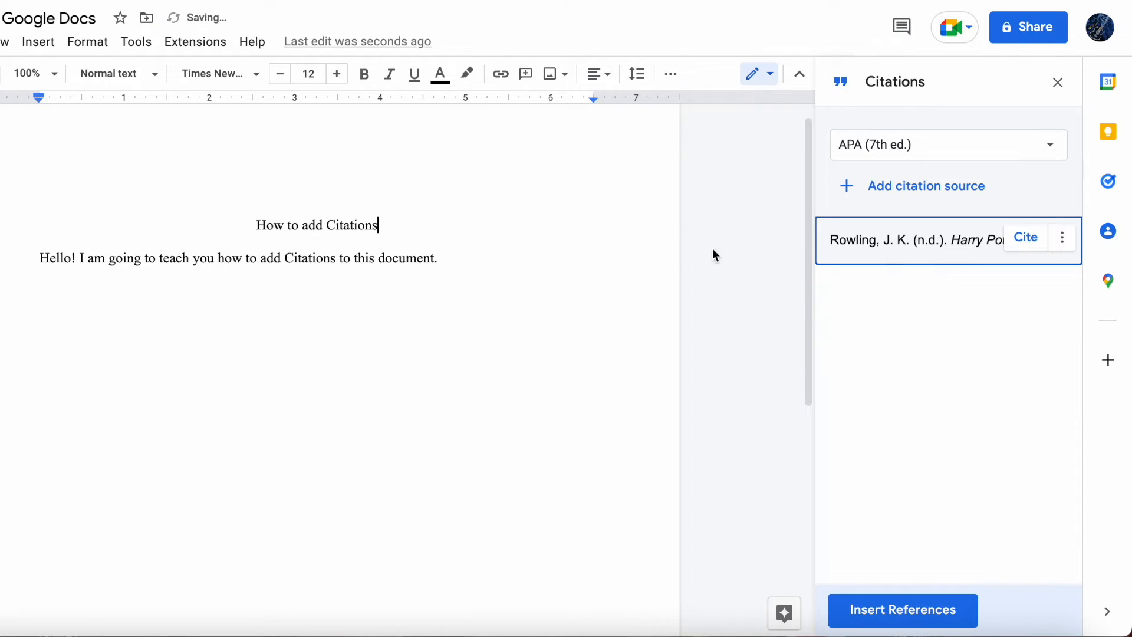
Step: Cite the Harry Potter source in the text at the end of the sentence and insert the references on a new line below
click(441, 261)
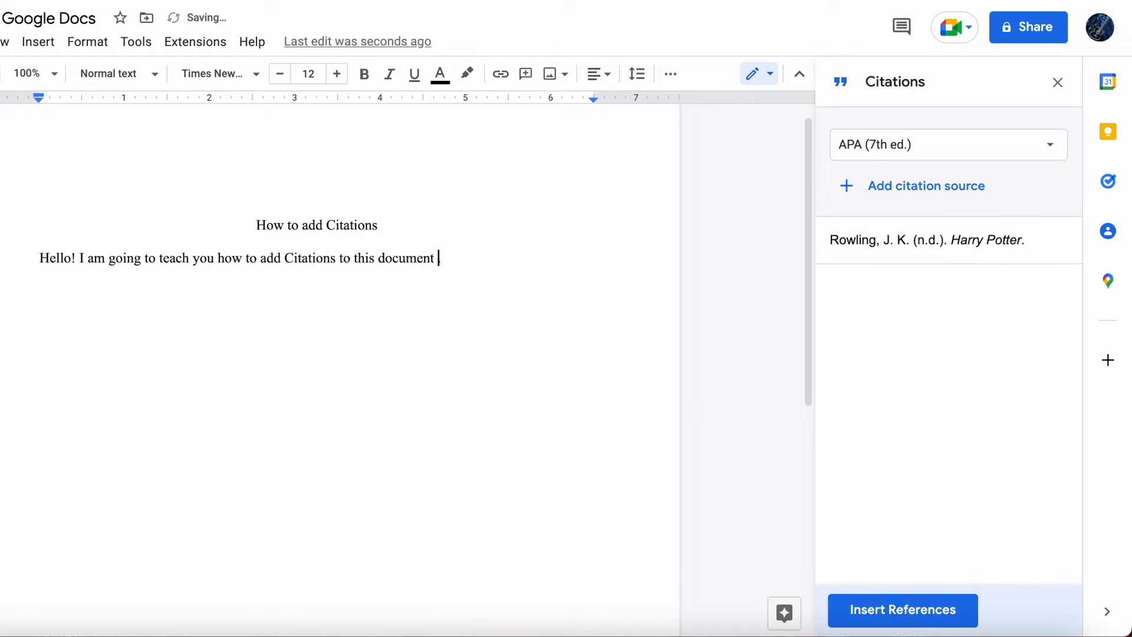
click(1026, 239)
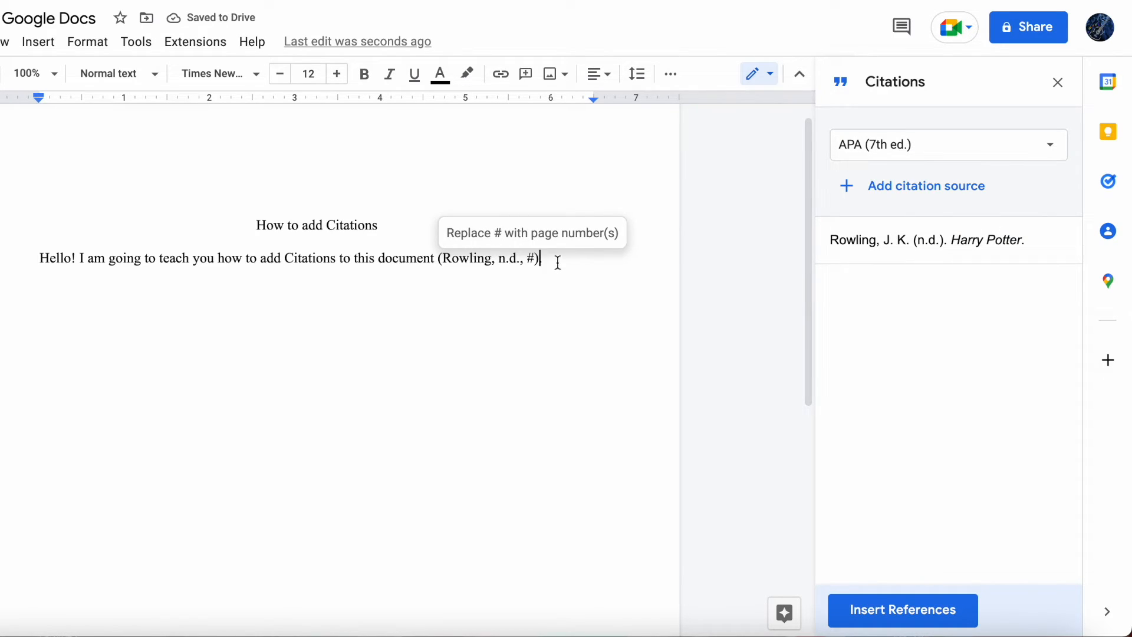
key(Return)
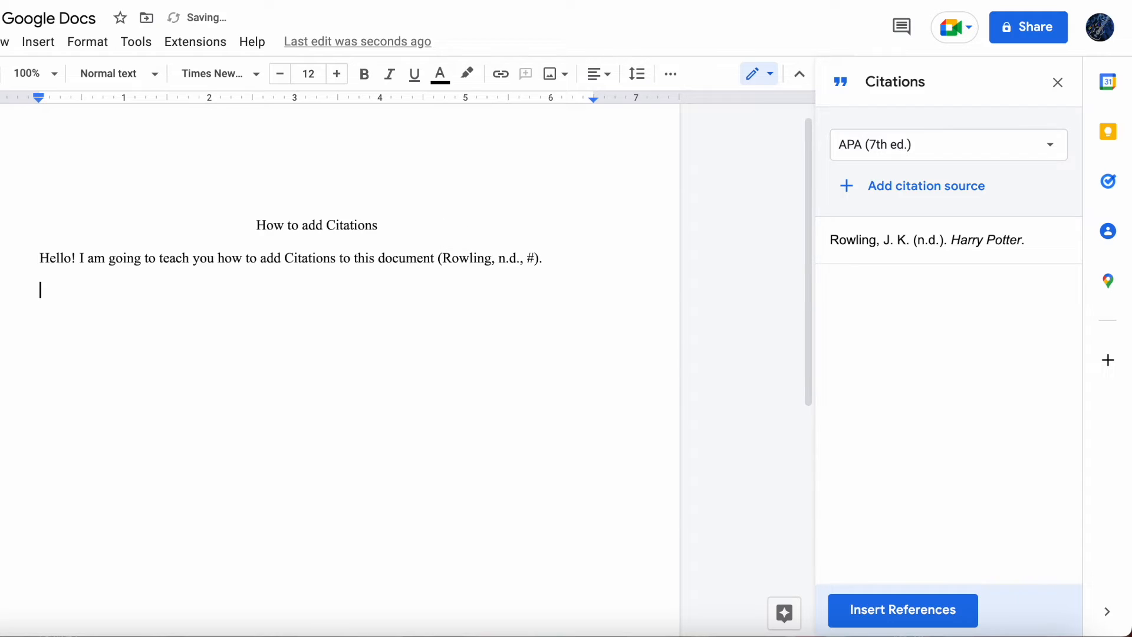
click(922, 611)
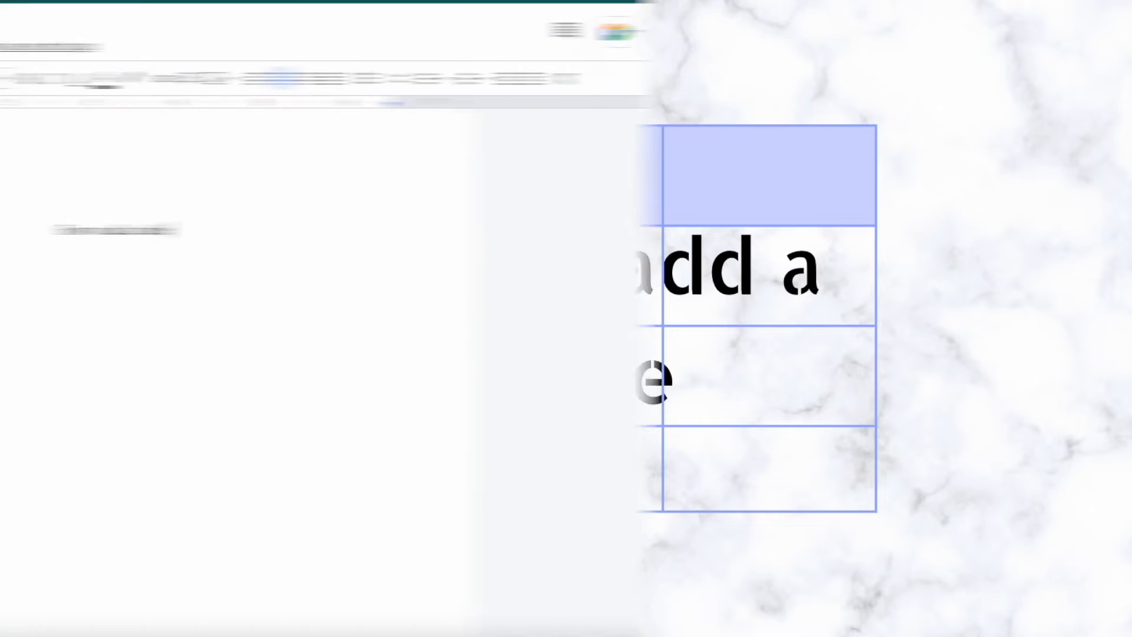
Step: Insert a 5 x 5 table below the title "How to add a table"
click(196, 58)
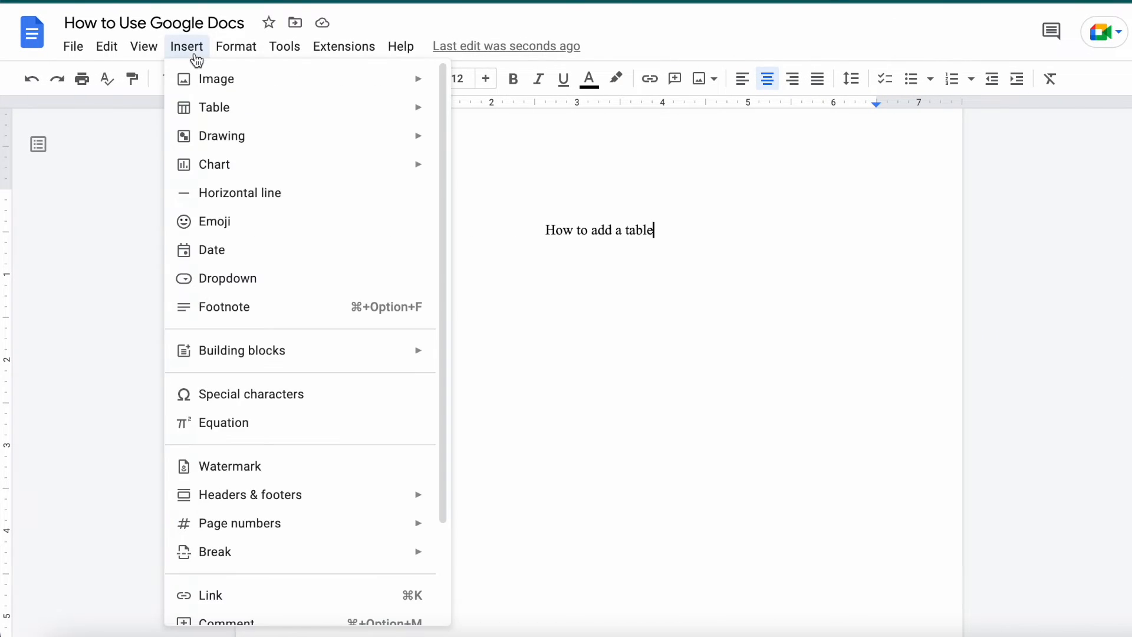
mouse_move(374, 112)
mouse_move(450, 114)
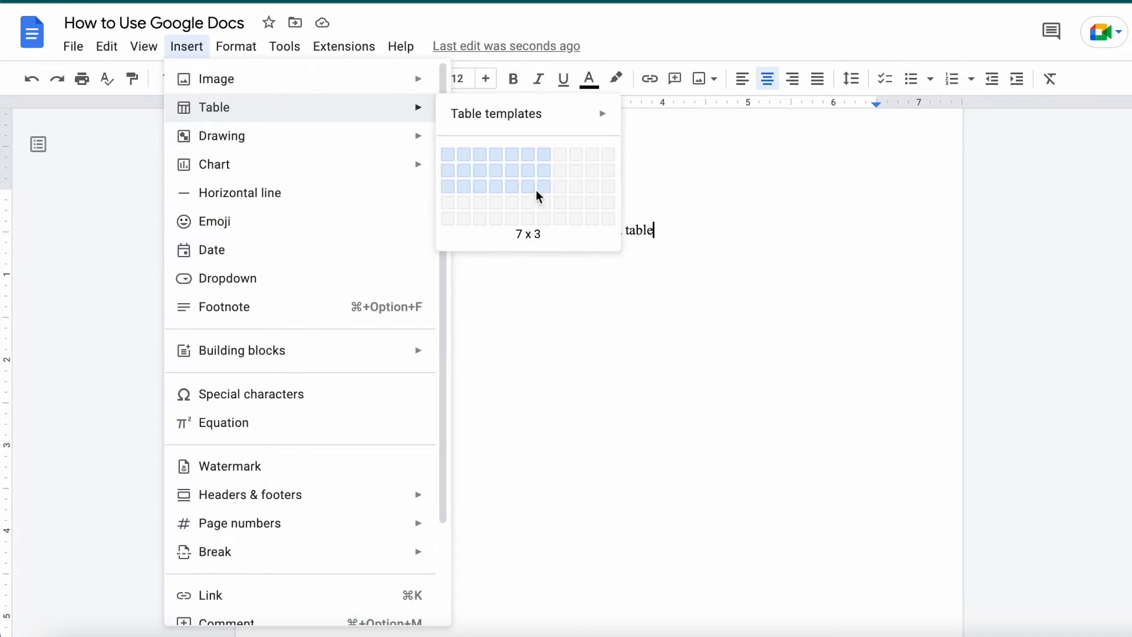
click(513, 218)
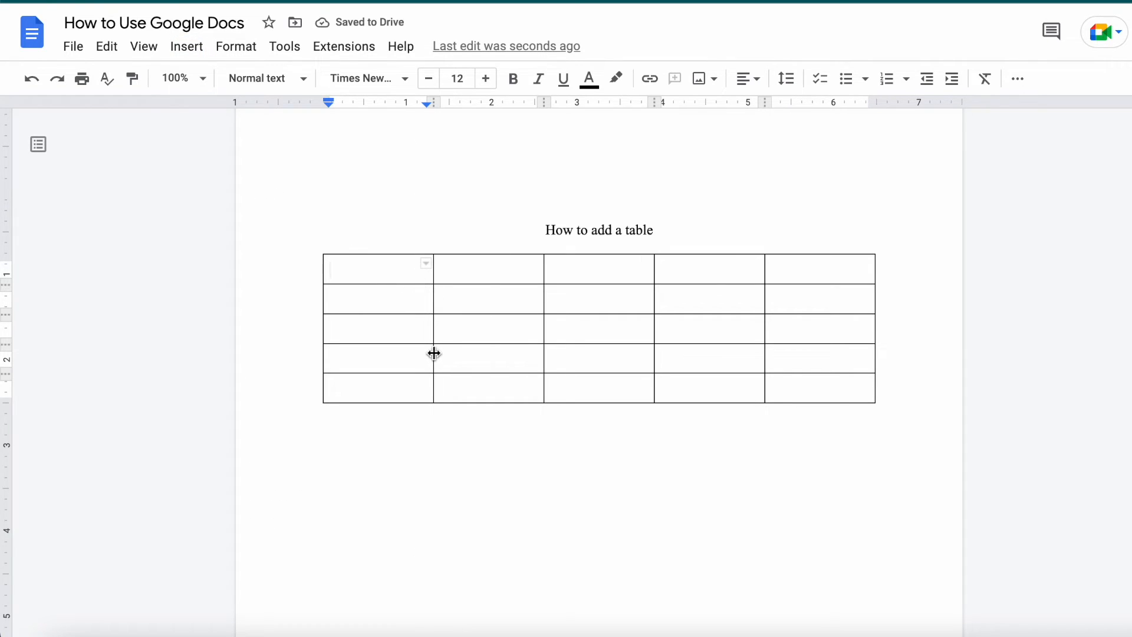
Step: Resize the table columns, making the first and fourth wide and the second, third and fifth narrow
drag(433, 273, 516, 273)
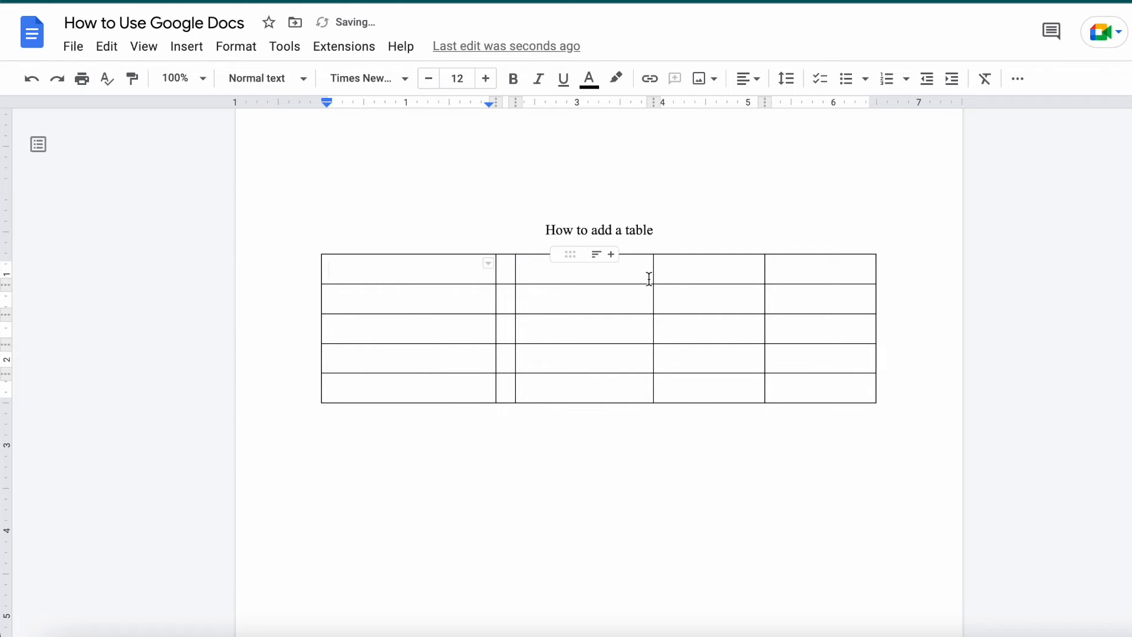
drag(652, 273, 537, 273)
drag(763, 280, 855, 279)
scroll(562, 295, down, 1)
Step: Open the table properties and review the row, column and alignment options
right_click(561, 289)
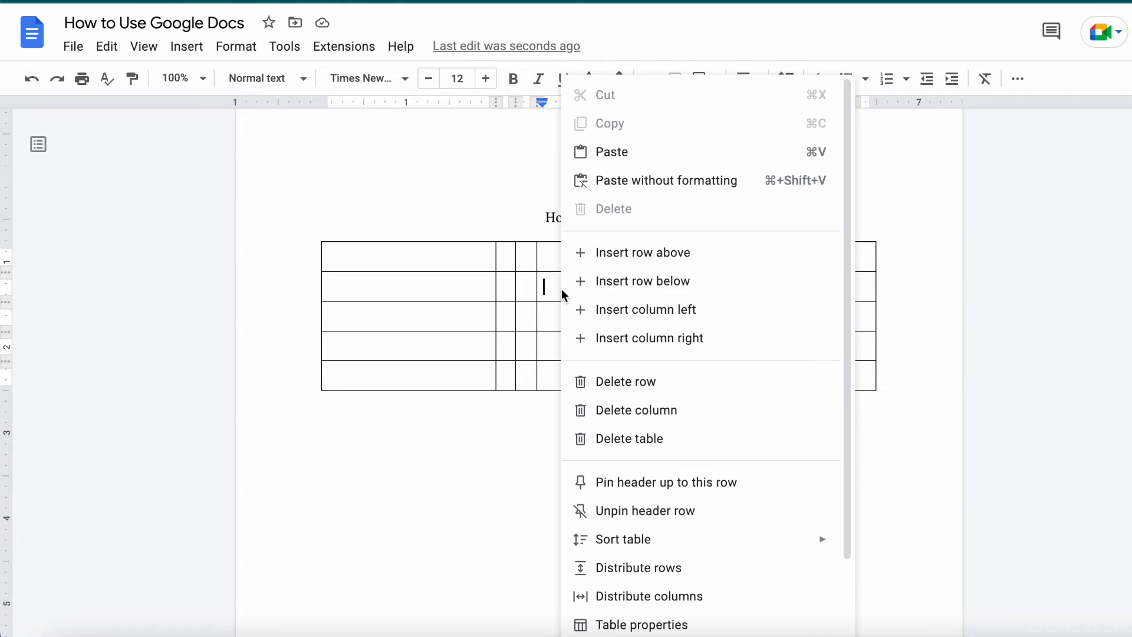
scroll(682, 324, down, 2)
click(649, 534)
click(1026, 138)
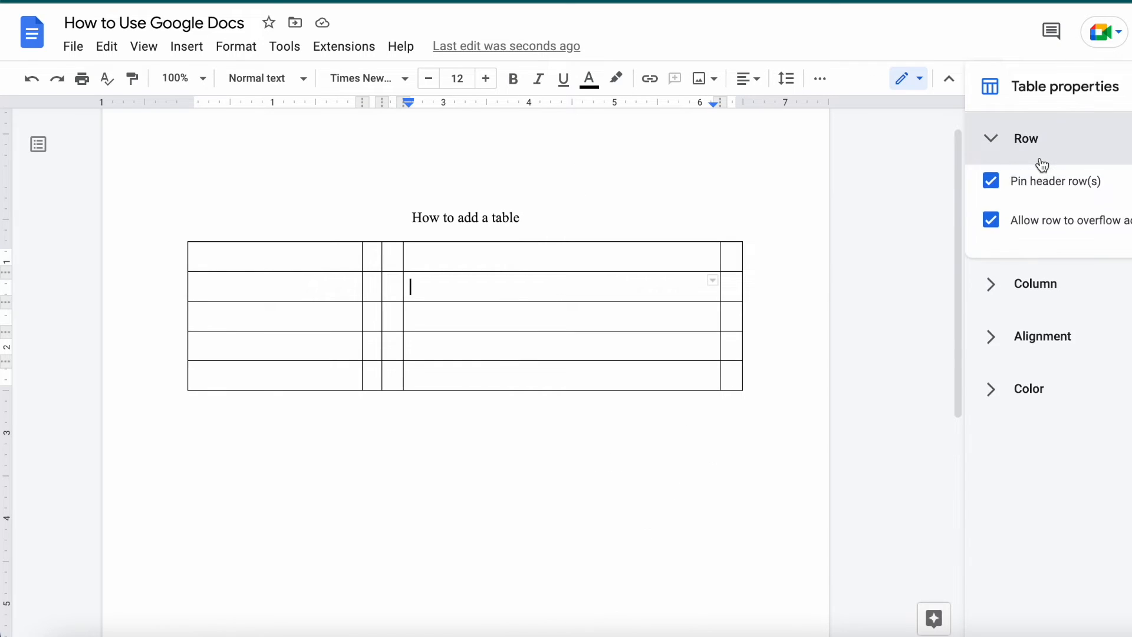
click(1023, 163)
click(1024, 213)
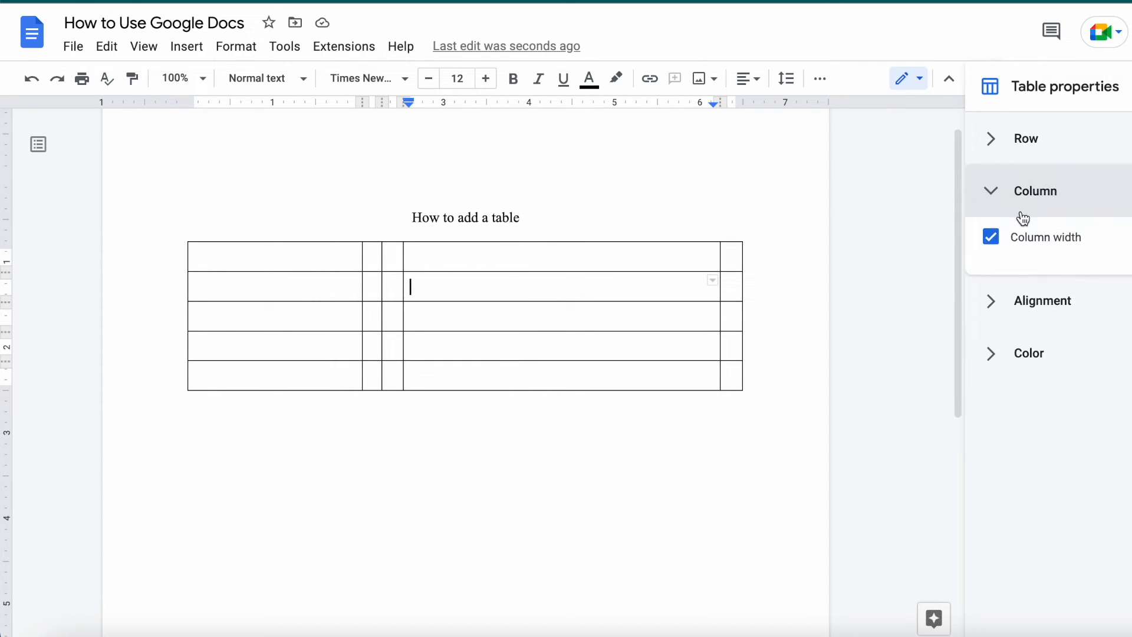
click(1027, 304)
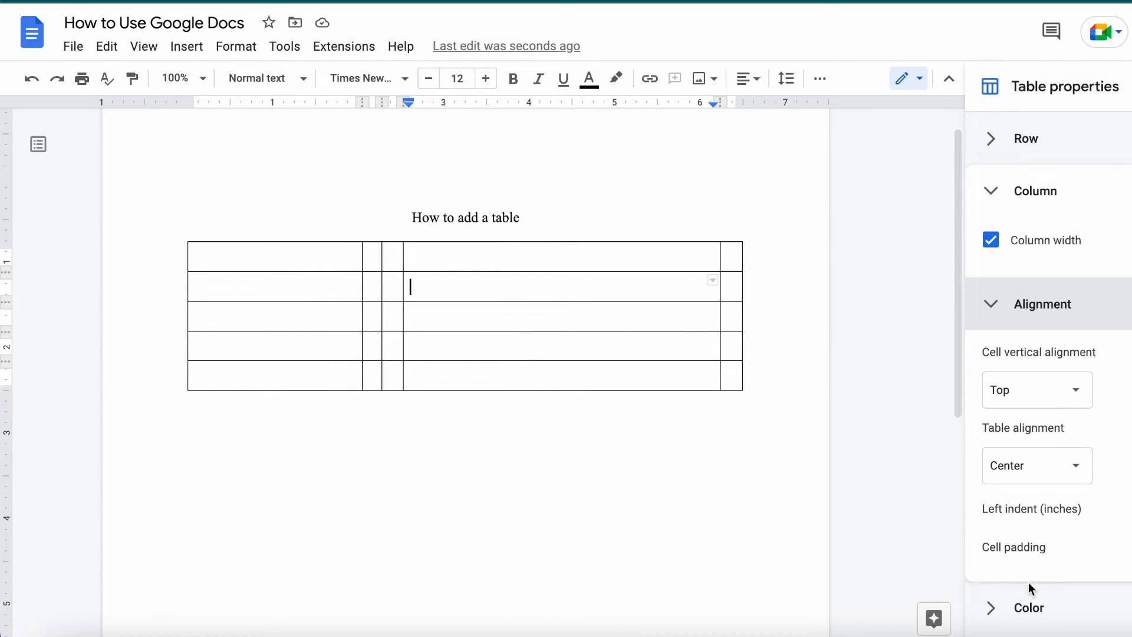
Step: Change the table border color to cyan and choose a thicker border width
click(1029, 607)
click(1023, 534)
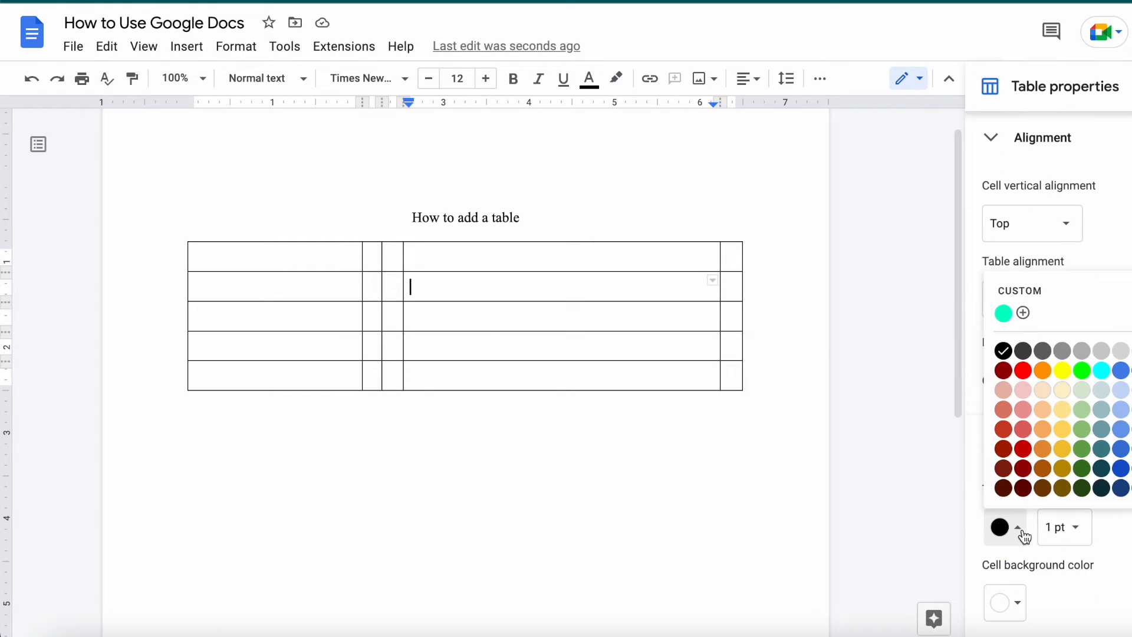
click(1102, 372)
click(1064, 526)
click(1085, 603)
Step: In the wide fourth column, fill the second-row cell with light orange-yellow and the fourth-row cell with bright green
click(1022, 611)
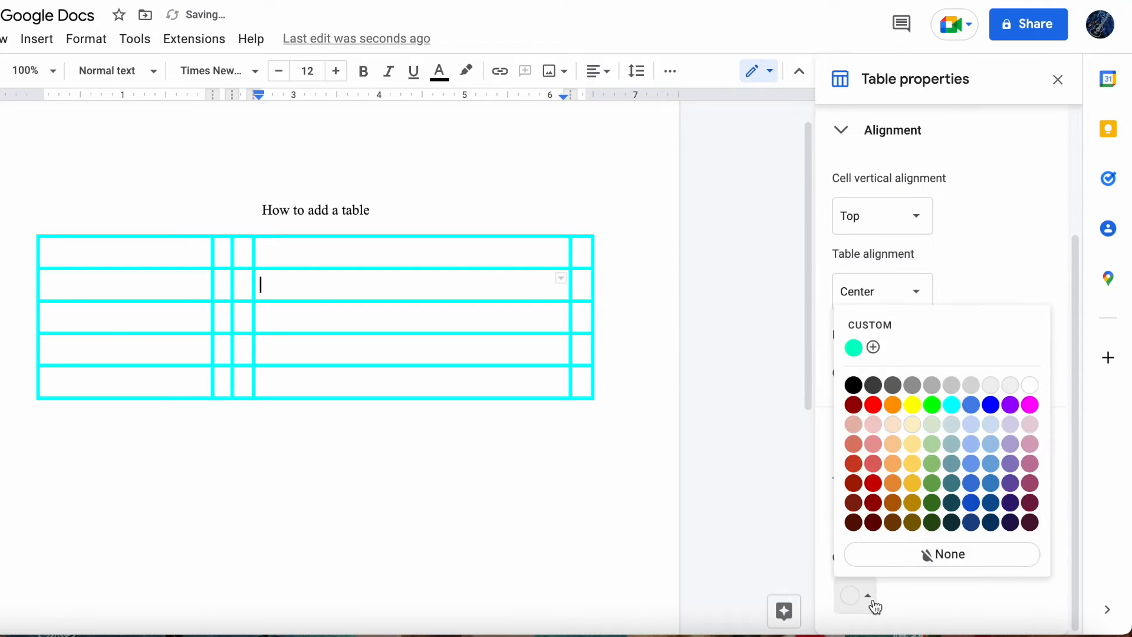
click(912, 465)
double_click(509, 342)
click(855, 595)
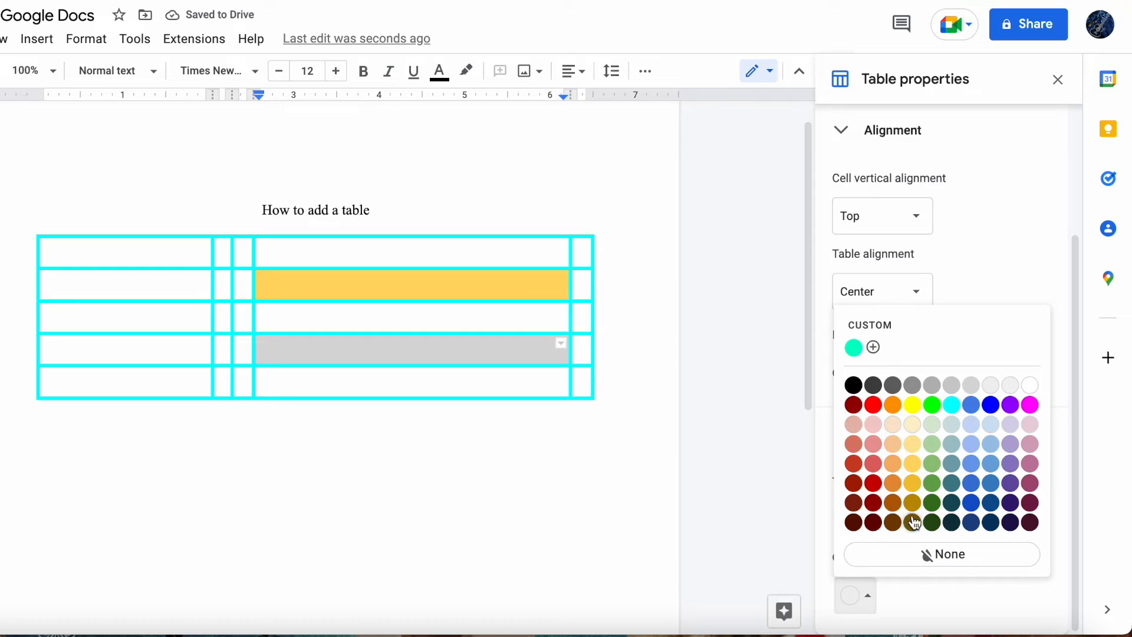
click(933, 408)
Step: Enter the sample texts "My", "1", "2" and "hello" in the table's cells
click(125, 253)
text(My)
key(shift+Tab)
key(shift+Tab)
text(1)
key(Tab)
text(2)
key(Tab)
text(hello)
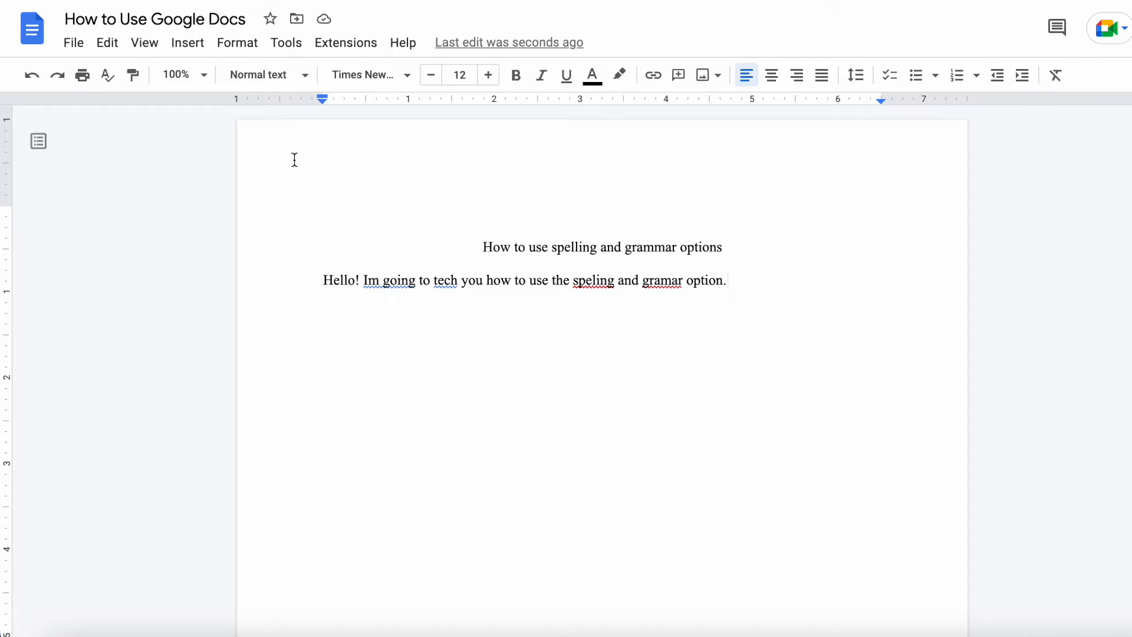
Step: Run the spelling and grammar check, accepting "I'm going", "spelling" and "grammar" and leaving "tech" as it is
click(287, 45)
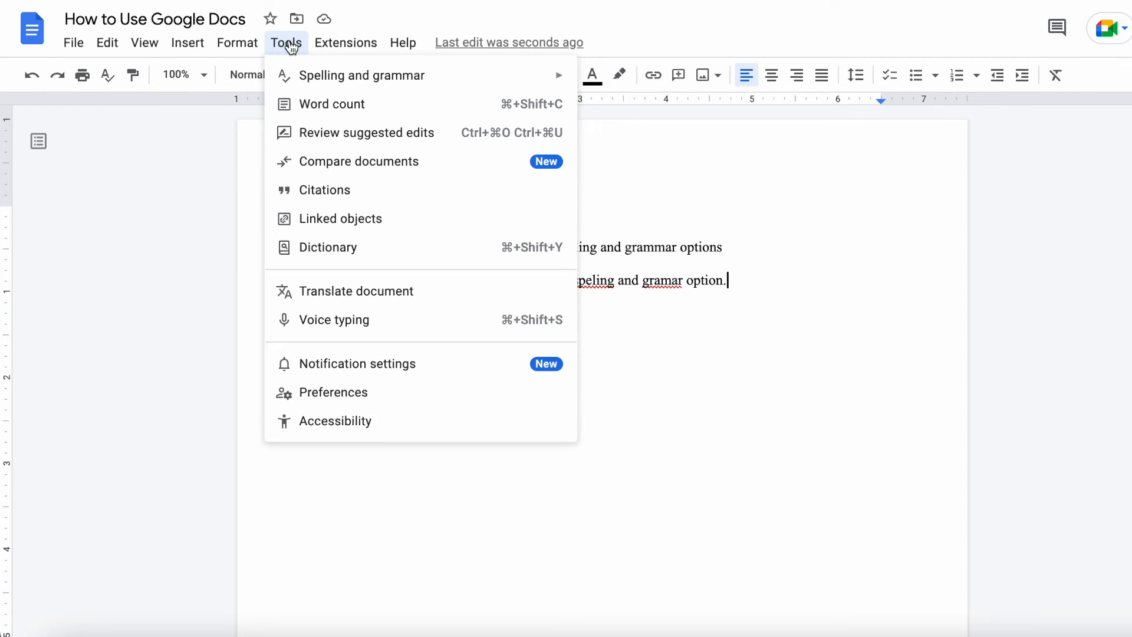
mouse_move(303, 78)
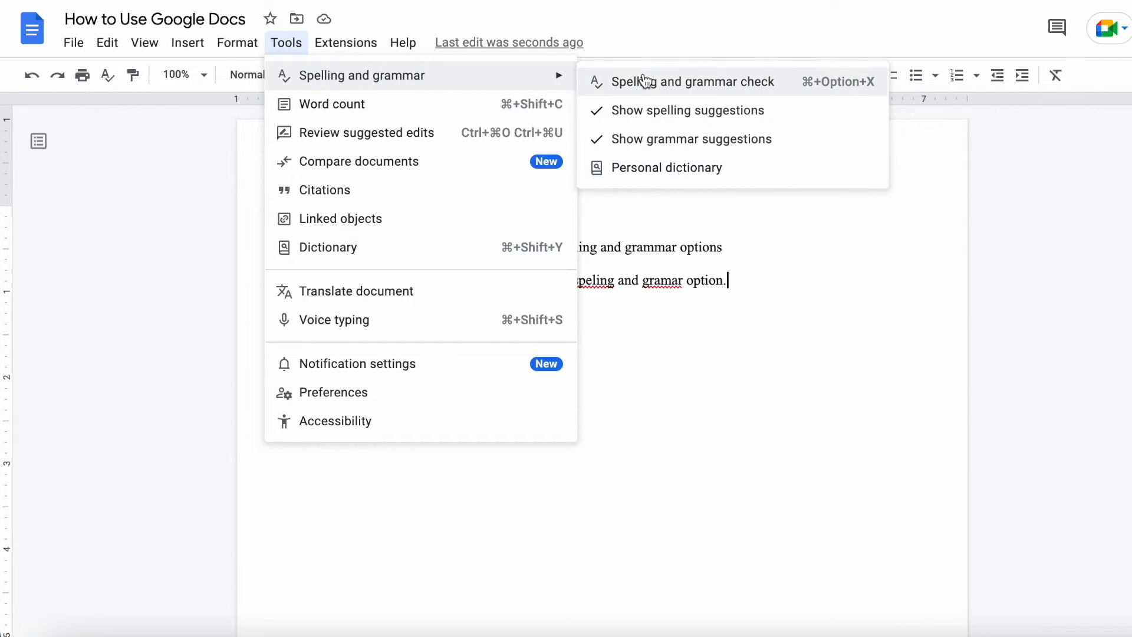
click(644, 81)
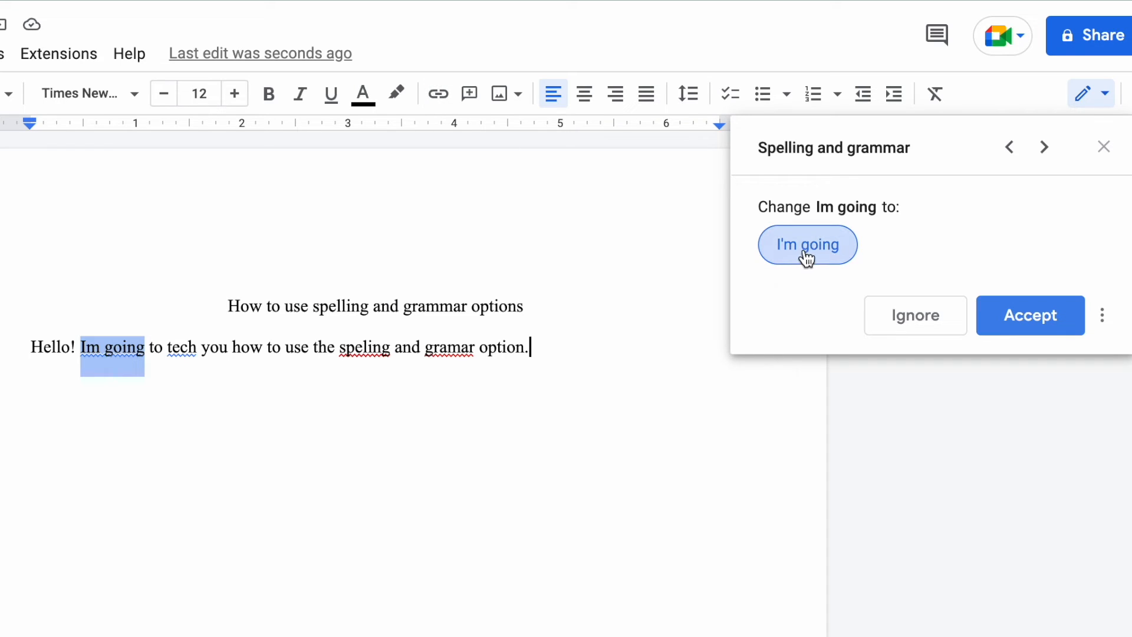
click(1038, 316)
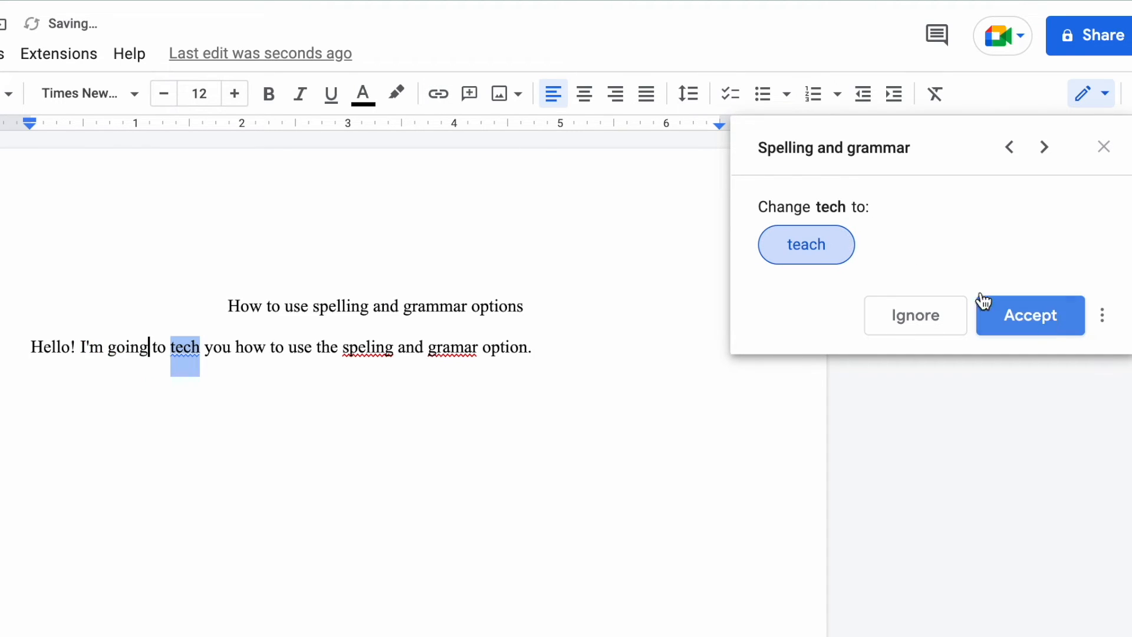
click(1018, 323)
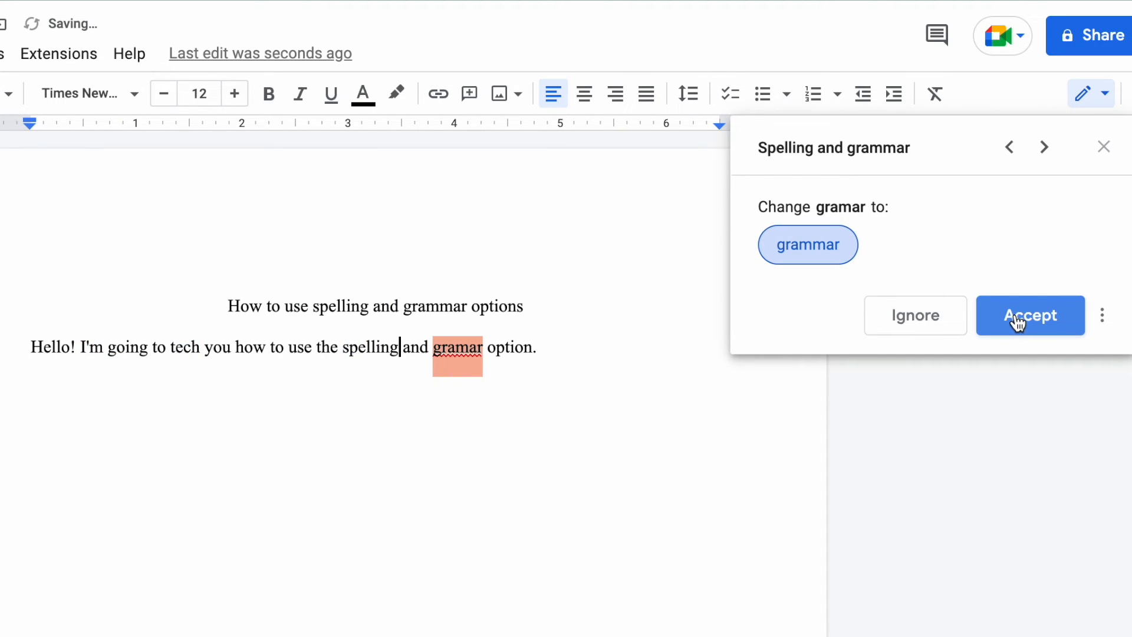
click(1018, 322)
Step: Open the personal dictionary to view where new words are added, and close it without adding any
click(353, 56)
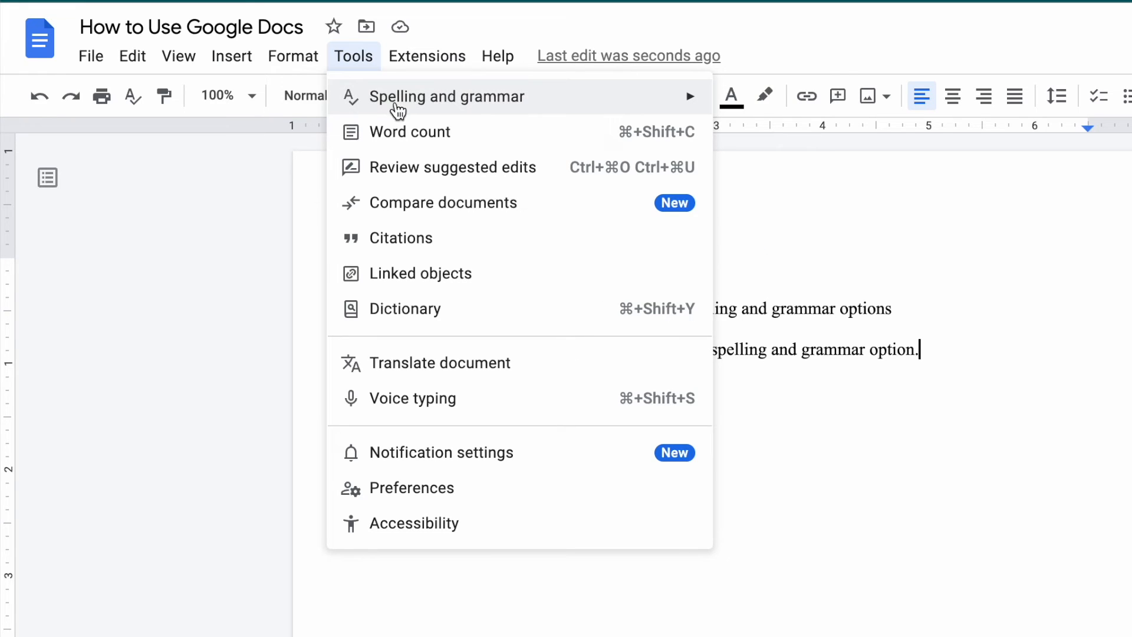
mouse_move(529, 92)
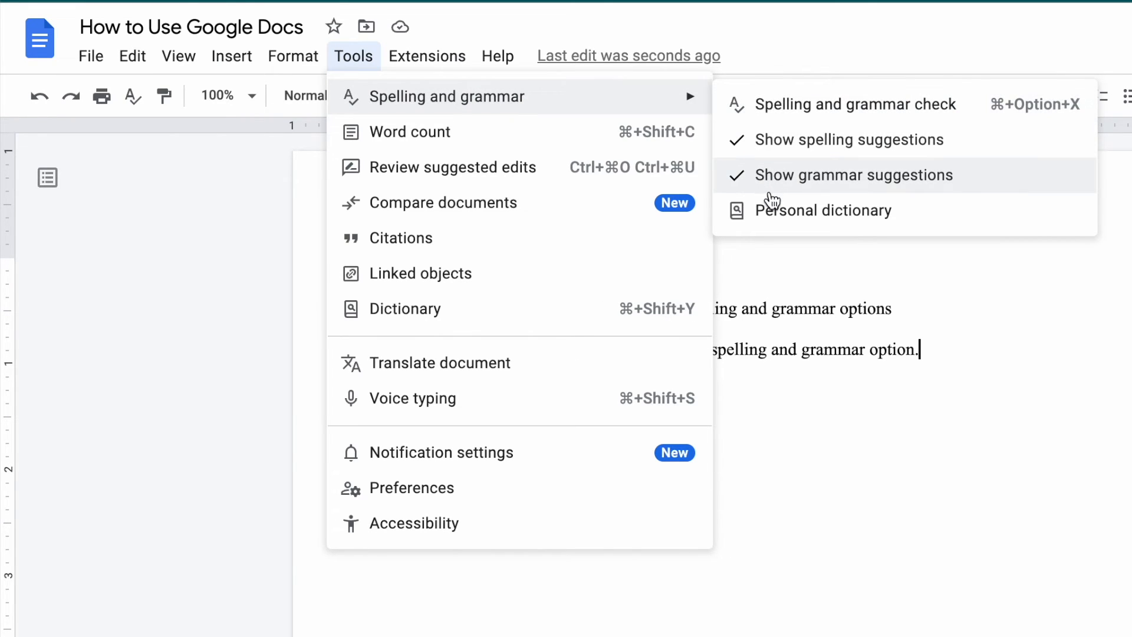
click(776, 216)
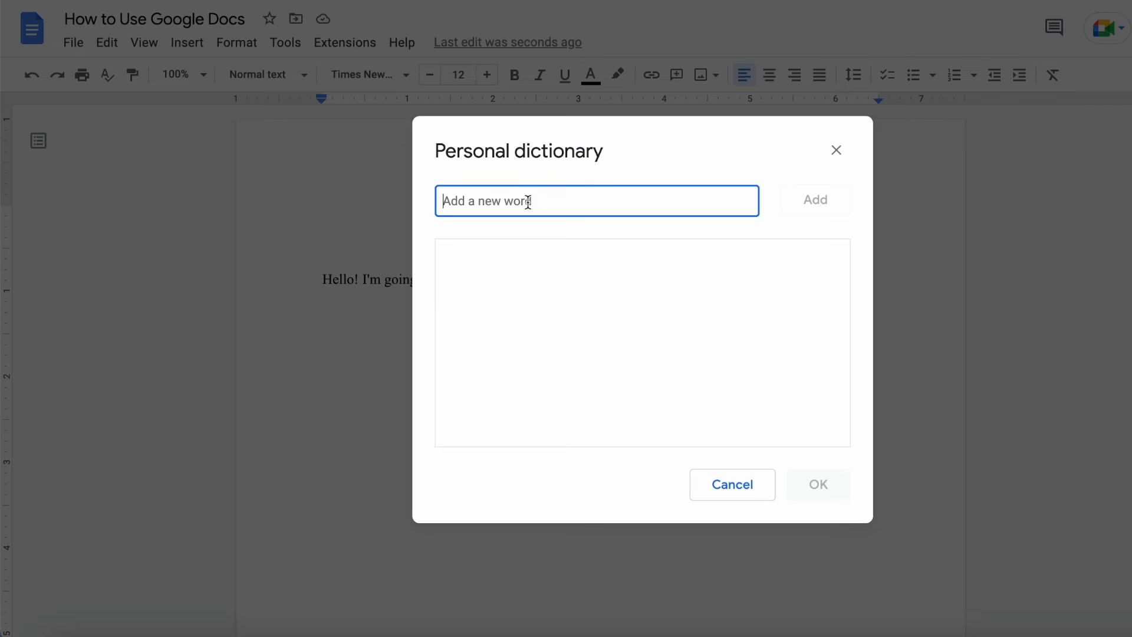
click(732, 488)
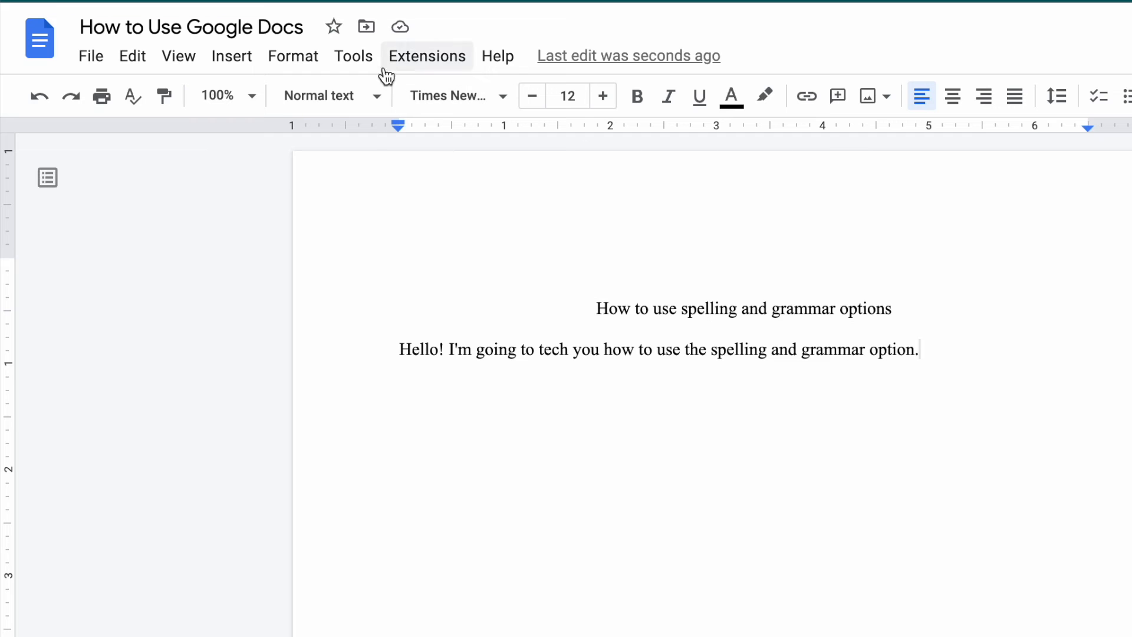
Step: Turn off the display of spelling suggestions and grammar suggestions
click(286, 47)
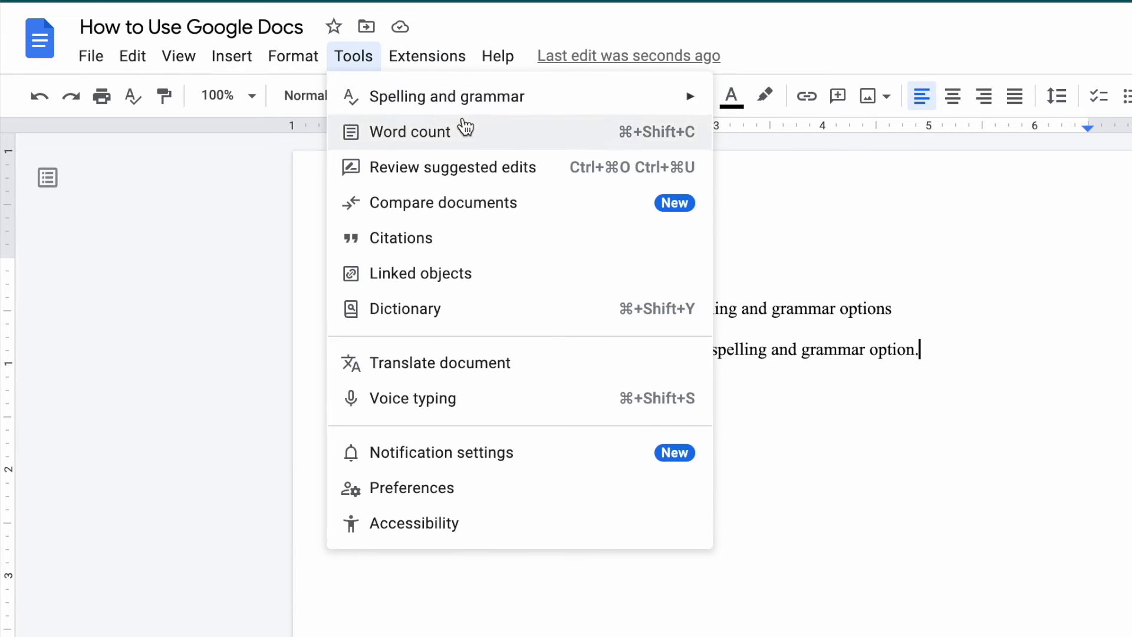
mouse_move(596, 102)
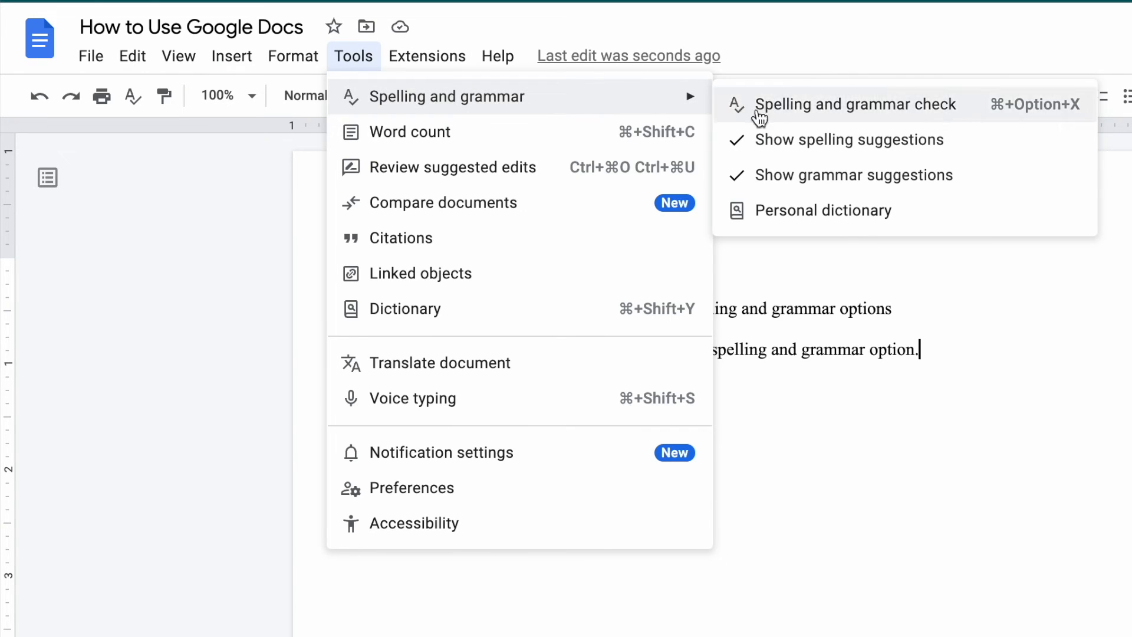
click(760, 141)
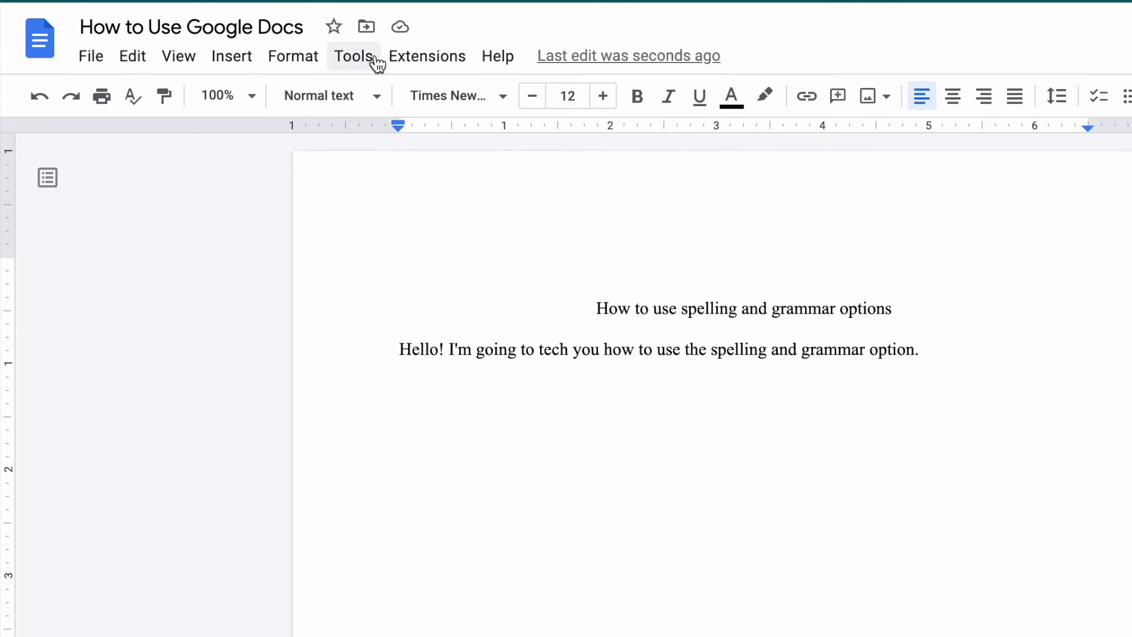
click(353, 56)
mouse_move(683, 103)
click(767, 175)
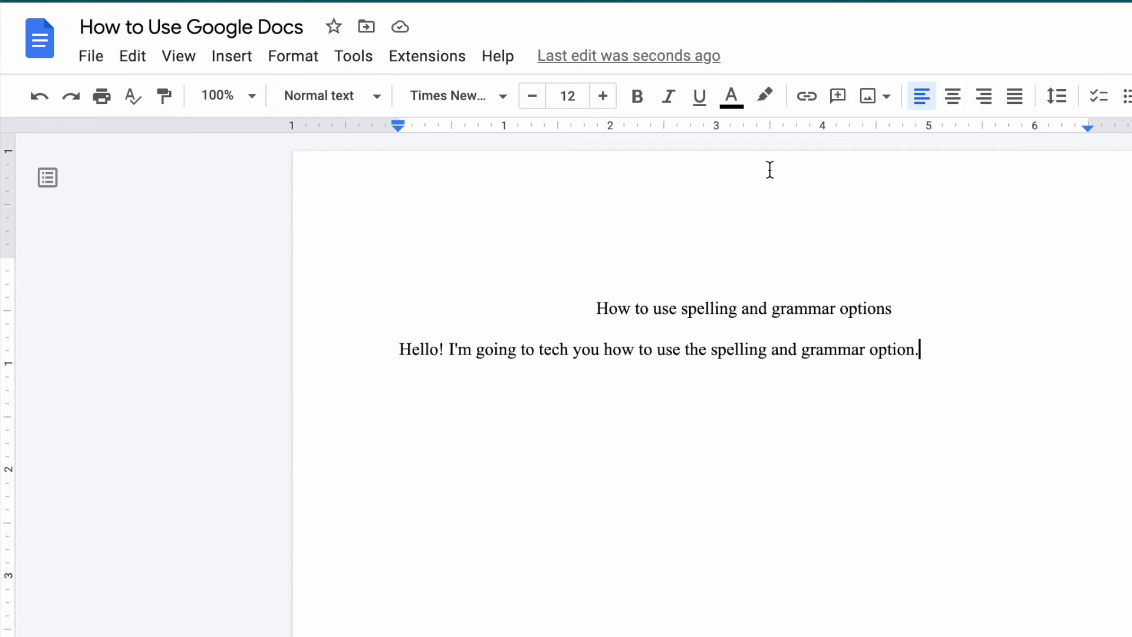
Step: Turn the display of spelling suggestions and grammar suggestions back on
click(348, 62)
mouse_move(619, 106)
click(761, 140)
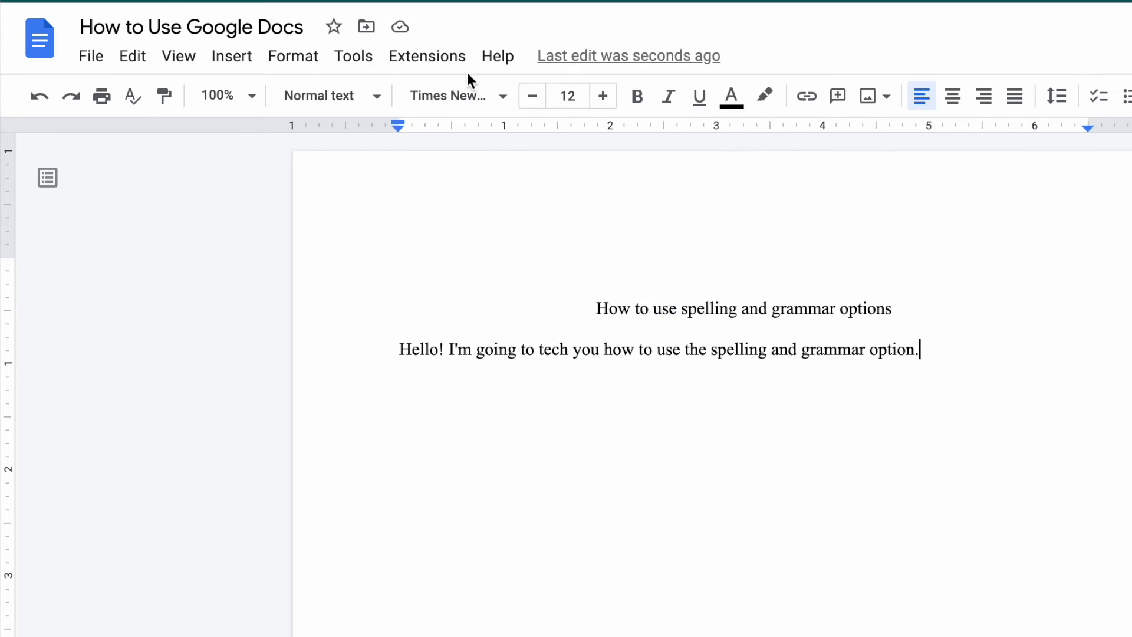
click(366, 59)
mouse_move(684, 101)
click(742, 179)
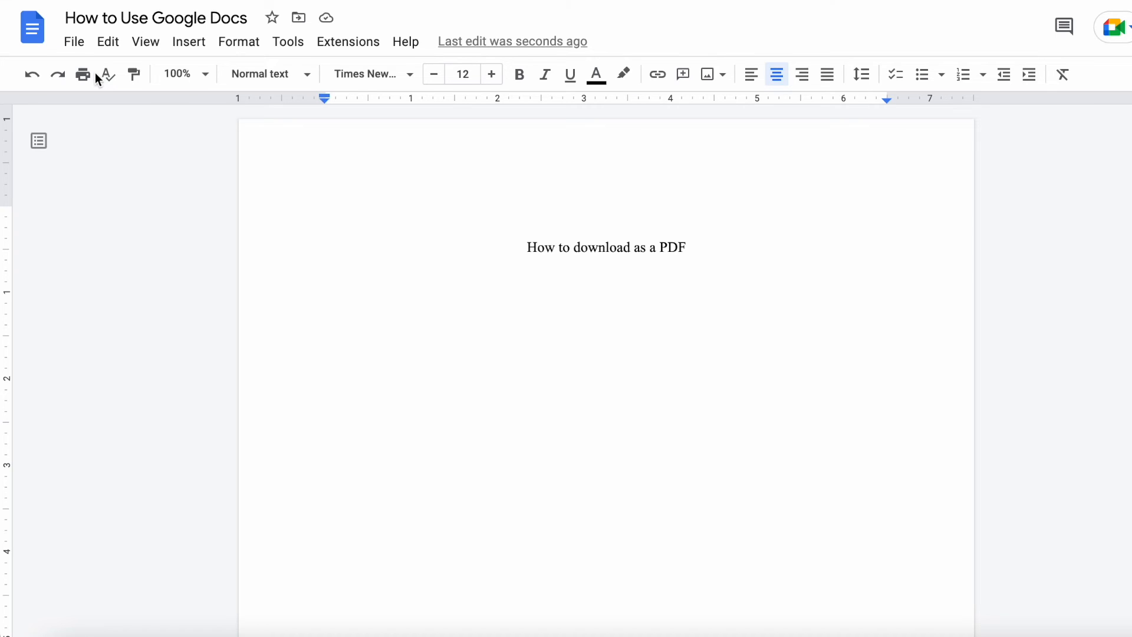
Step: Download the document as a PDF Document (.pdf) and open the Downloads stack to find the file
click(84, 50)
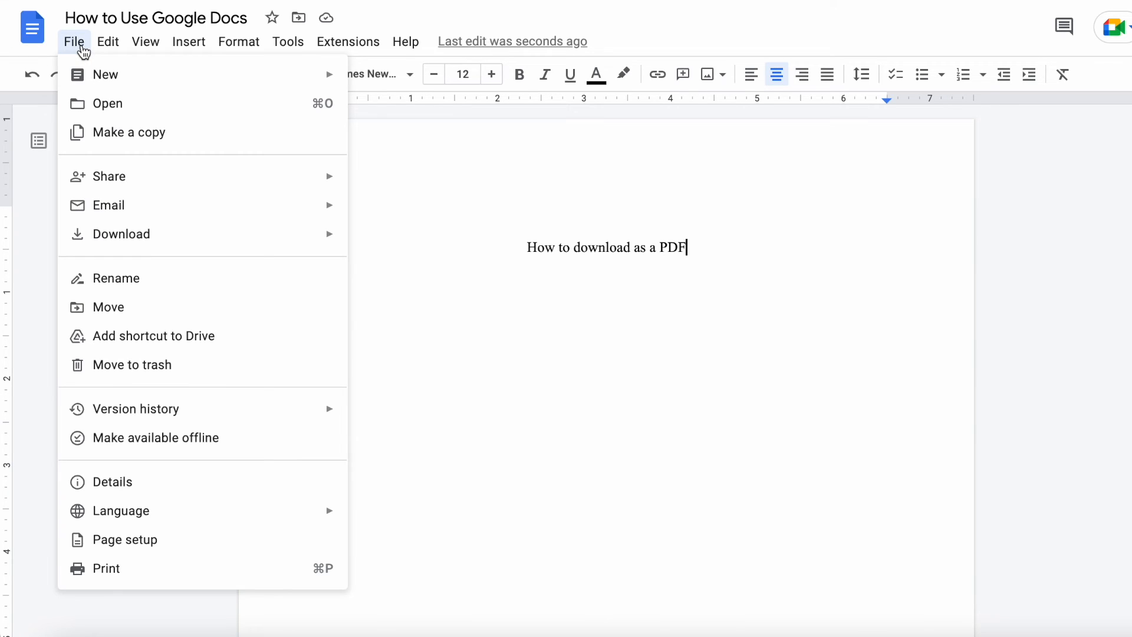
mouse_move(247, 243)
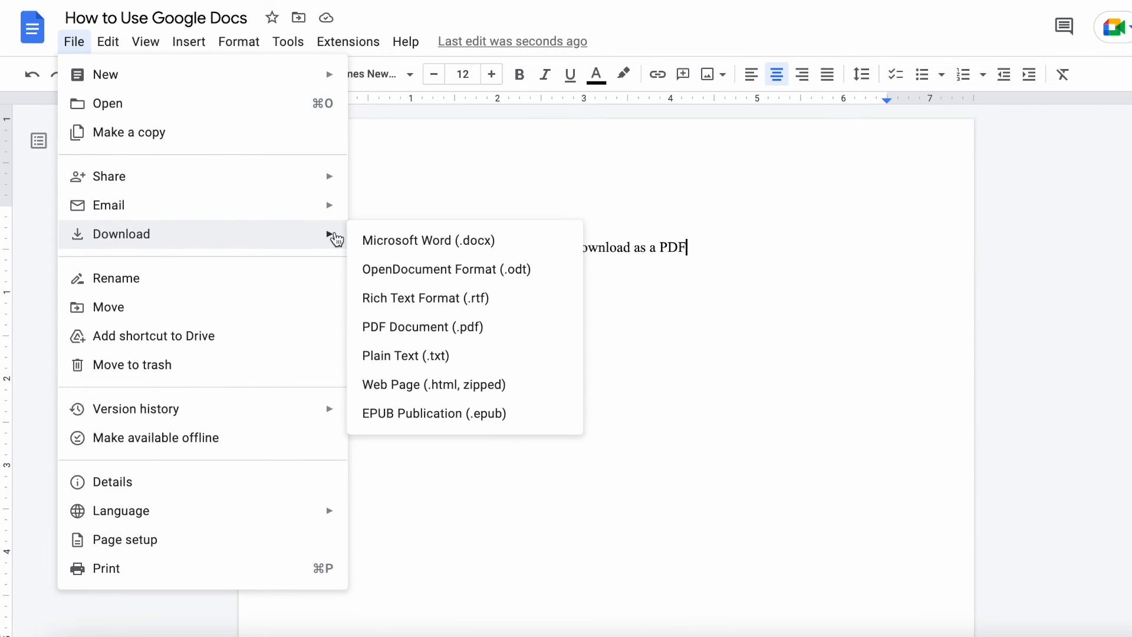
click(398, 328)
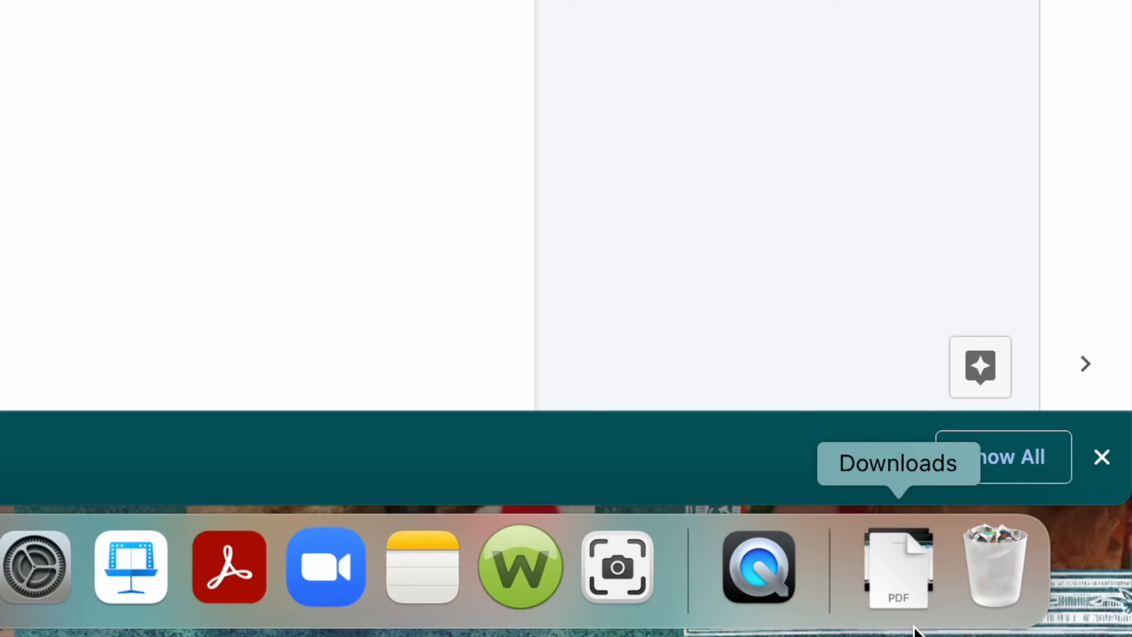
click(913, 627)
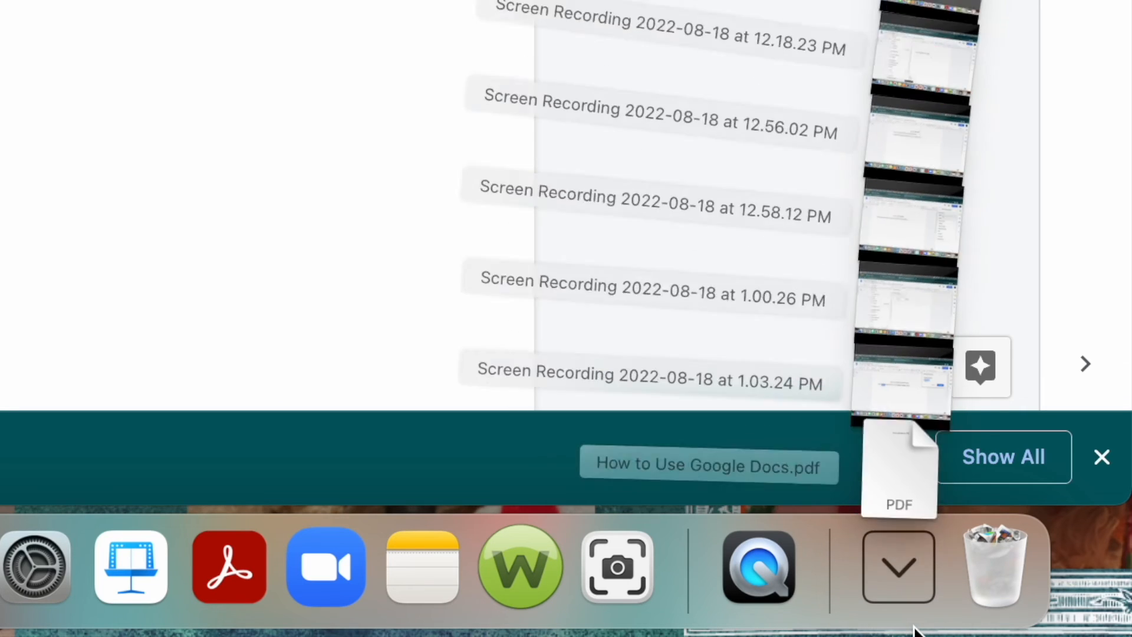